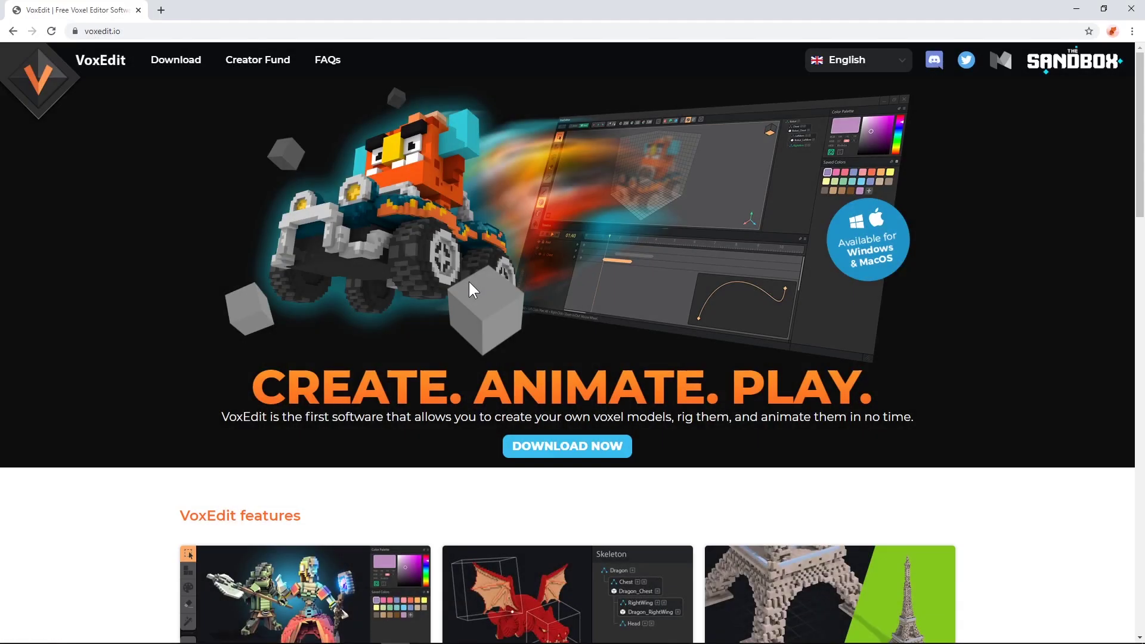
Step: Open the VoxEdit download page and review its platform downloads and changelog
{"action": "left_click", "coordinate": [591, 456]}
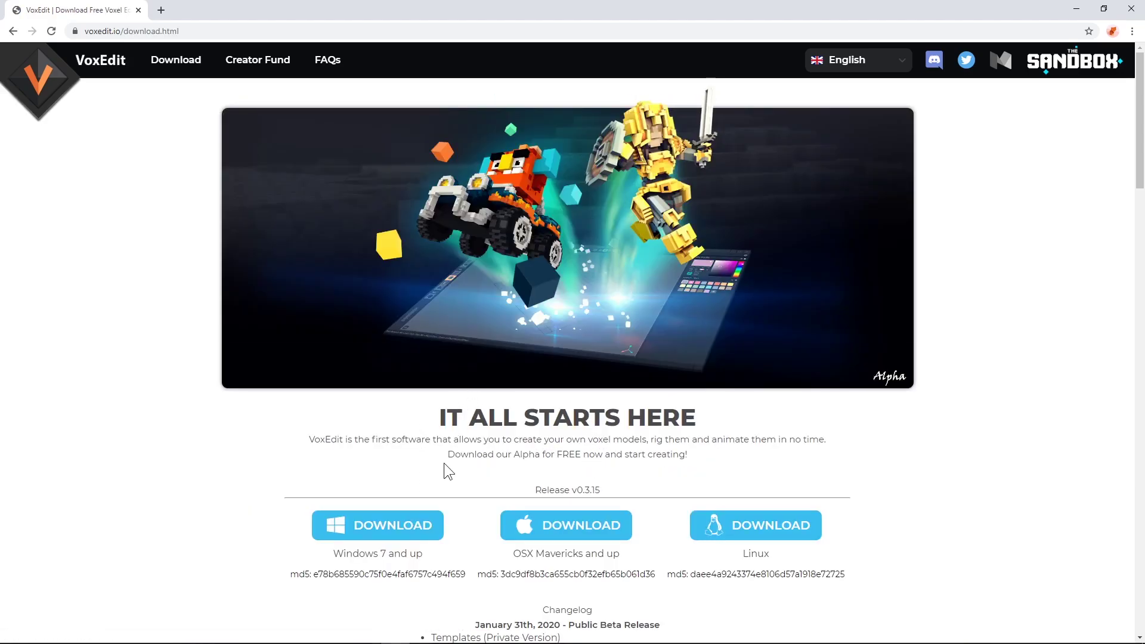
{"action": "scroll", "coordinate": [592, 524], "scroll_direction": "down", "scroll_amount": 5}
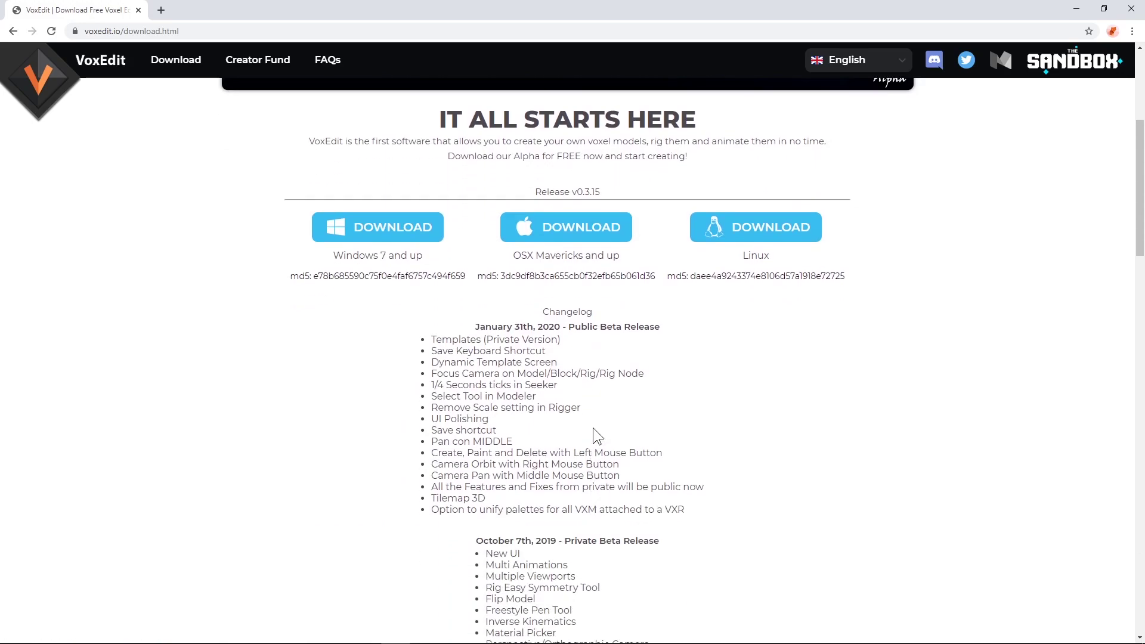
{"action": "scroll", "coordinate": [597, 436], "scroll_direction": "up", "scroll_amount": 5}
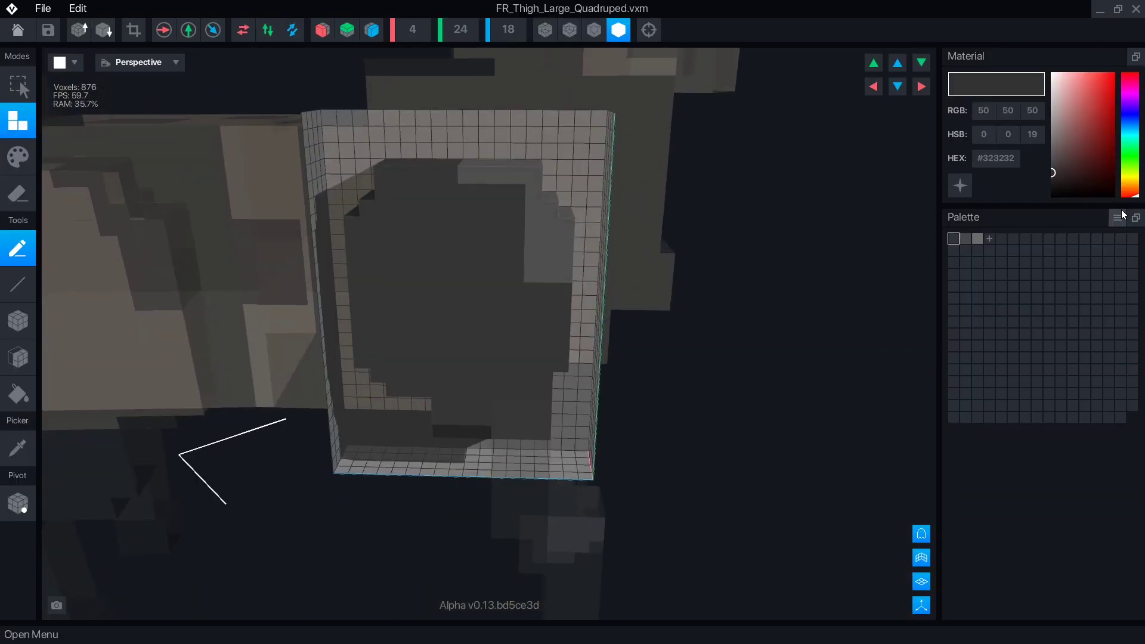
Step: Flood the thigh's dark grey voxels with brown and save the changes to FR_Thigh_Large_Quadruped.vxm
{"action": "left_click", "coordinate": [518, 219]}
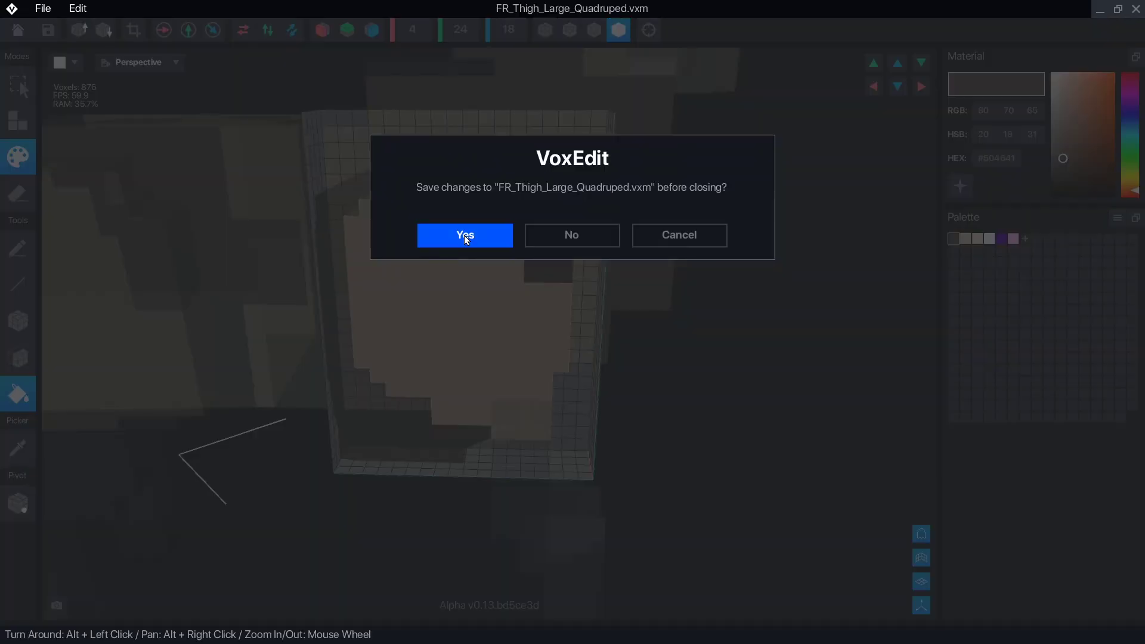
{"action": "left_click", "coordinate": [465, 235]}
Step: Preview the Death 01 animation on the quadruped, switch to another animation and examine the model from other angles
{"action": "left_click", "coordinate": [258, 418]}
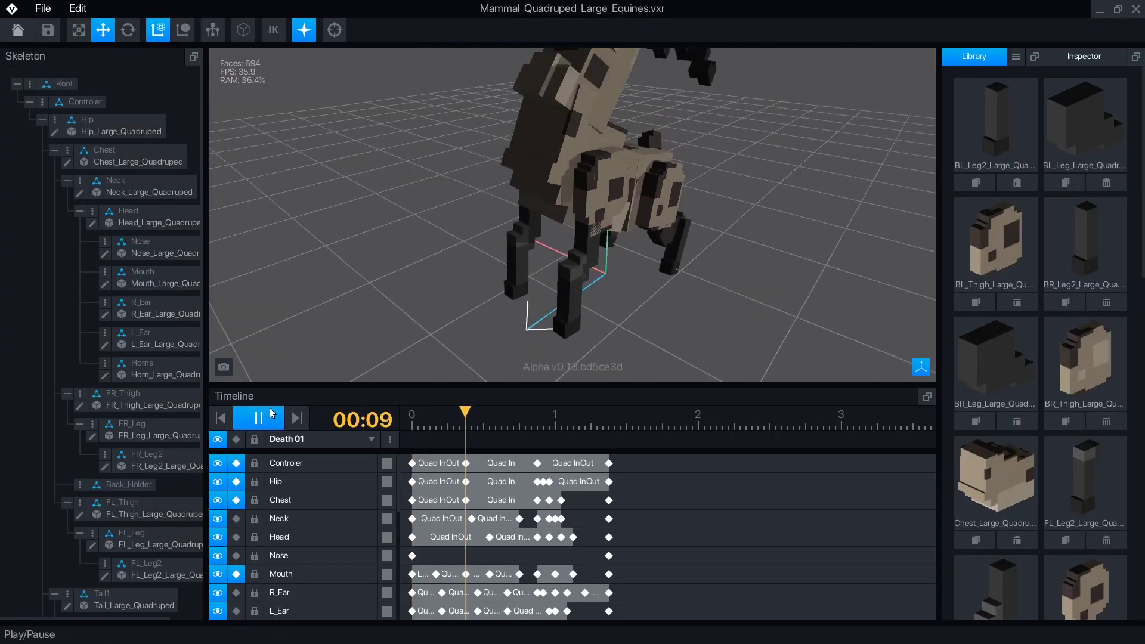
{"action": "left_click_drag", "start_coordinate": [662, 172], "coordinate": [614, 203], "text": "alt"}
{"action": "left_click", "coordinate": [320, 439]}
{"action": "left_click", "coordinate": [312, 491]}
{"action": "left_click_drag", "start_coordinate": [537, 203], "coordinate": [582, 217], "text": "alt"}
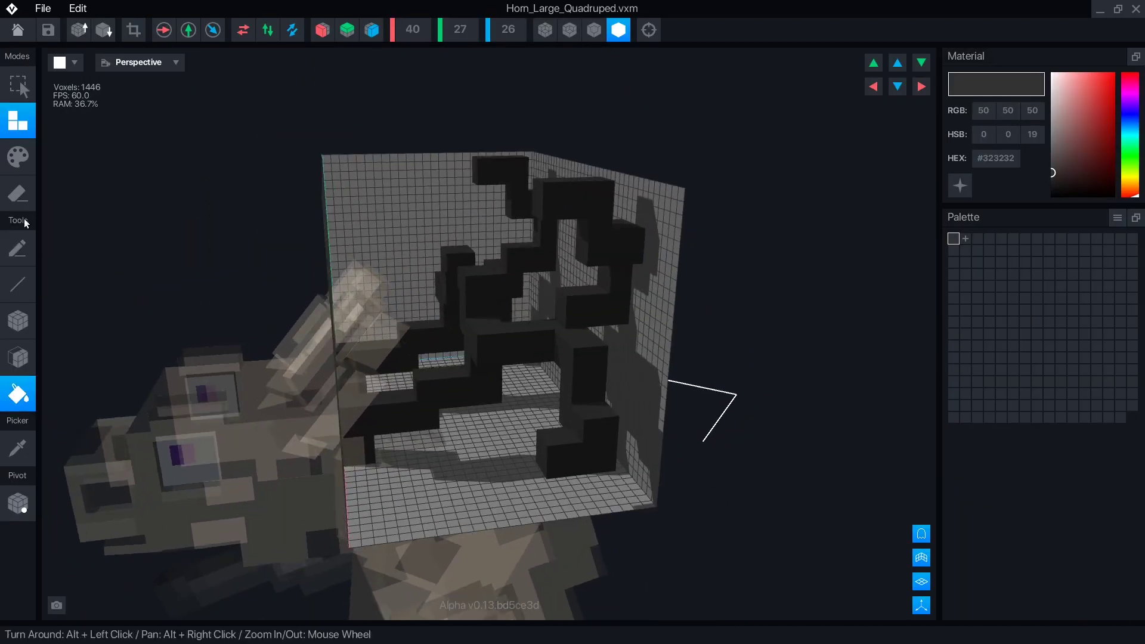
Step: Set the material colour to #ECE7E1 and build a tall rectangular column on the floor of the horn's volume
{"action": "left_click", "coordinate": [1055, 81]}
{"action": "left_click_drag", "start_coordinate": [1130, 194], "coordinate": [1130, 186]}
{"action": "left_click", "coordinate": [17, 248]}
{"action": "left_click", "coordinate": [17, 121]}
{"action": "left_click", "coordinate": [18, 321]}
{"action": "scroll", "coordinate": [441, 322], "scroll_direction": "up", "scroll_amount": 3}
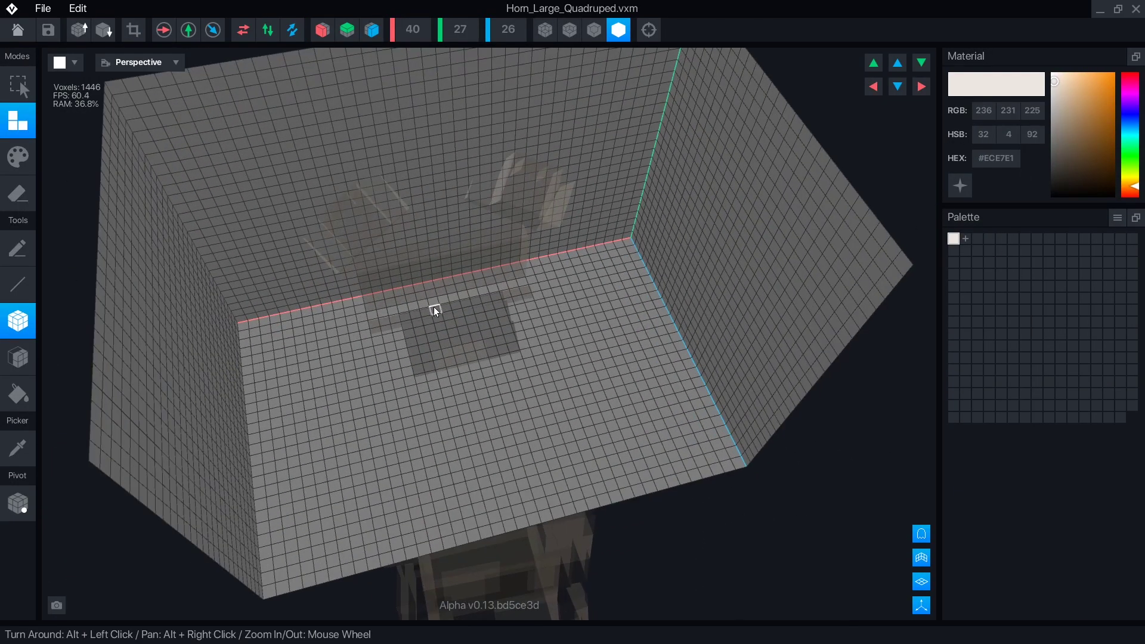
{"action": "left_click_drag", "start_coordinate": [475, 287], "coordinate": [459, 262], "text": "alt"}
{"action": "mouse_move", "coordinate": [431, 306]}
{"action": "left_mouse_down"}
{"action": "mouse_move", "coordinate": [507, 352]}
{"action": "mouse_move", "coordinate": [455, 250]}
{"action": "mouse_move", "coordinate": [455, 191]}
{"action": "left_mouse_up"}
{"action": "left_click", "coordinate": [18, 357]}
{"action": "left_click_drag", "start_coordinate": [455, 197], "coordinate": [495, 185], "text": "alt"}
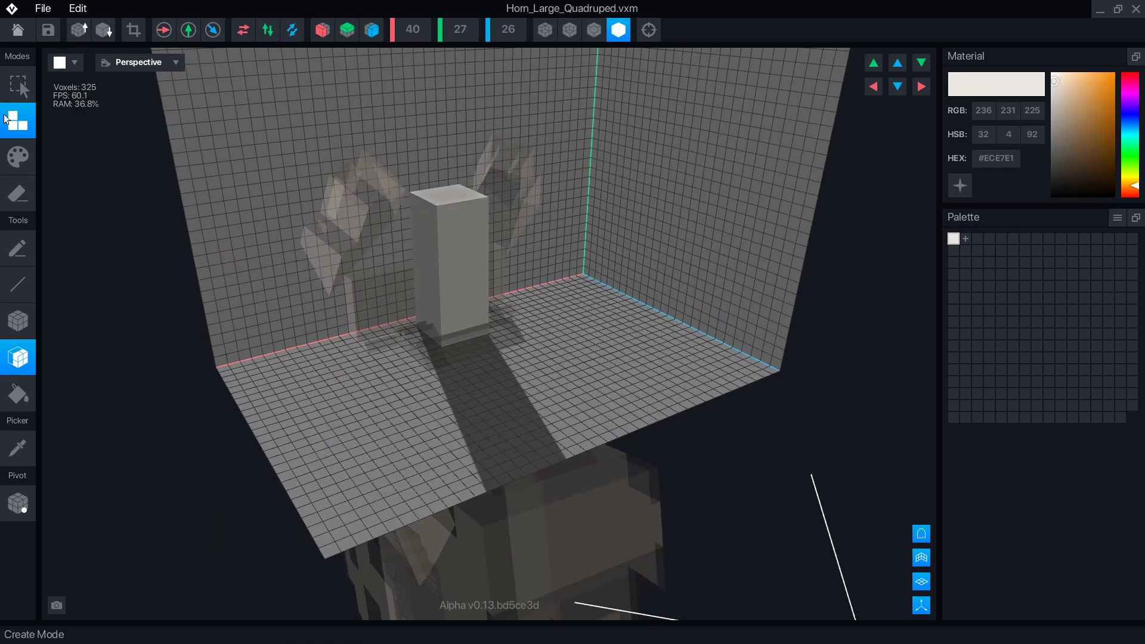
Step: Carve the column with box-shaped erasures on several sides so it tapers in steps into a horn
{"action": "left_click", "coordinate": [17, 192]}
{"action": "left_click", "coordinate": [17, 320]}
{"action": "left_click_drag", "start_coordinate": [418, 214], "coordinate": [435, 298]}
{"action": "left_click_drag", "start_coordinate": [435, 298], "coordinate": [543, 269], "text": "alt"}
{"action": "mouse_move", "coordinate": [543, 269]}
{"action": "left_mouse_down"}
{"action": "mouse_move", "coordinate": [521, 186]}
{"action": "mouse_move", "coordinate": [528, 280]}
{"action": "left_mouse_up"}
{"action": "left_click_drag", "start_coordinate": [528, 280], "coordinate": [519, 186]}
{"action": "mouse_move", "coordinate": [519, 187]}
{"action": "left_mouse_down", "text": "alt"}
{"action": "mouse_move", "coordinate": [552, 194]}
{"action": "mouse_move", "coordinate": [525, 197]}
{"action": "left_mouse_up", "text": "alt"}
{"action": "left_click_drag", "start_coordinate": [525, 197], "coordinate": [485, 292]}
{"action": "mouse_move", "coordinate": [486, 292]}
{"action": "left_mouse_down"}
{"action": "mouse_move", "coordinate": [486, 325]}
{"action": "mouse_move", "coordinate": [333, 271]}
{"action": "mouse_move", "coordinate": [382, 298]}
{"action": "left_mouse_up"}
Step: Refine the horn's tip and edges freehand by adding and erasing individual voxels with the Pen tool
{"action": "left_click", "coordinate": [17, 121]}
{"action": "left_click", "coordinate": [17, 248]}
{"action": "key", "text": "e"}
{"action": "mouse_move", "coordinate": [531, 200]}
{"action": "left_mouse_down", "text": "alt"}
{"action": "mouse_move", "coordinate": [507, 192]}
{"action": "mouse_move", "coordinate": [512, 158]}
{"action": "mouse_move", "coordinate": [417, 137]}
{"action": "left_mouse_up", "text": "alt"}
{"action": "left_click", "coordinate": [507, 193]}
{"action": "key", "text": "b"}
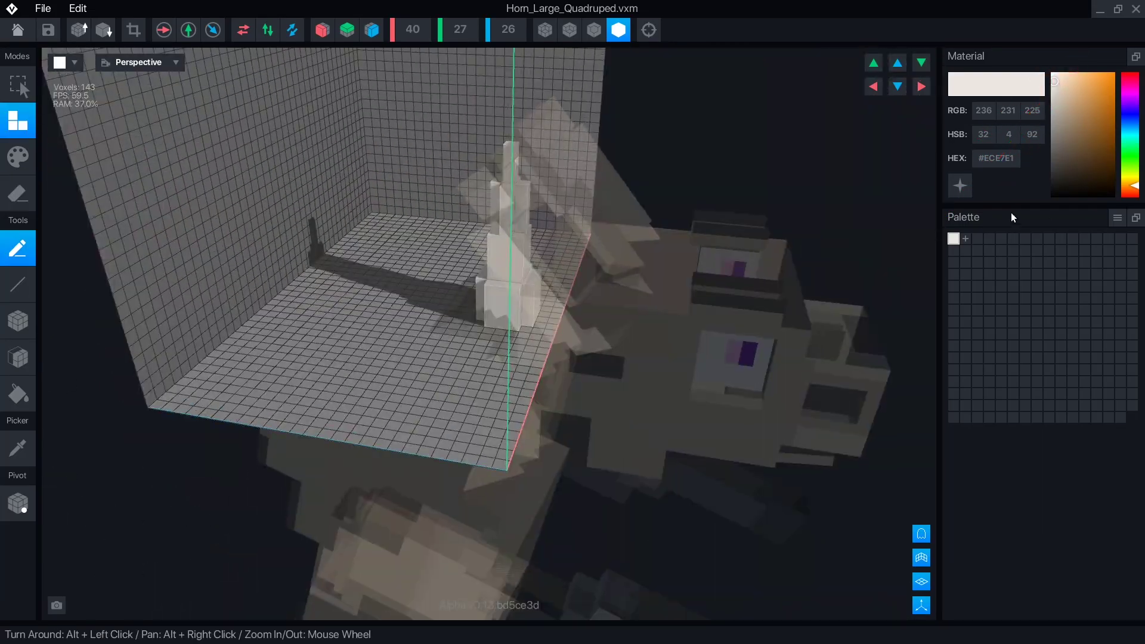
Step: Add a new palette colour, make it a slightly darker off-white and start painting shading on the horn
{"action": "left_click", "coordinate": [965, 239]}
{"action": "left_click_drag", "start_coordinate": [1055, 90], "coordinate": [1057, 104]}
{"action": "left_click", "coordinate": [17, 157]}
{"action": "scroll", "coordinate": [536, 352], "scroll_direction": "up", "scroll_amount": 3}
{"action": "mouse_move", "coordinate": [536, 352]}
{"action": "left_mouse_down", "text": "alt"}
{"action": "mouse_move", "coordinate": [548, 403]}
{"action": "mouse_move", "coordinate": [639, 297]}
{"action": "left_mouse_up", "text": "alt"}
{"action": "mouse_move", "coordinate": [640, 297]}
{"action": "left_mouse_down", "text": "alt"}
{"action": "mouse_move", "coordinate": [589, 273]}
{"action": "mouse_move", "coordinate": [650, 455]}
{"action": "mouse_move", "coordinate": [724, 396]}
{"action": "mouse_move", "coordinate": [688, 310]}
{"action": "left_mouse_up", "text": "alt"}
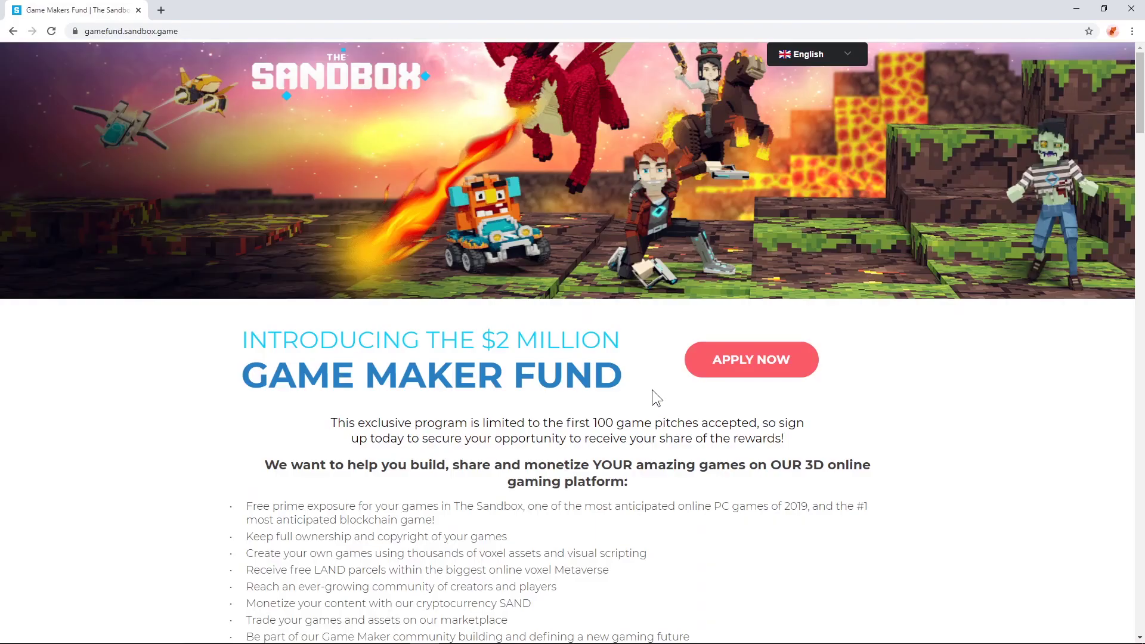
Step: Review the Game Maker Fund page and the fields of its application form in the browser
{"action": "scroll", "coordinate": [636, 349], "scroll_direction": "down", "scroll_amount": 6}
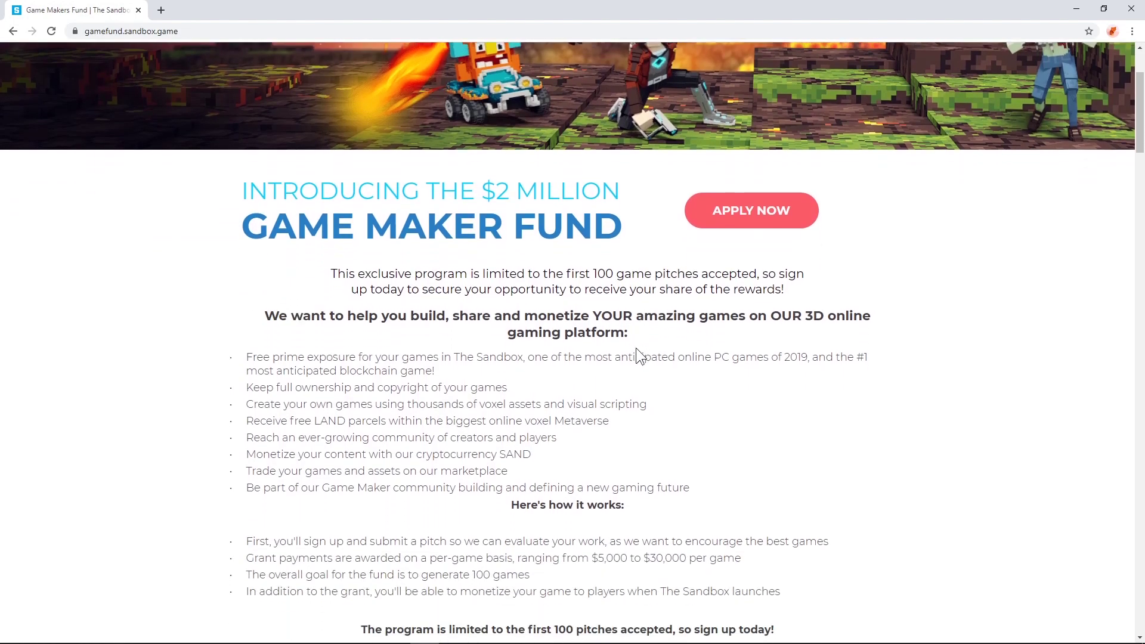
{"action": "scroll", "coordinate": [703, 348], "scroll_direction": "down", "scroll_amount": 2}
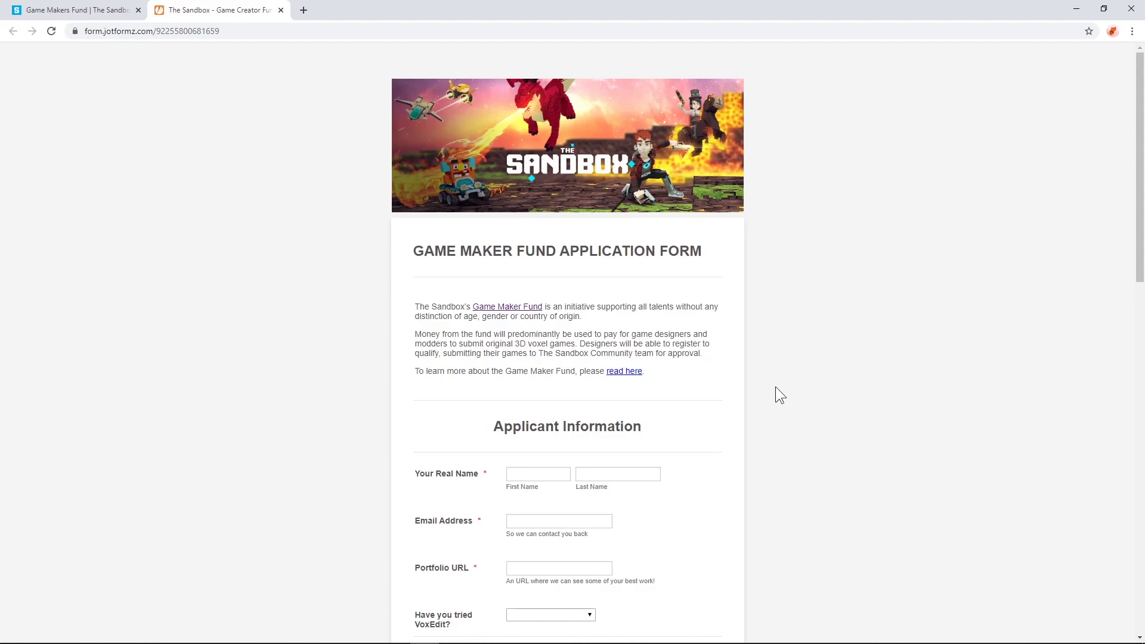
{"action": "scroll", "coordinate": [776, 388], "scroll_direction": "down", "scroll_amount": 5}
{"action": "scroll", "coordinate": [775, 387], "scroll_direction": "down", "scroll_amount": 8}
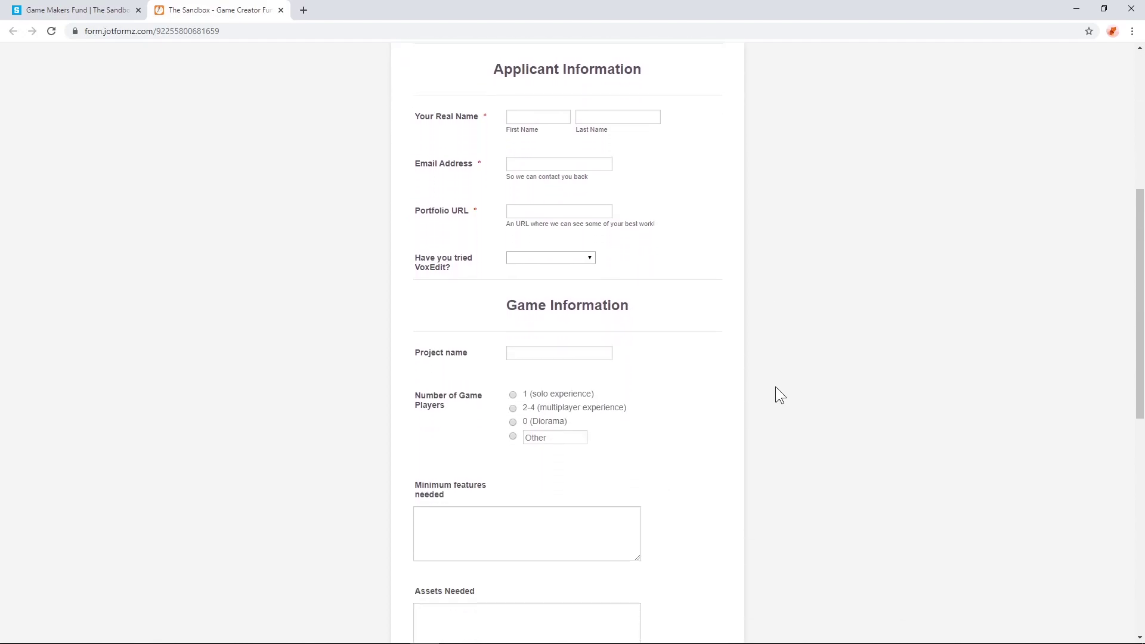
{"action": "scroll", "coordinate": [776, 386], "scroll_direction": "down", "scroll_amount": 3}
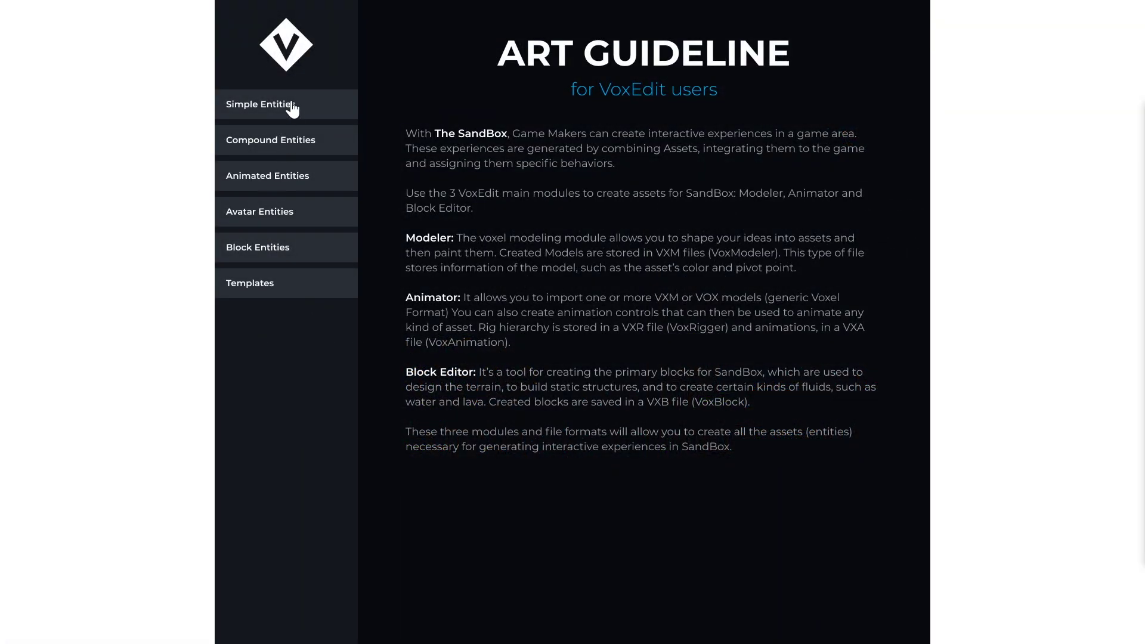
Step: Read the Simple Entities section of the art guideline, including its Modeling Stage and Clean Up pages
{"action": "left_click", "coordinate": [291, 105]}
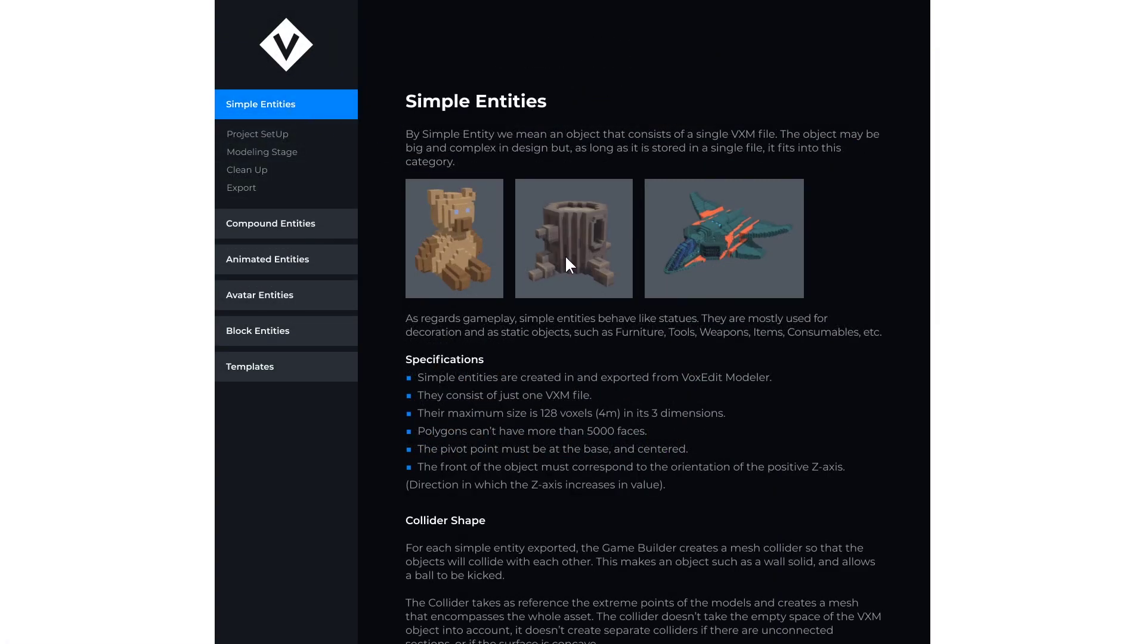
{"action": "scroll", "coordinate": [566, 262], "scroll_direction": "down", "scroll_amount": 6}
{"action": "scroll", "coordinate": [566, 257], "scroll_direction": "down", "scroll_amount": 3}
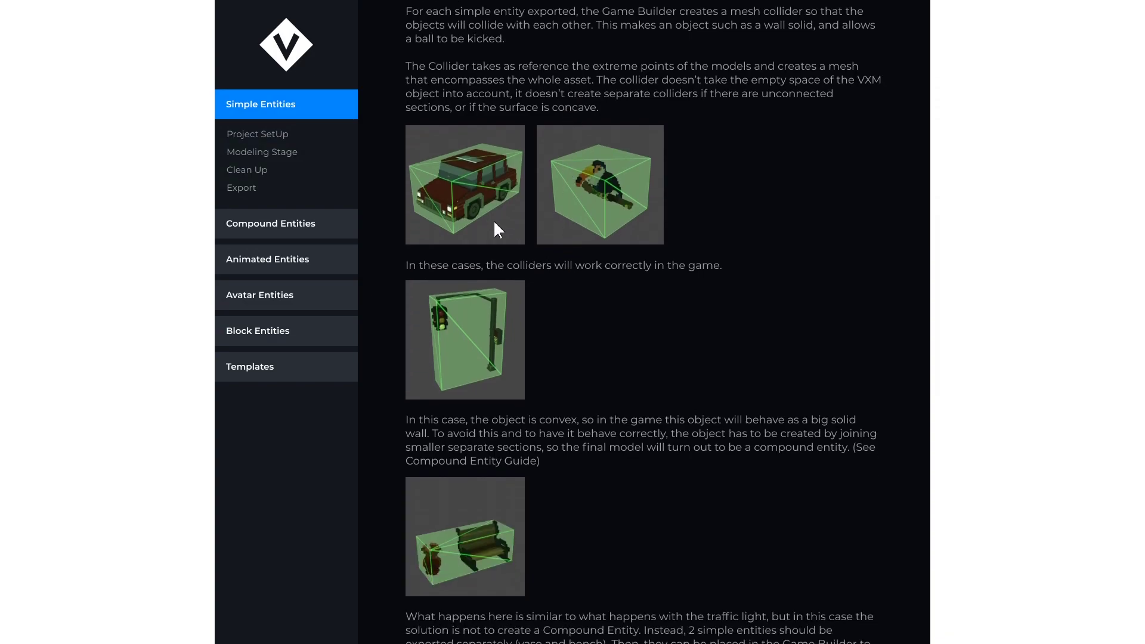
{"action": "scroll", "coordinate": [452, 332], "scroll_direction": "down", "scroll_amount": 2}
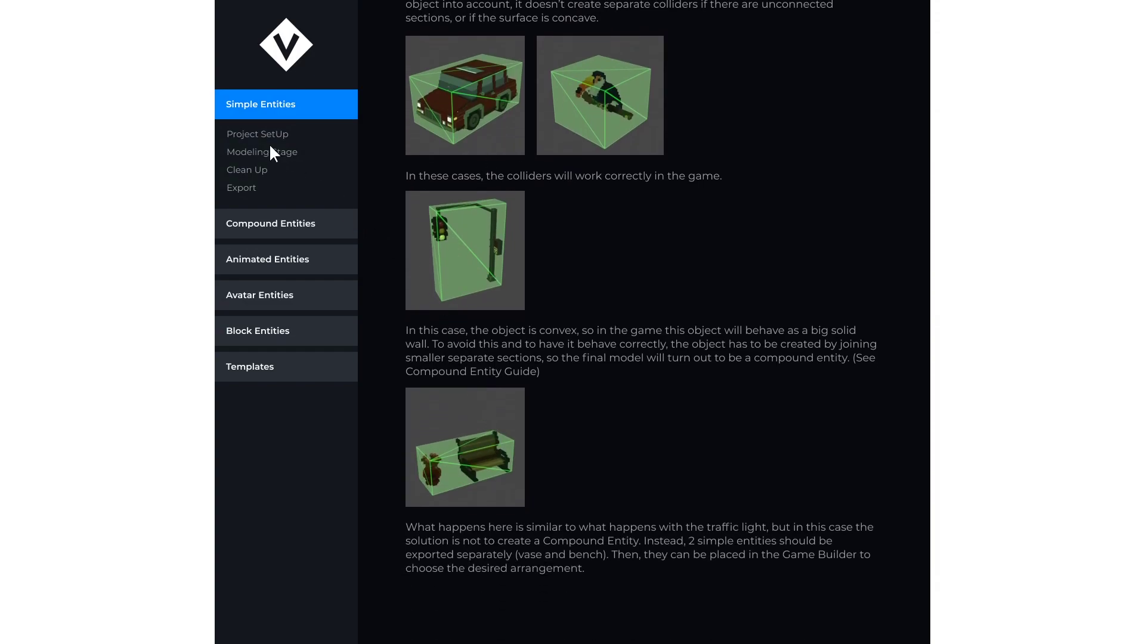
{"action": "left_click", "coordinate": [266, 157]}
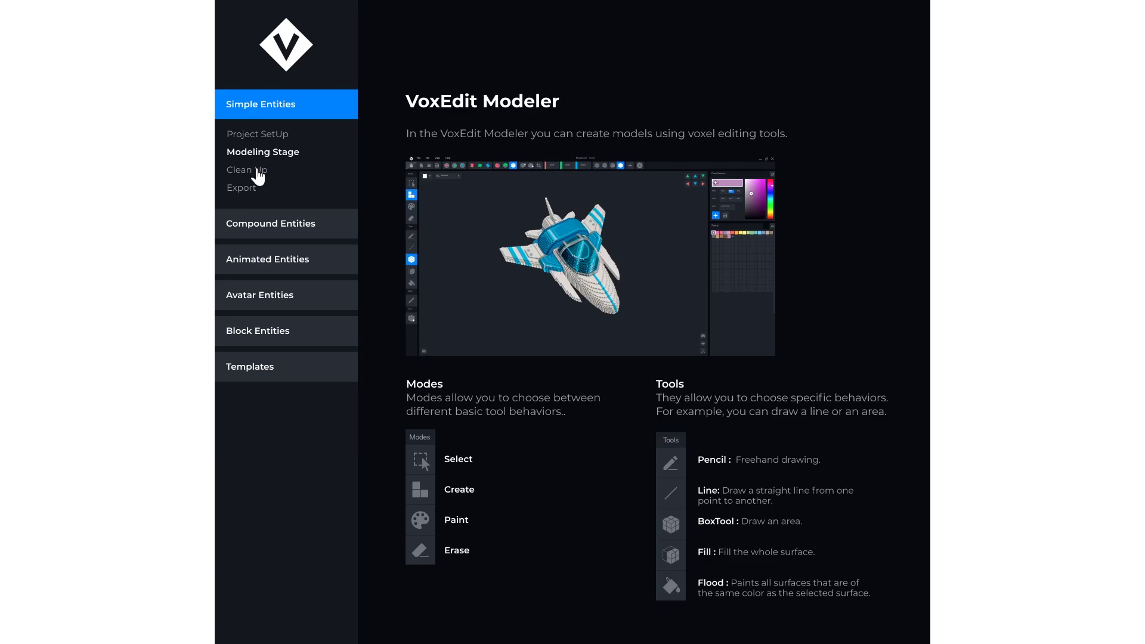
{"action": "left_click", "coordinate": [257, 170]}
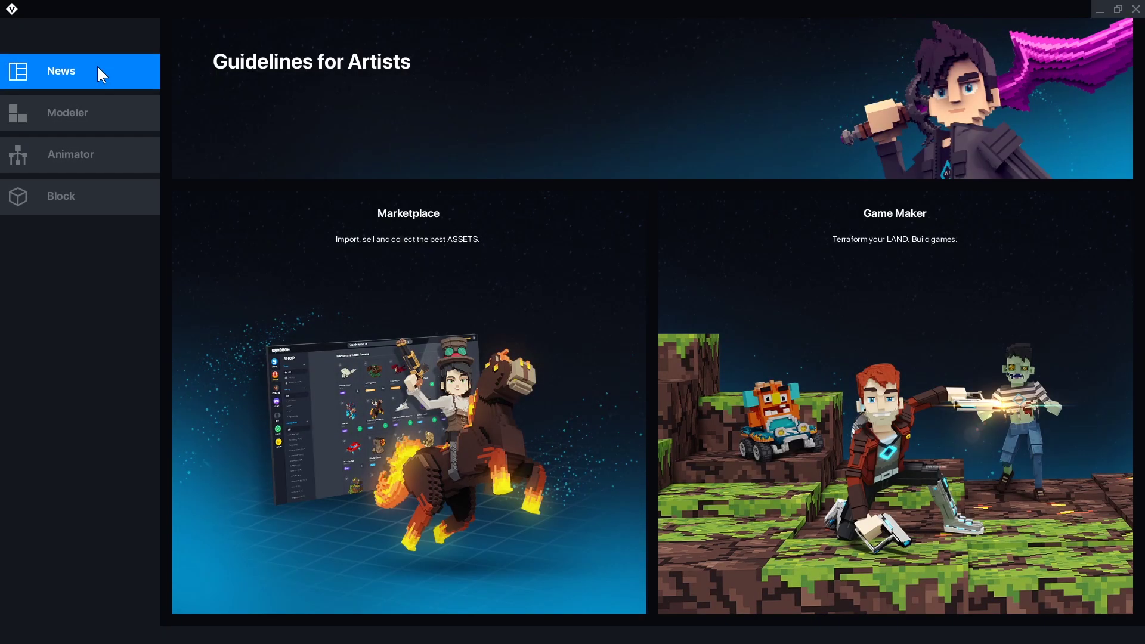
Step: Browse the VoxEdit Modeler and Animator start pages and open the Mammals_Biped_Medium_Human template
{"action": "left_click", "coordinate": [123, 117]}
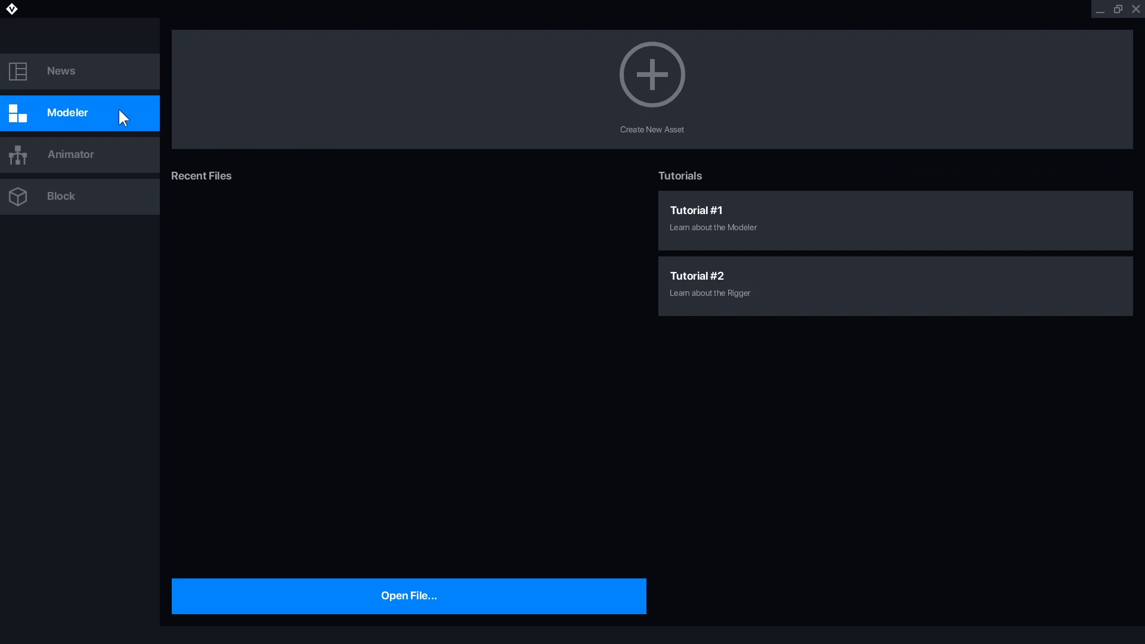
{"action": "left_click", "coordinate": [117, 169]}
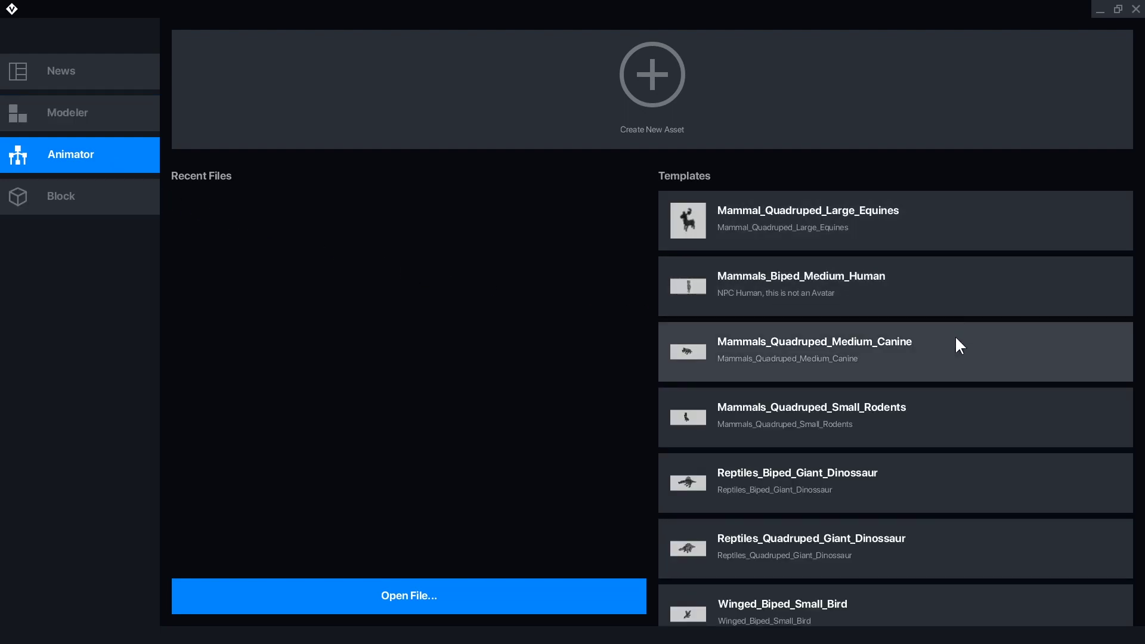
{"action": "scroll", "coordinate": [981, 429], "scroll_direction": "down", "scroll_amount": 1}
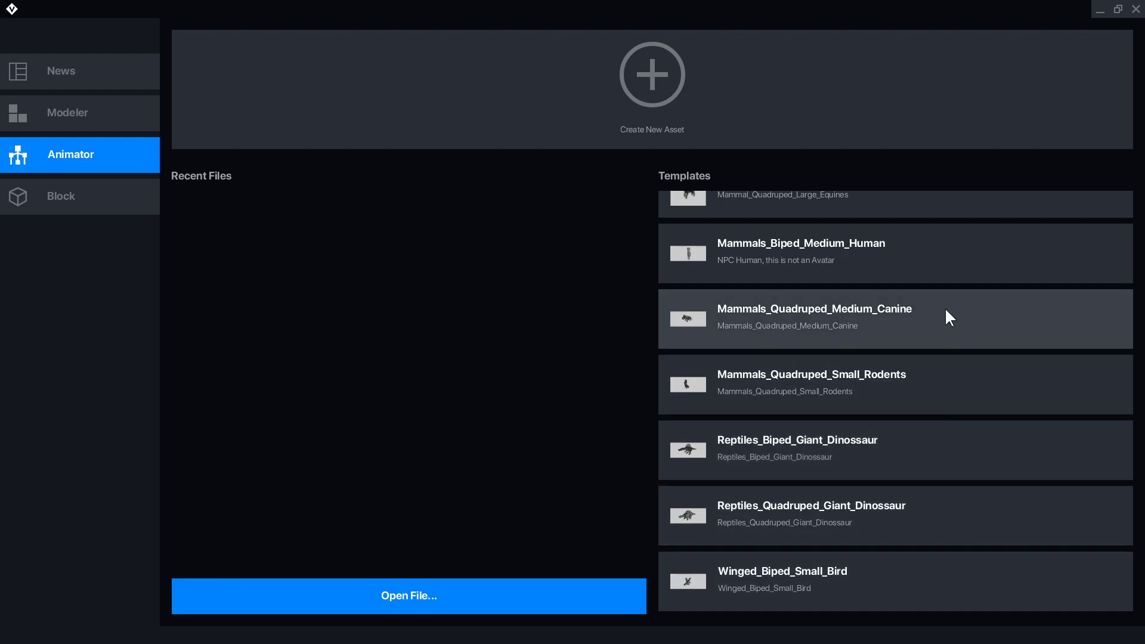
{"action": "scroll", "coordinate": [943, 306], "scroll_direction": "up", "scroll_amount": 1}
{"action": "left_click", "coordinate": [924, 290]}
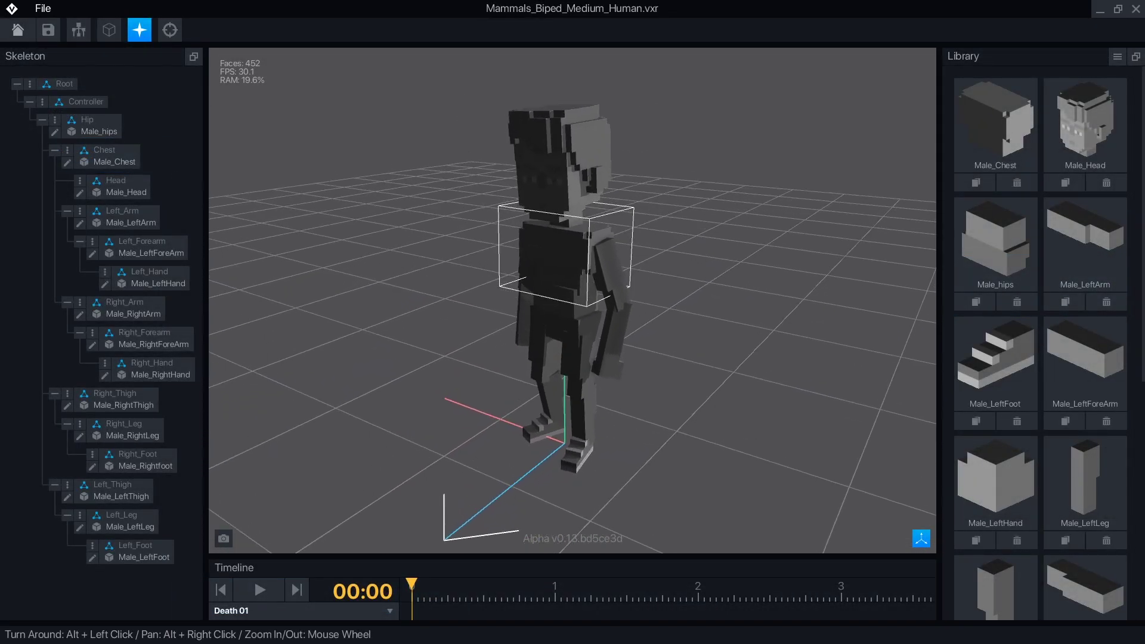
Step: Preview the Death 01, Death Pose 01 and Run 01 animations on the human model
{"action": "left_click", "coordinate": [248, 595]}
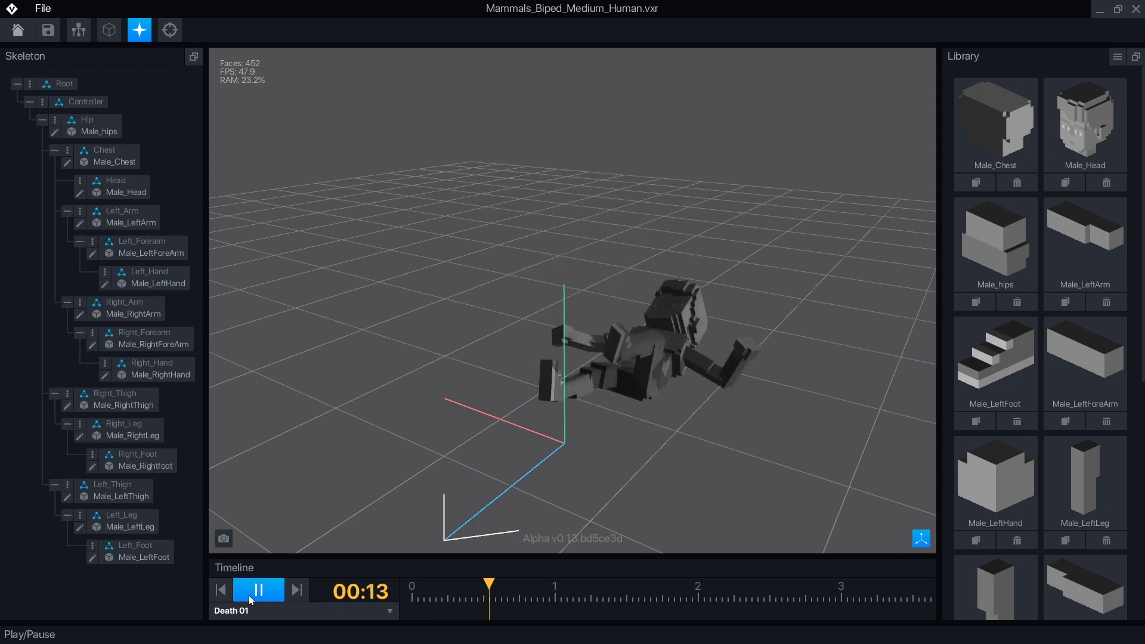
{"action": "left_click", "coordinate": [320, 615]}
{"action": "left_click", "coordinate": [291, 481]}
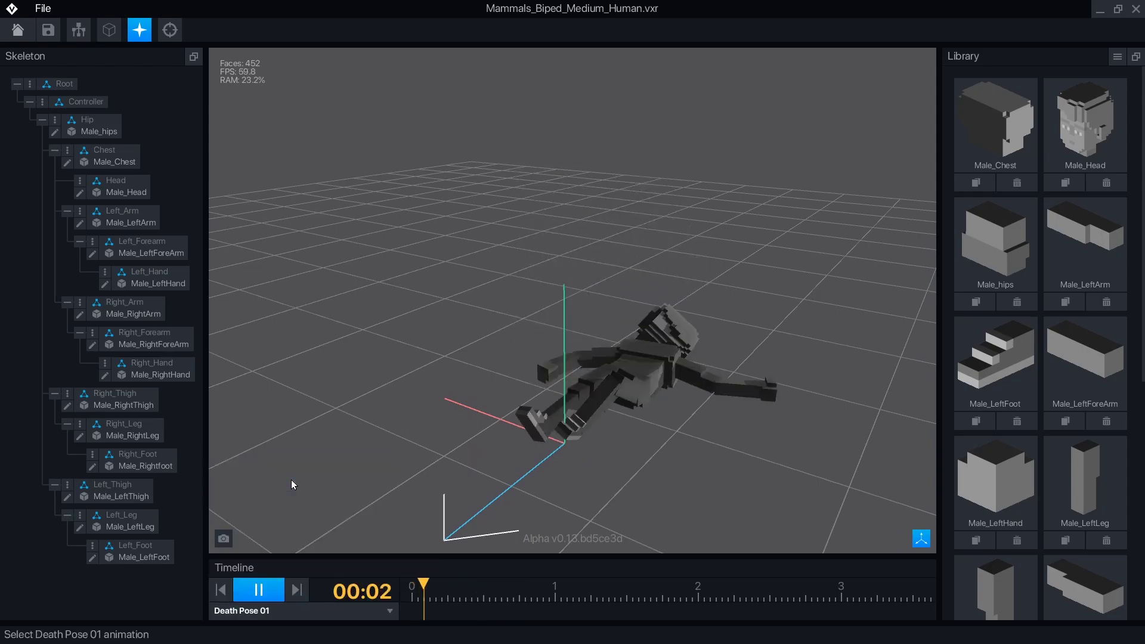
{"action": "left_click", "coordinate": [309, 614]}
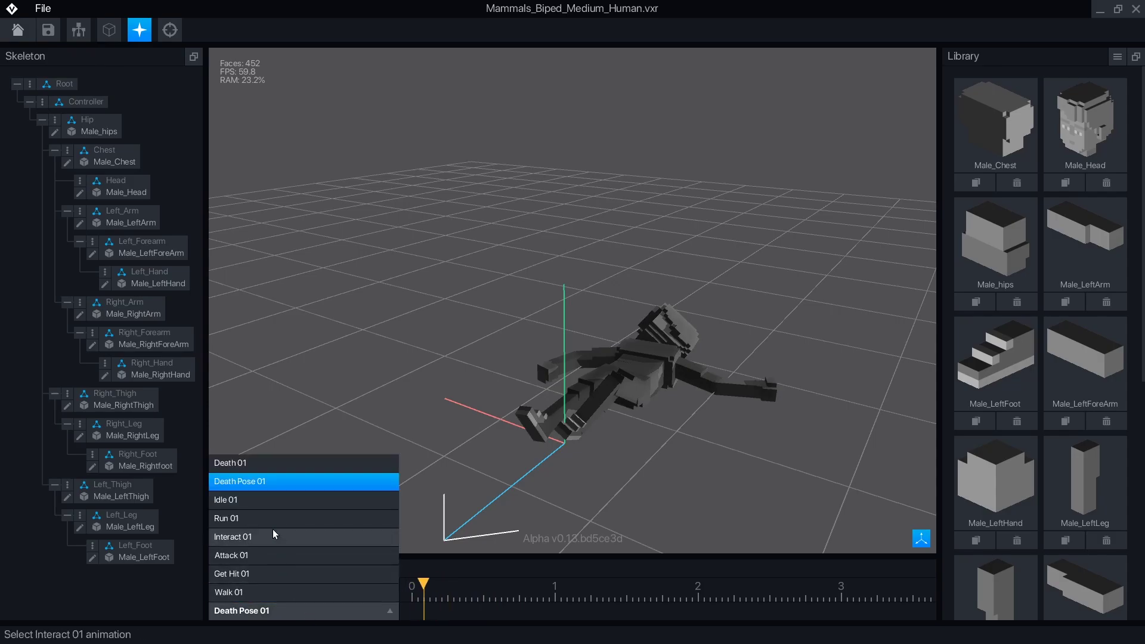
{"action": "left_click", "coordinate": [280, 517]}
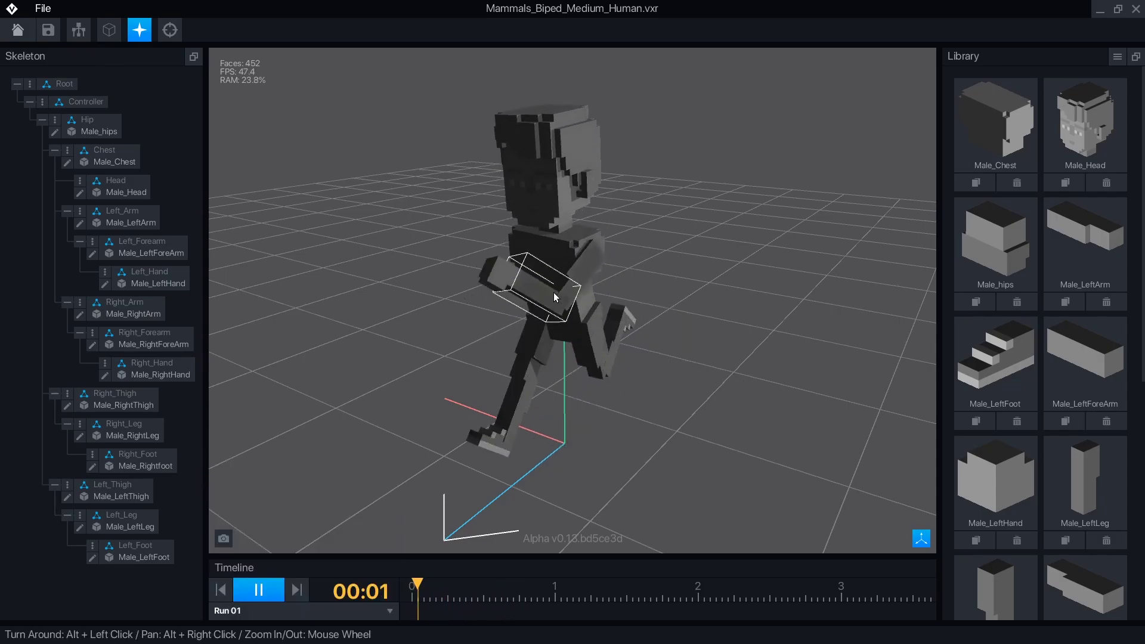
{"action": "left_click_drag", "start_coordinate": [554, 292], "coordinate": [883, 307], "text": "alt"}
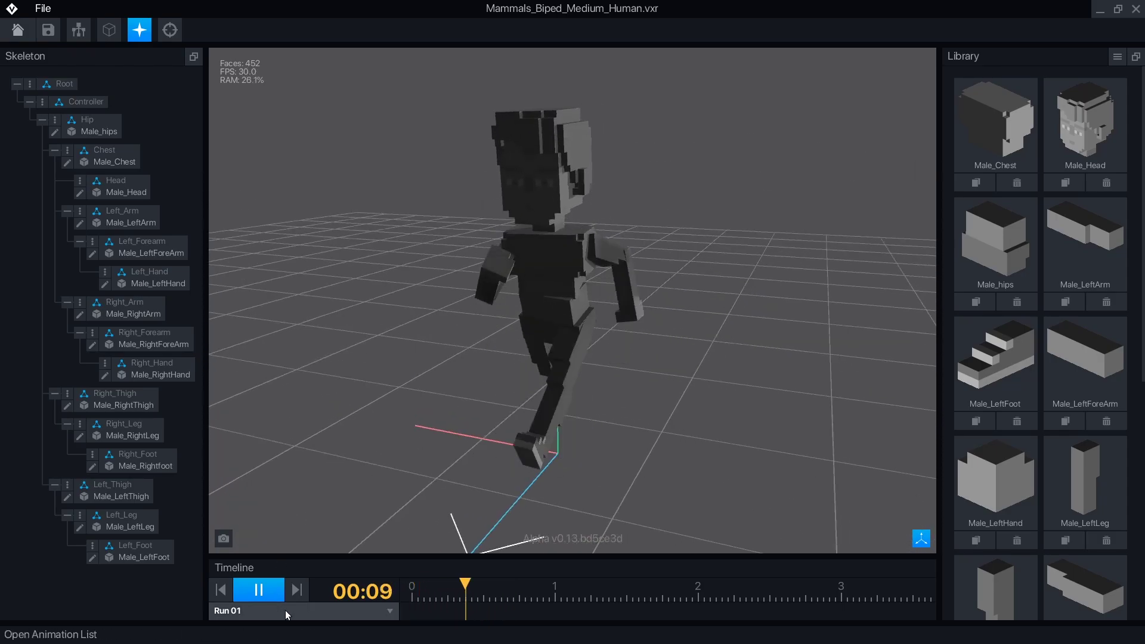
Step: Preview the Attack 01 and Walk 01 animations on the human model
{"action": "left_click", "coordinate": [287, 610]}
{"action": "left_click", "coordinate": [271, 556]}
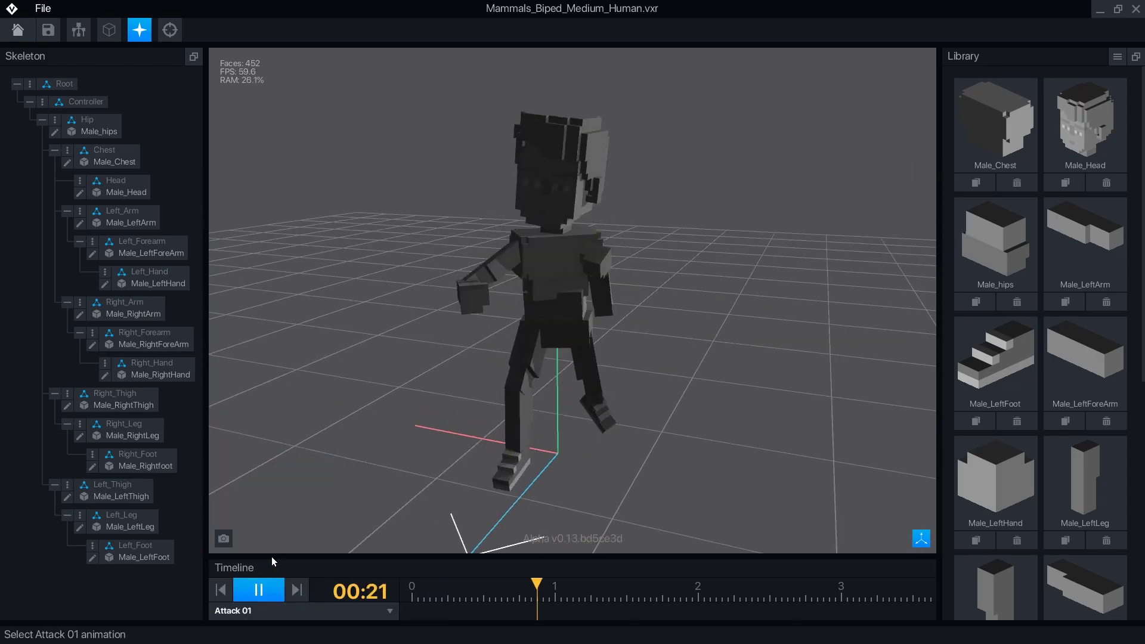
{"action": "left_click", "coordinate": [269, 612]}
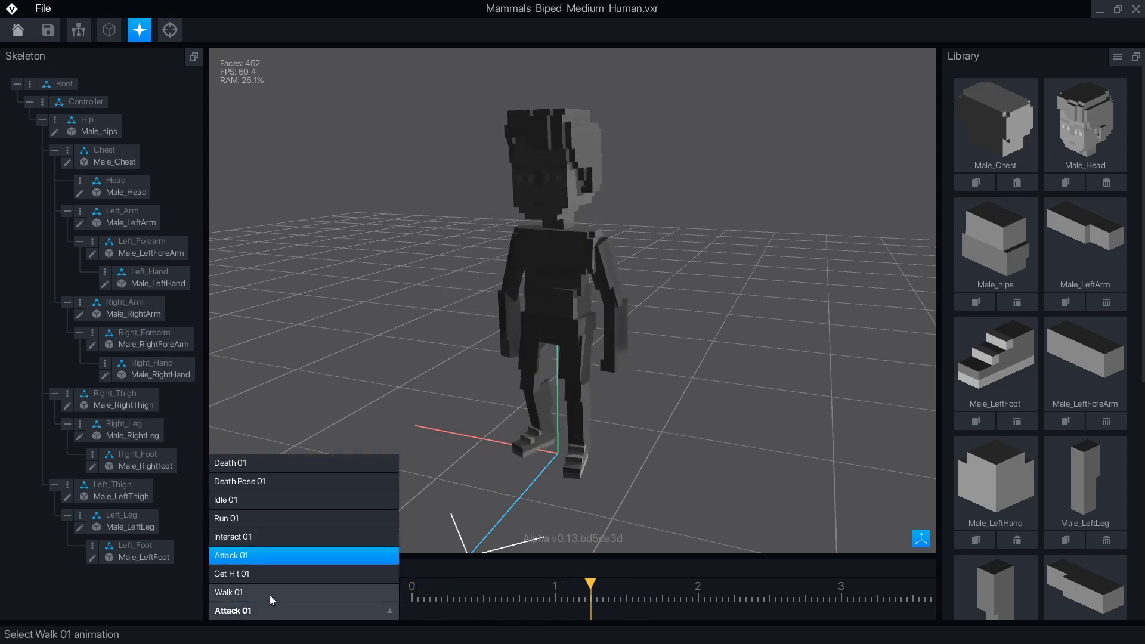
{"action": "left_click", "coordinate": [269, 593]}
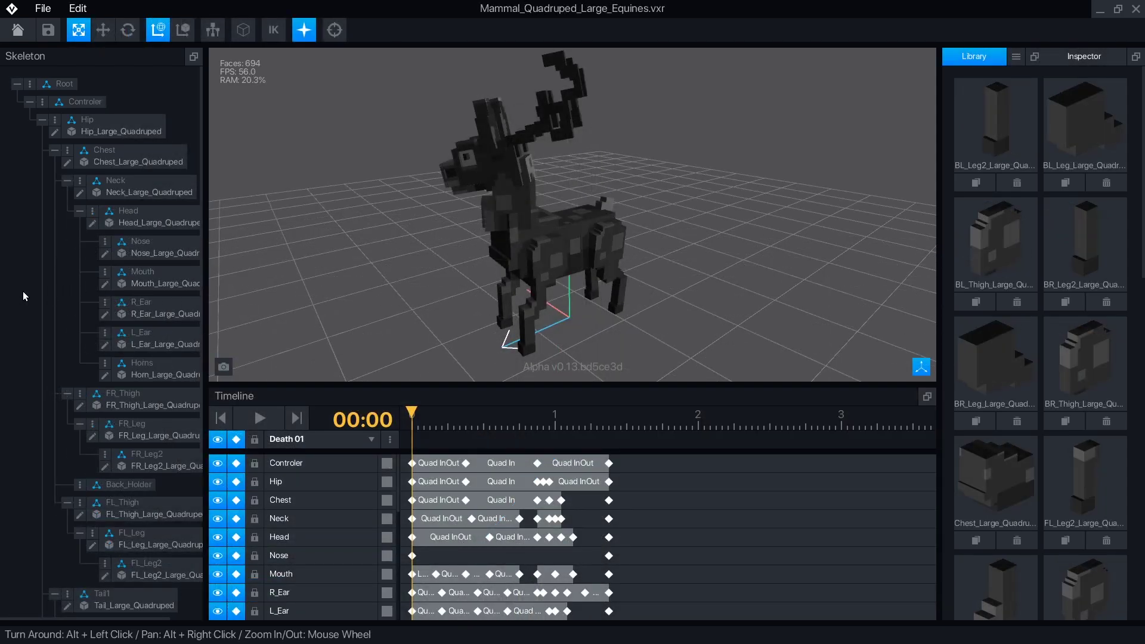
Step: Look through the equine template's skeleton hierarchy and collapse its Neck and Chest branches
{"action": "scroll", "coordinate": [23, 291], "scroll_direction": "down", "scroll_amount": 5}
{"action": "scroll", "coordinate": [23, 291], "scroll_direction": "up", "scroll_amount": 5}
{"action": "left_click", "coordinate": [66, 180]}
{"action": "left_click", "coordinate": [55, 151]}
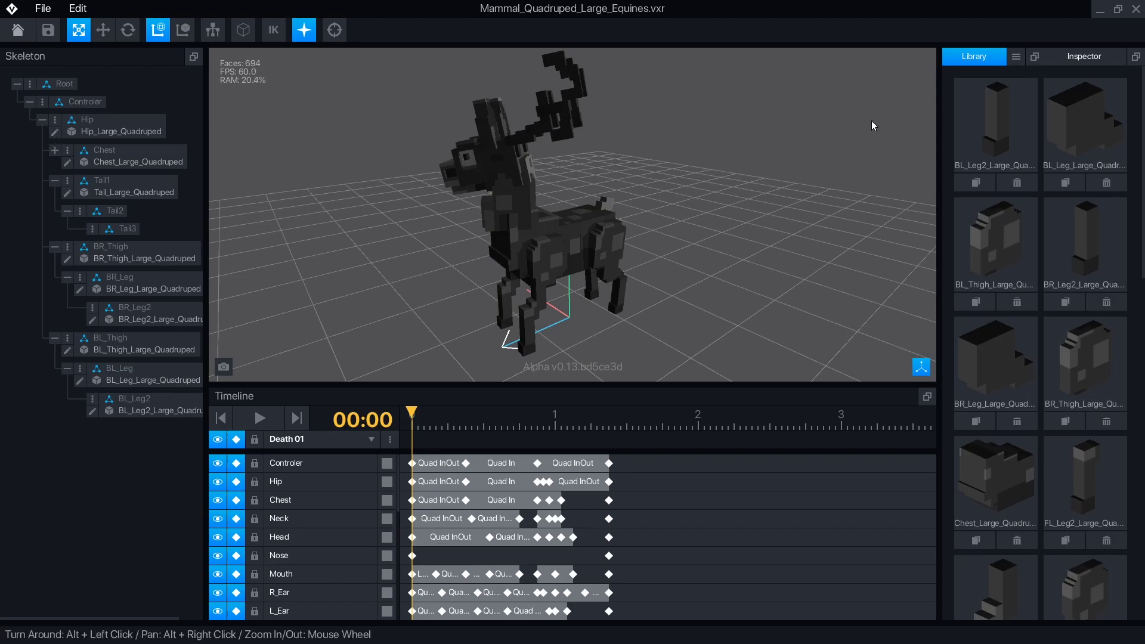
Step: Select the Tail1 node to view its animation tracks, deselect it and open the Hip node's options
{"action": "left_click", "coordinate": [124, 192]}
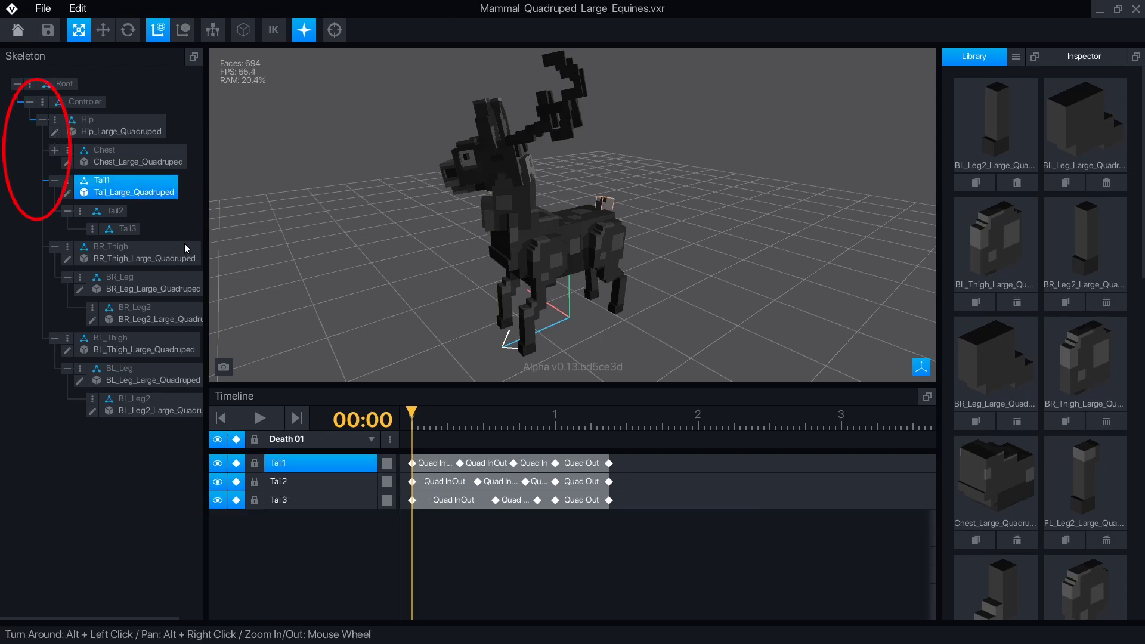
{"action": "left_click", "coordinate": [65, 298]}
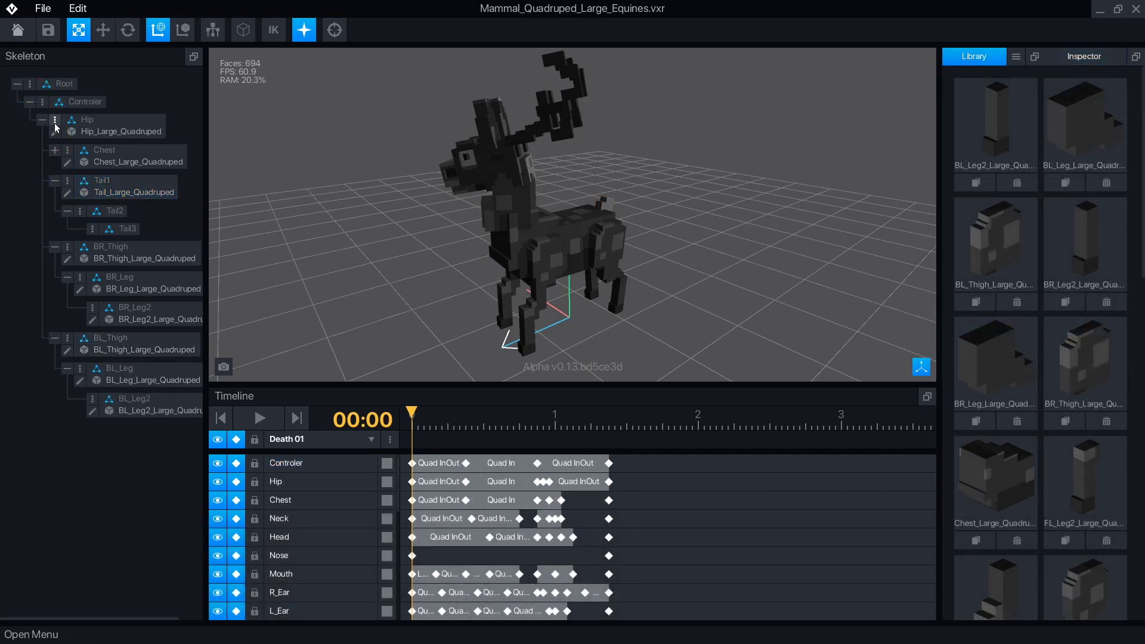
{"action": "left_click", "coordinate": [55, 123]}
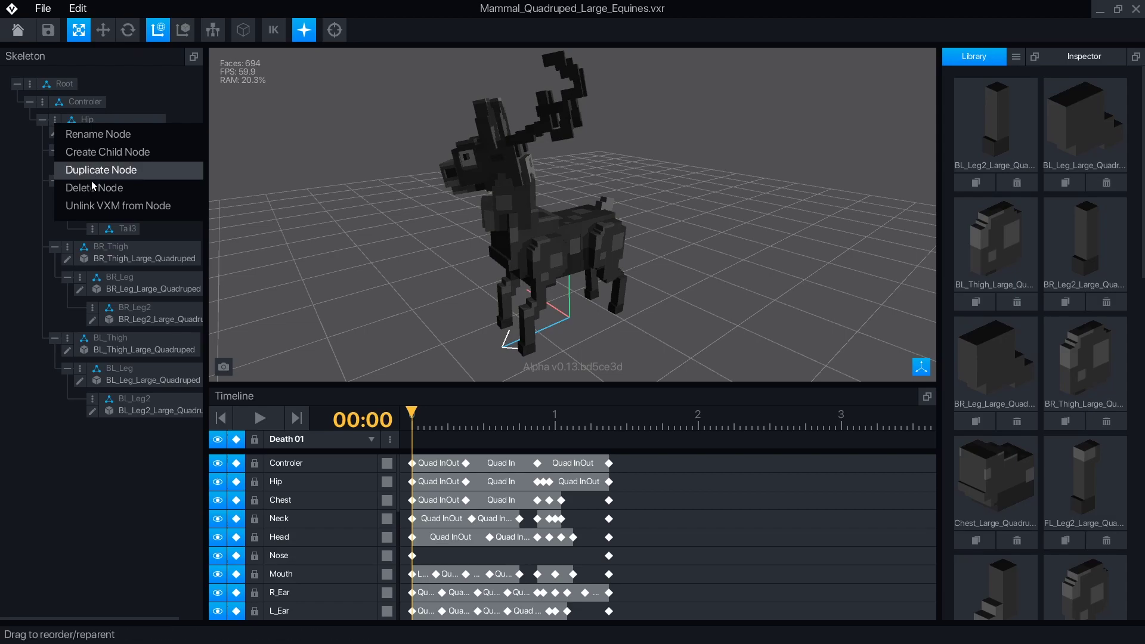
Step: Close the Hip node's options and inspect the transform and IK settings of the Tail1 and BL_Thigh nodes
{"action": "left_click", "coordinate": [20, 206]}
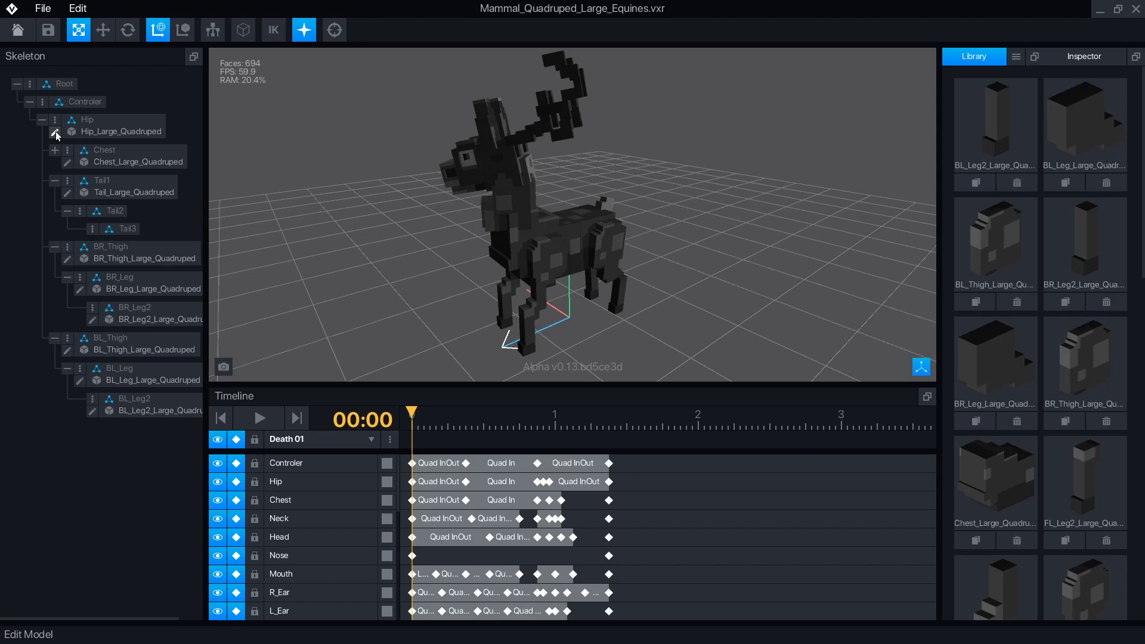
{"action": "left_click", "coordinate": [1098, 62]}
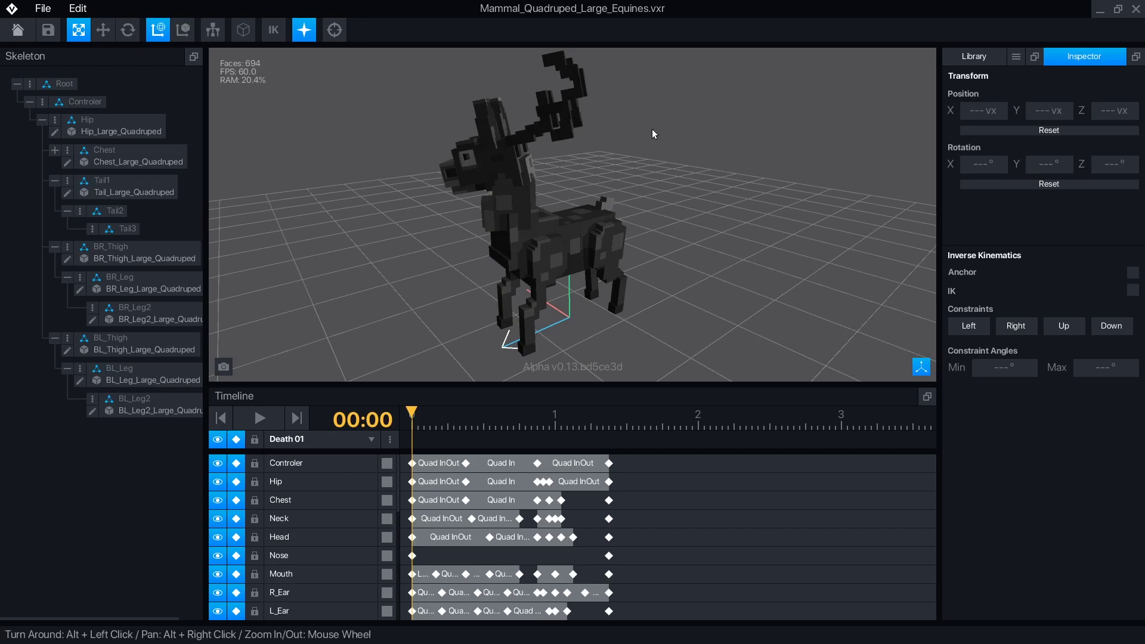
{"action": "left_click", "coordinate": [121, 194]}
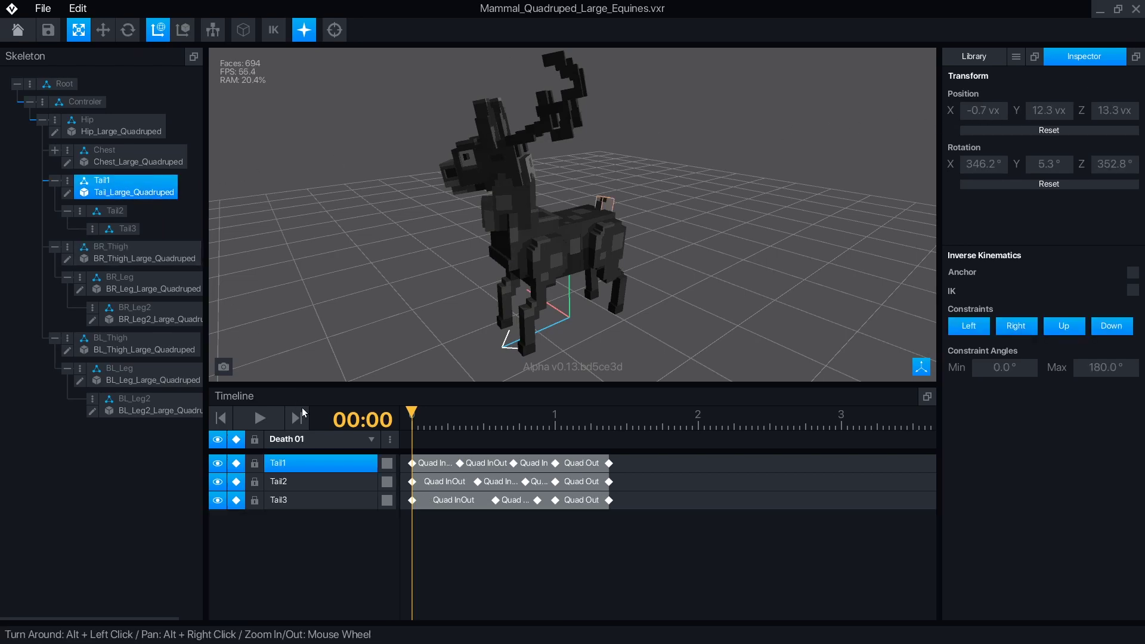
{"action": "left_click", "coordinate": [121, 351]}
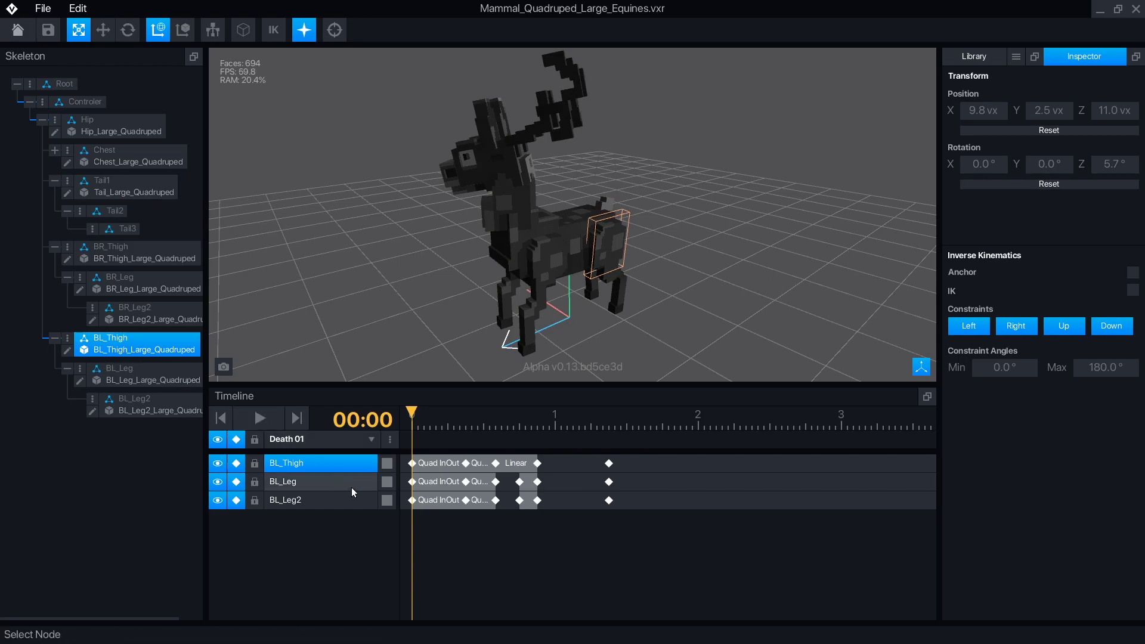
Step: Assign colour labels to the BL_Thigh and BL_Leg tracks and to several further tracks in the Controler hierarchy
{"action": "left_click", "coordinate": [387, 464]}
{"action": "left_click", "coordinate": [387, 481]}
{"action": "left_click", "coordinate": [84, 103]}
{"action": "scroll", "coordinate": [376, 530], "scroll_direction": "down", "scroll_amount": 5}
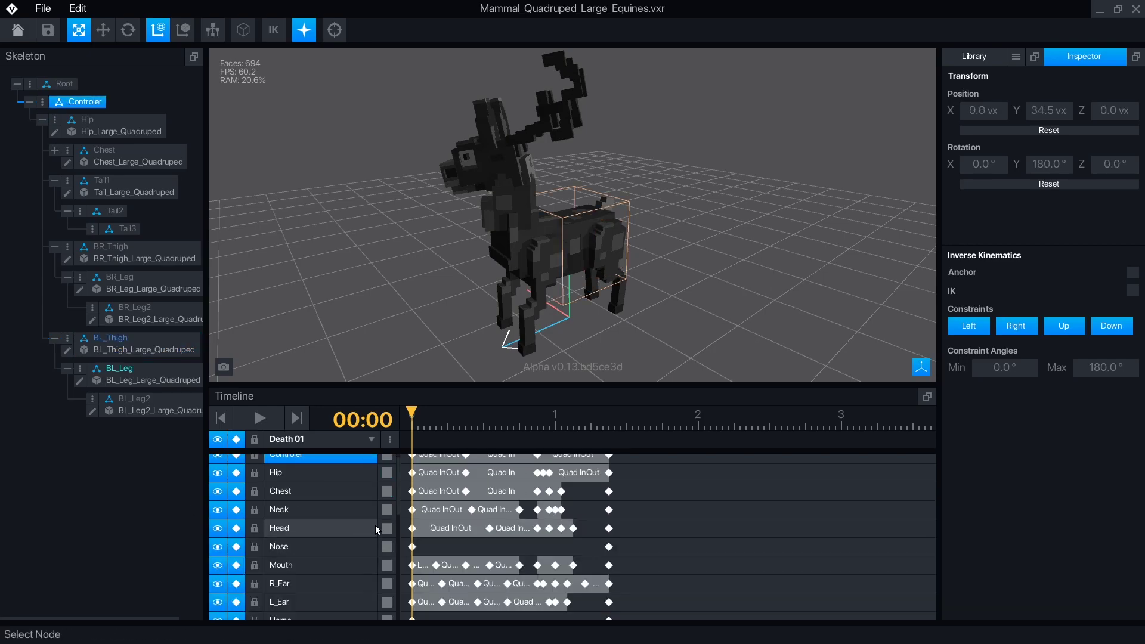
{"action": "left_click", "coordinate": [387, 500]}
{"action": "left_click", "coordinate": [387, 500]}
{"action": "left_click", "coordinate": [388, 519]}
{"action": "left_click", "coordinate": [387, 537]}
{"action": "left_click", "coordinate": [387, 555]}
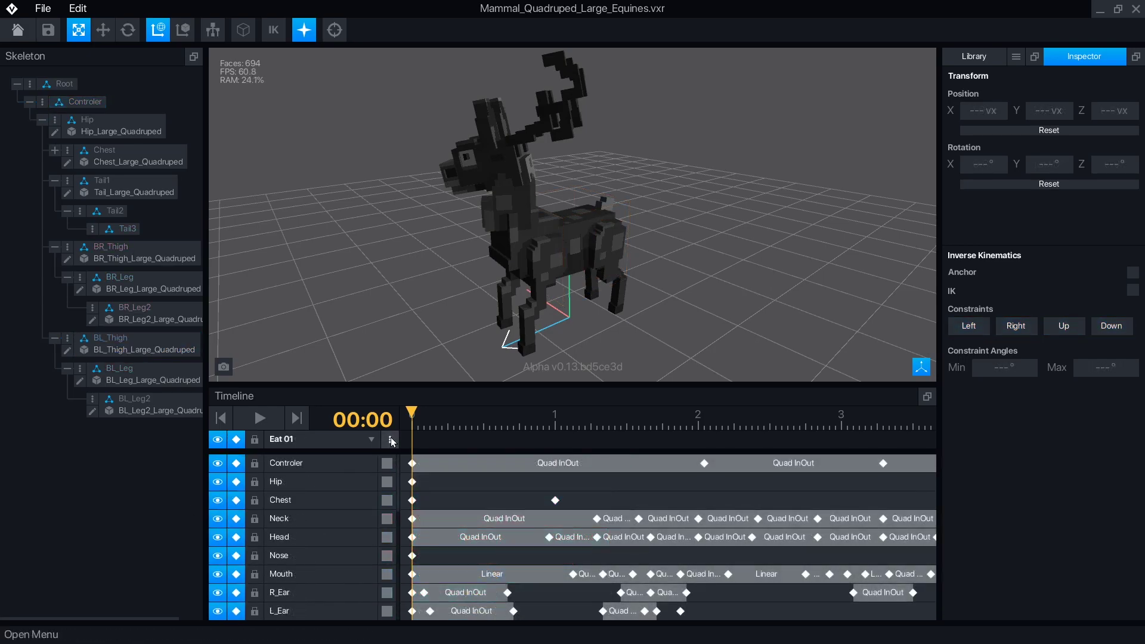
Step: View the Eat 01 animation's management options, cancel the new-animation name prompt, and bring up the Controler track's interpolation curve options
{"action": "left_click", "coordinate": [391, 439]}
{"action": "left_click", "coordinate": [392, 440]}
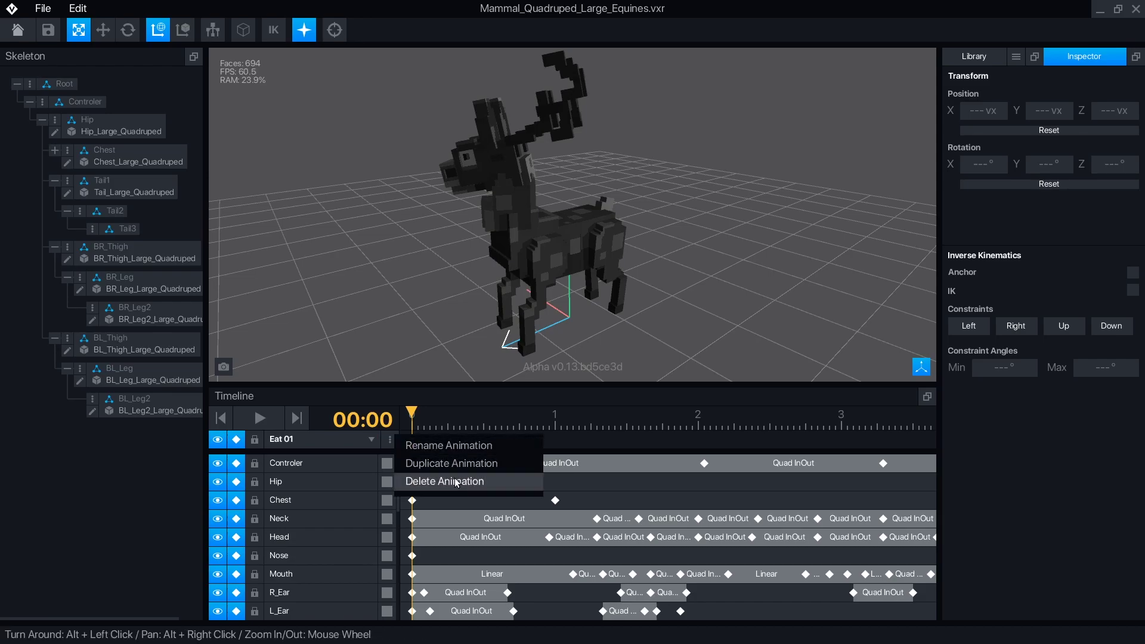
{"action": "left_click", "coordinate": [397, 447]}
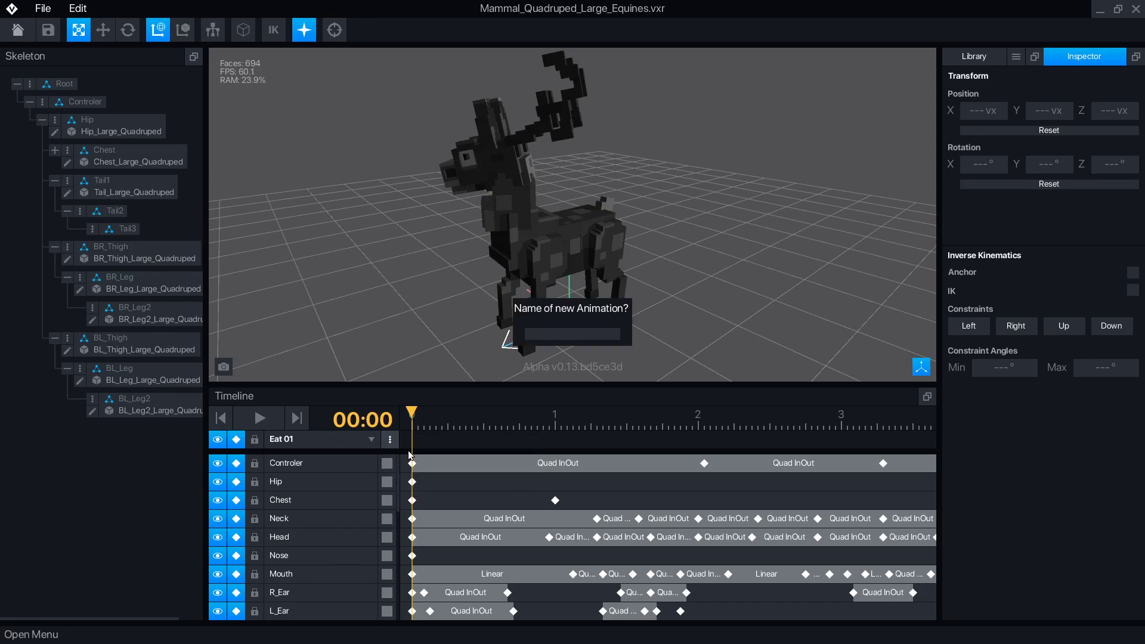
{"action": "left_click", "coordinate": [535, 377]}
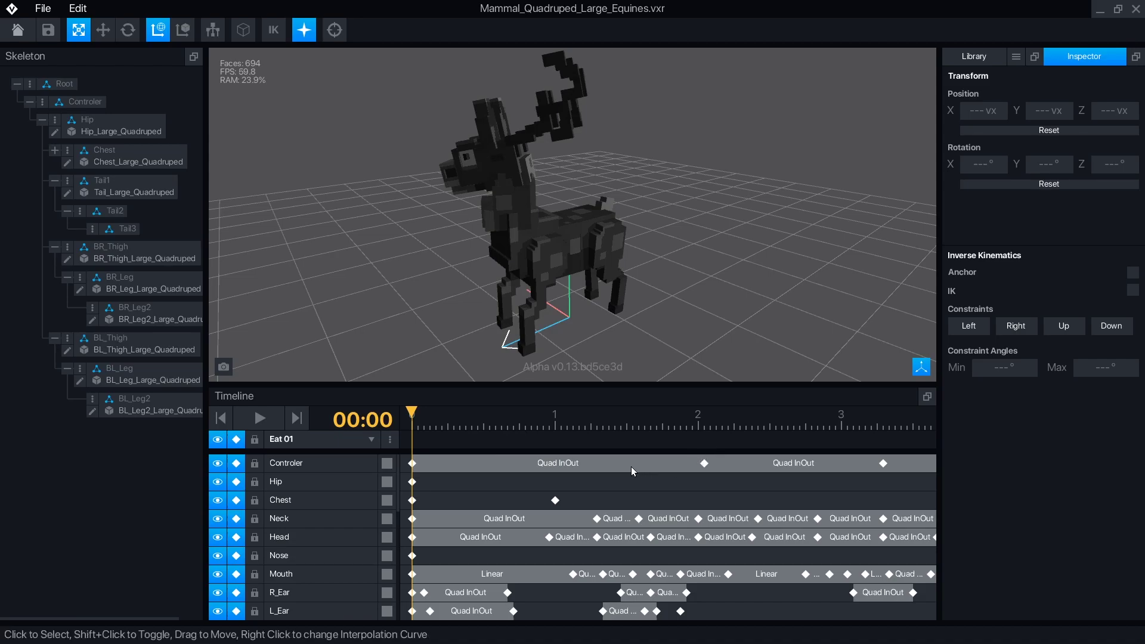
{"action": "right_click", "coordinate": [593, 464]}
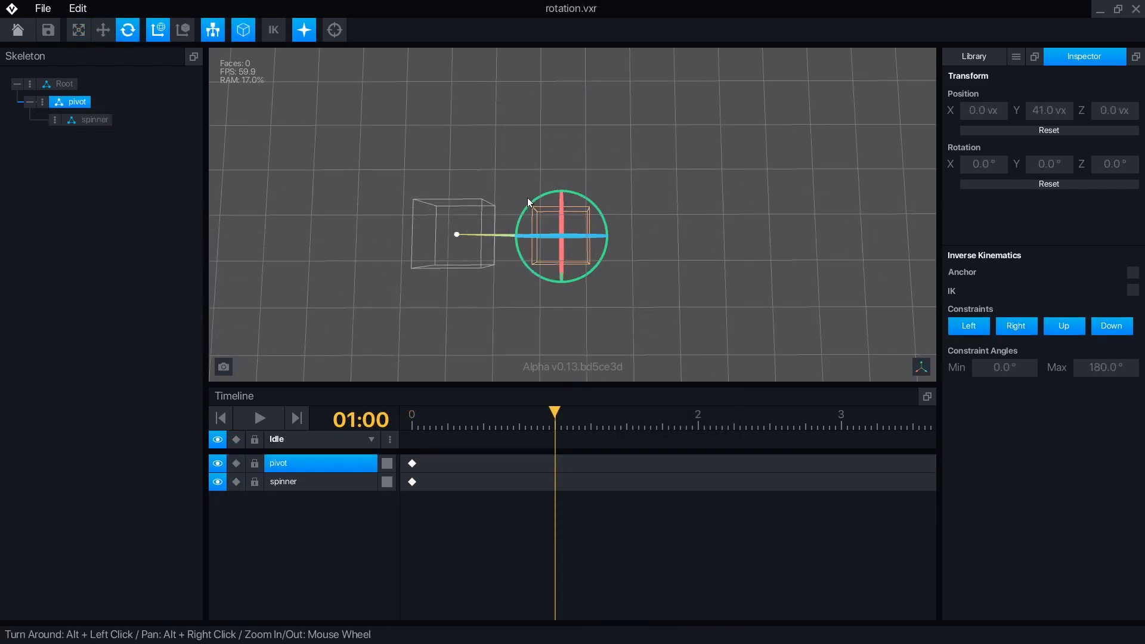
Step: Rotate the pivot node about 93° around Y at 01:00 in the Idle animation and play back the motion
{"action": "left_click_drag", "start_coordinate": [528, 202], "coordinate": [616, 196]}
{"action": "left_click", "coordinate": [266, 423]}
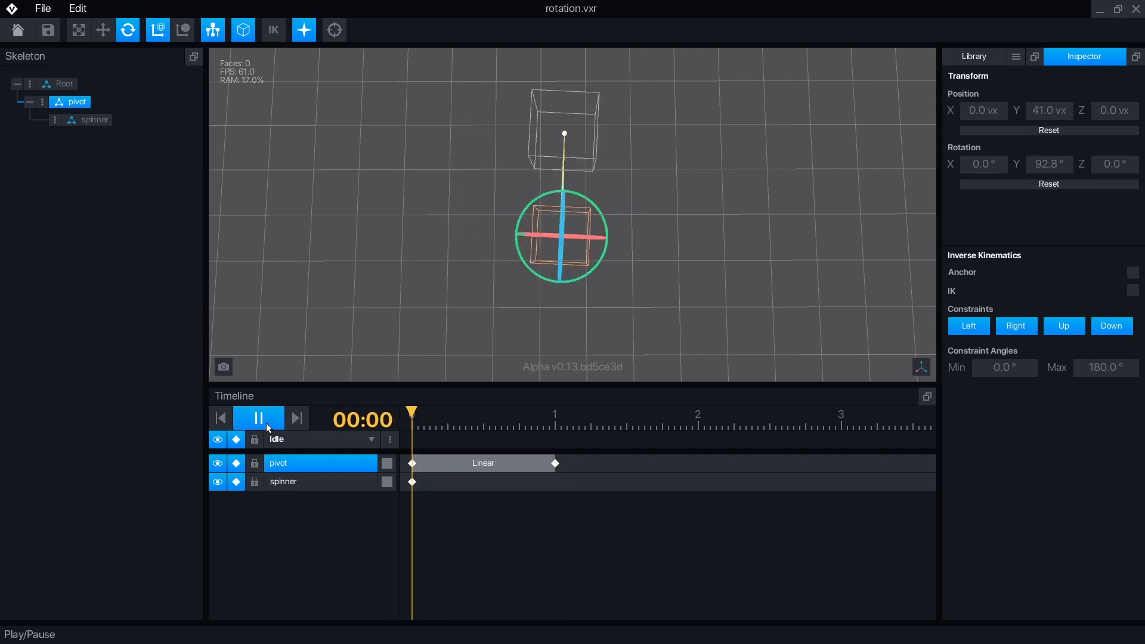
{"action": "left_click", "coordinate": [266, 424]}
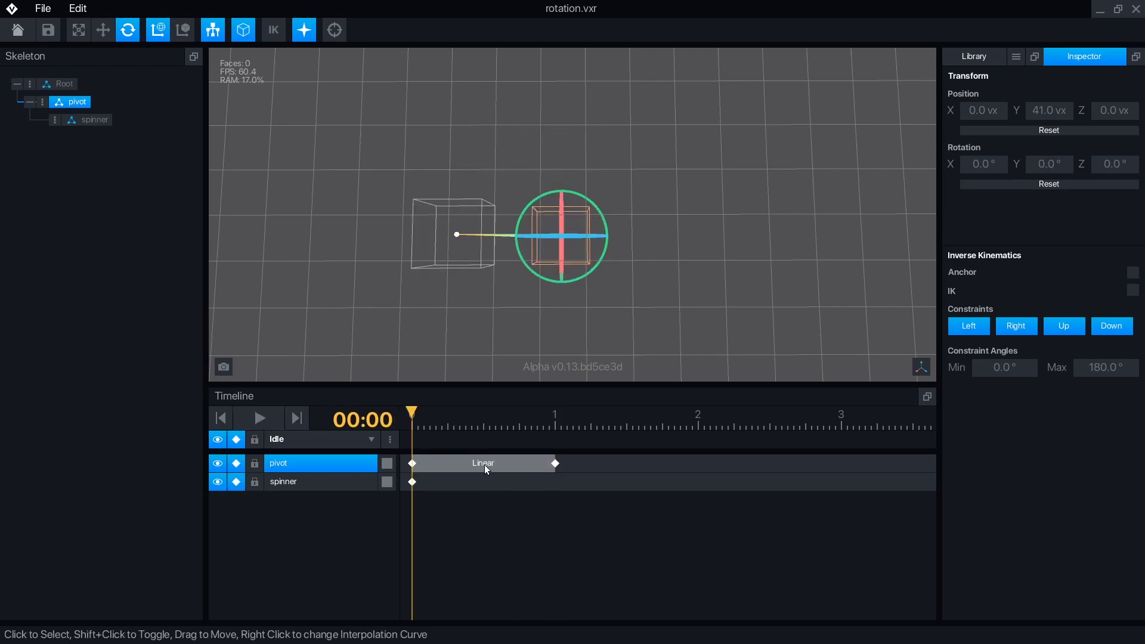
Step: Enable Long Way Rotation on the pivot track's Linear segment and play back the motion
{"action": "right_click", "coordinate": [485, 464]}
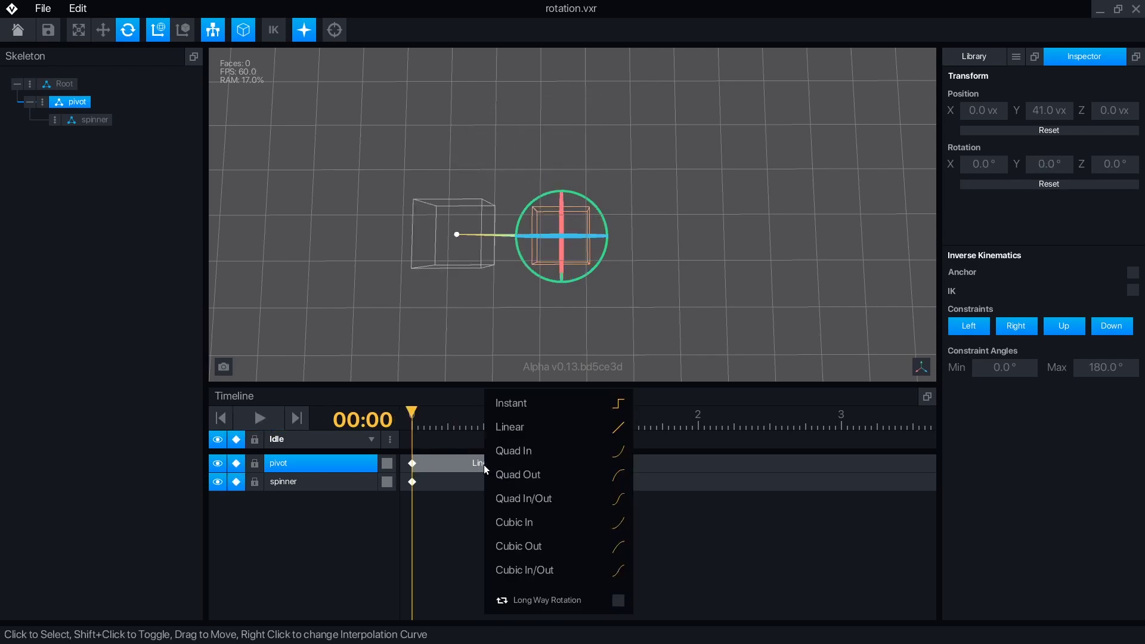
{"action": "left_click", "coordinate": [618, 602]}
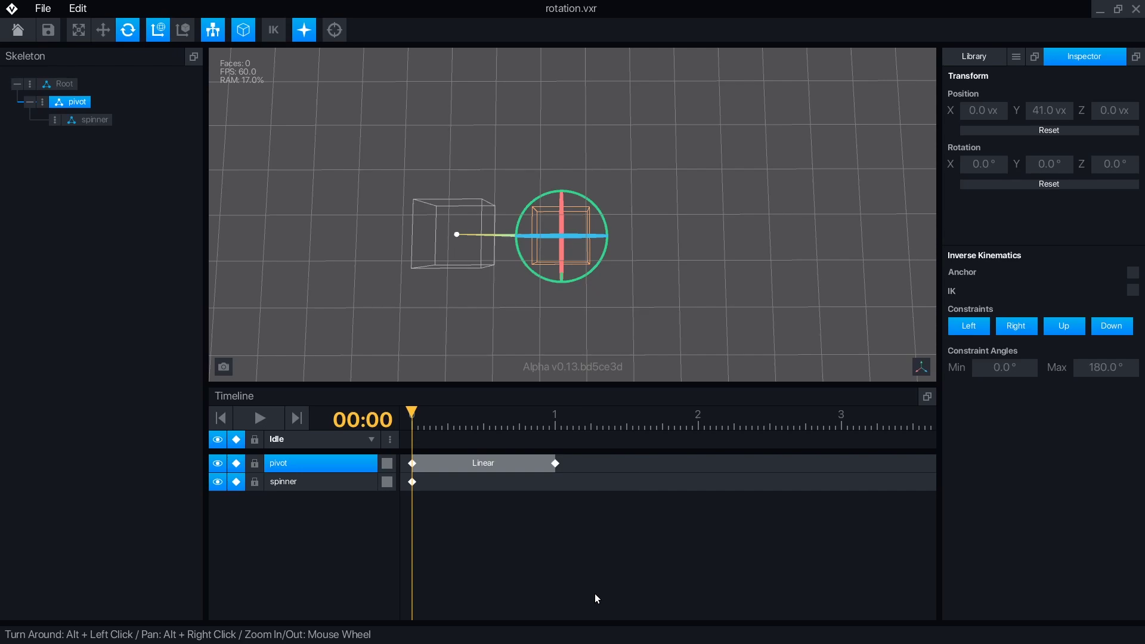
{"action": "left_click", "coordinate": [257, 422]}
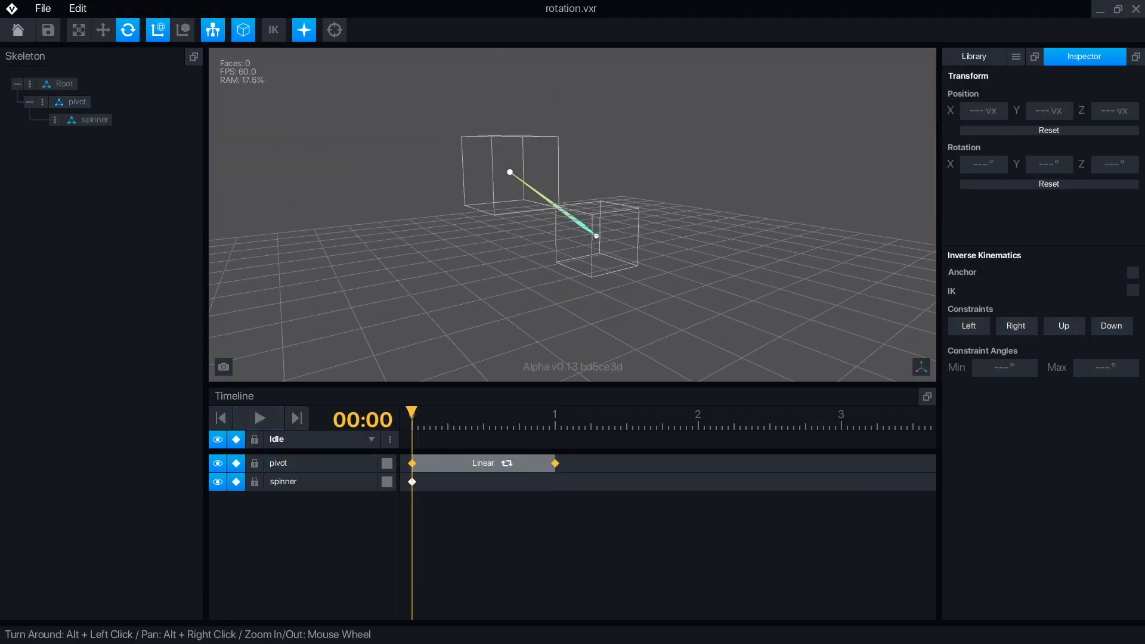
Step: Rename the pivot node as anchor
{"action": "left_click_drag", "start_coordinate": [552, 203], "coordinate": [586, 205], "text": "alt"}
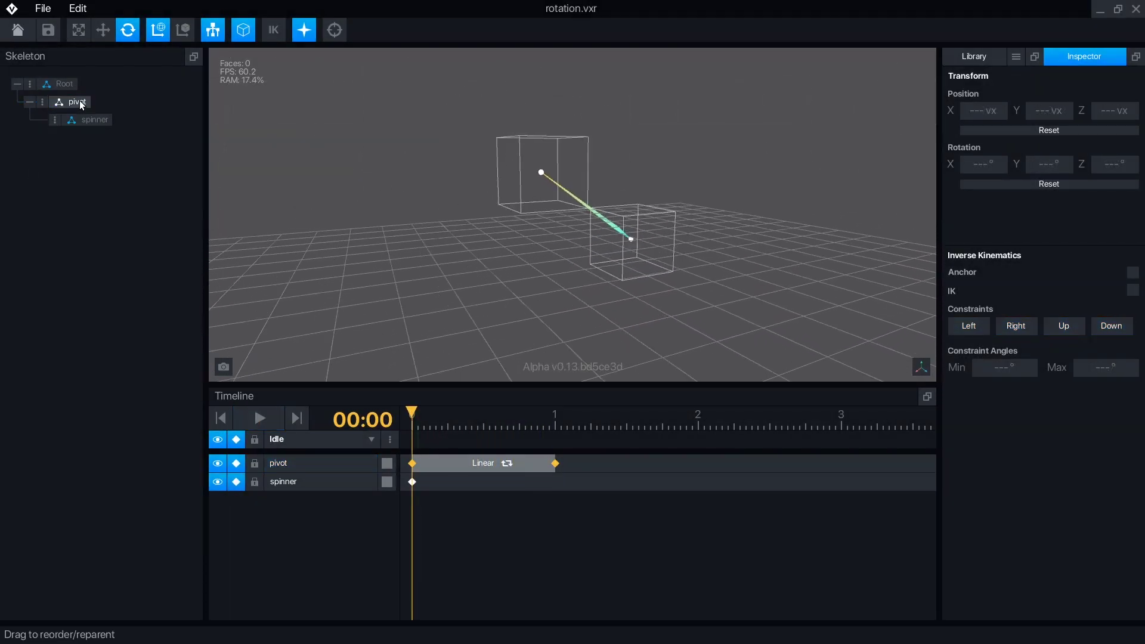
{"action": "left_click", "coordinate": [69, 103]}
{"action": "right_click", "coordinate": [69, 102]}
{"action": "left_click", "coordinate": [65, 117]}
{"action": "type", "text": "anchor"}
{"action": "key", "text": "Return"}
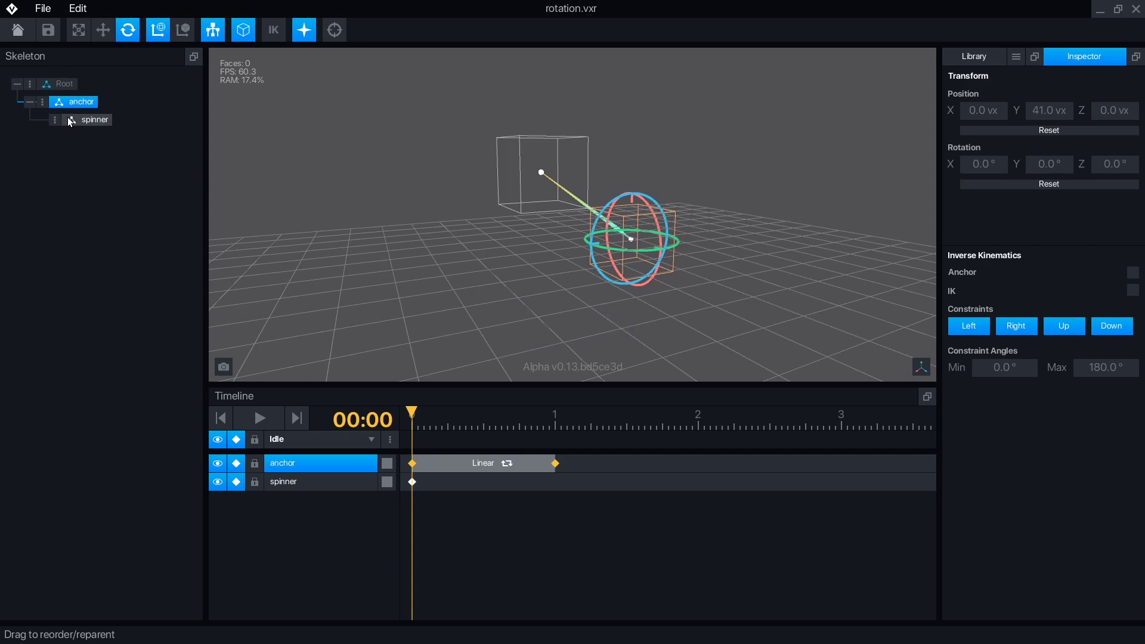
Step: Rename the spinner node as joint
{"action": "left_click", "coordinate": [69, 121]}
{"action": "left_click", "coordinate": [55, 120]}
{"action": "left_click", "coordinate": [102, 137]}
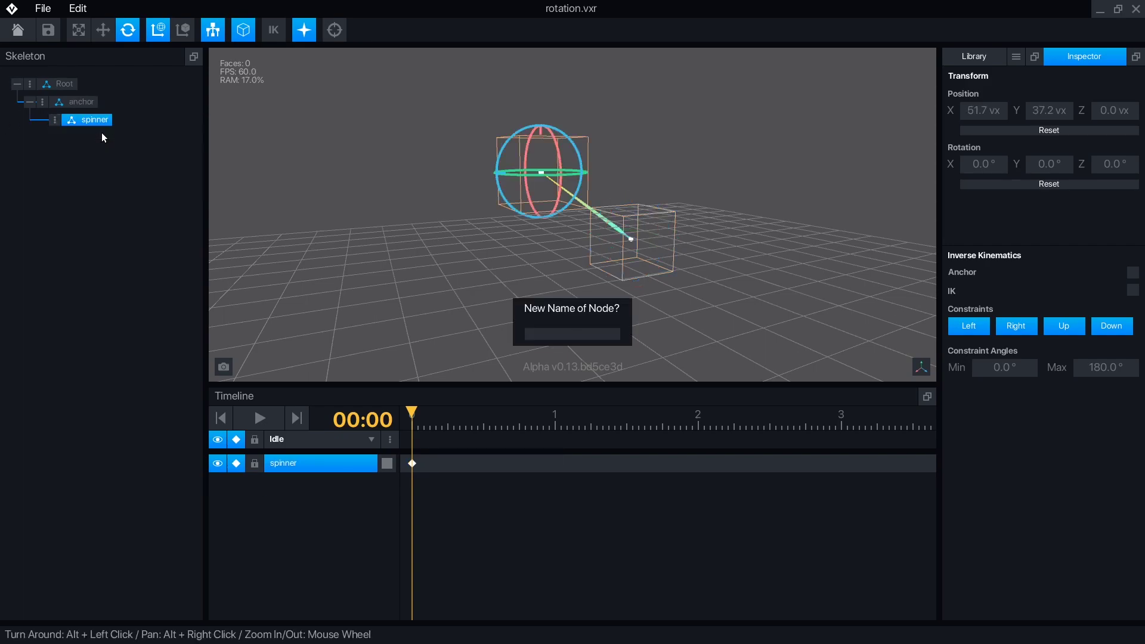
{"action": "type", "text": "joint"}
{"action": "key", "text": "Return"}
Step: Create a child node named end under joint and move it to X 54.0 vx
{"action": "left_click", "coordinate": [54, 120]}
{"action": "left_click", "coordinate": [108, 150]}
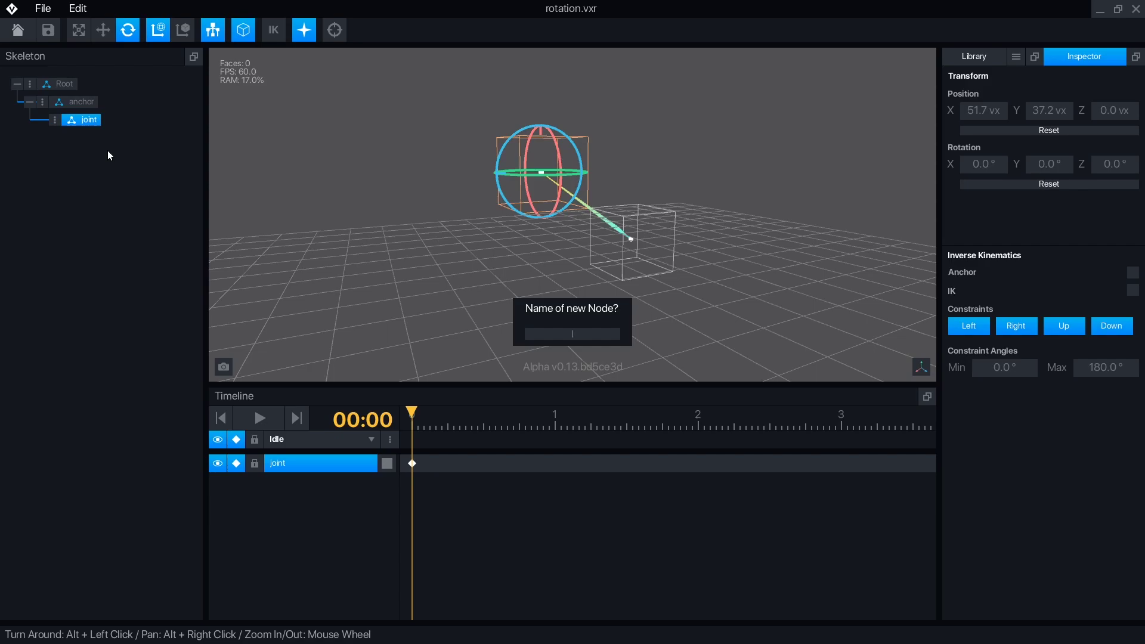
{"action": "type", "text": "end"}
{"action": "key", "text": "Return"}
{"action": "left_click", "coordinate": [100, 137]}
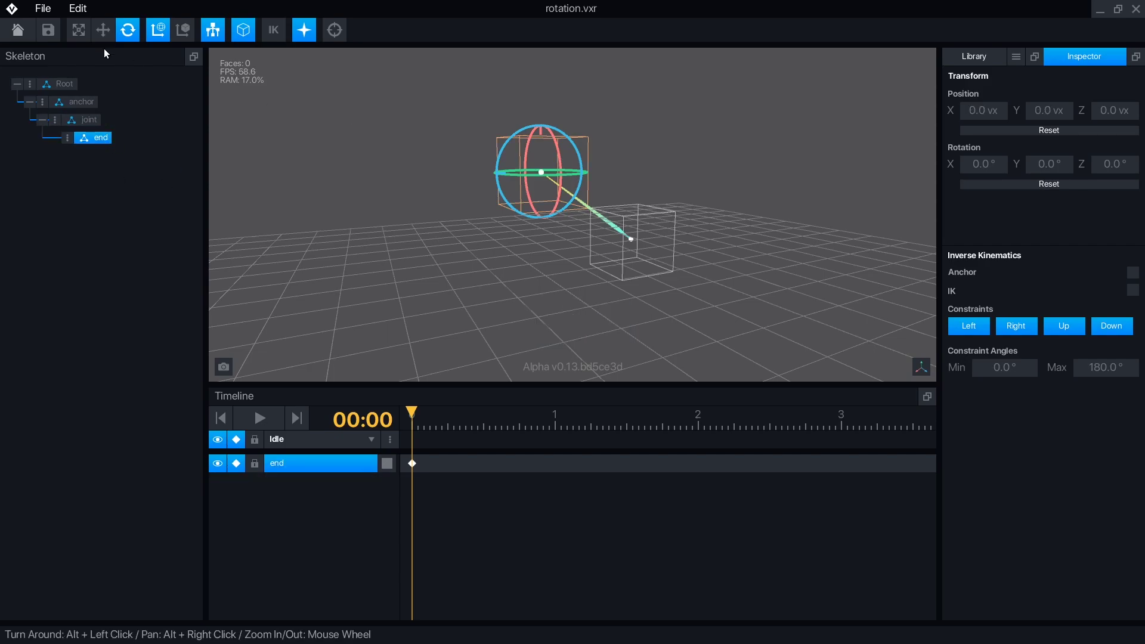
{"action": "left_click", "coordinate": [103, 31]}
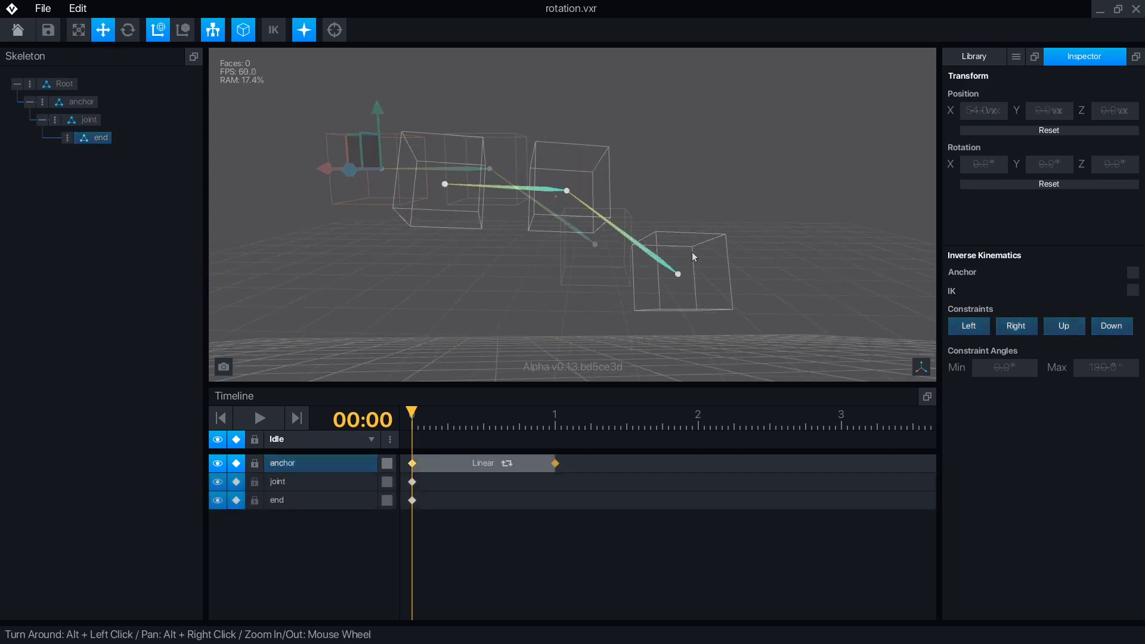
Step: Mark the anchor node as the inverse kinematics Anchor and enable IK on the joint node
{"action": "left_click", "coordinate": [73, 102]}
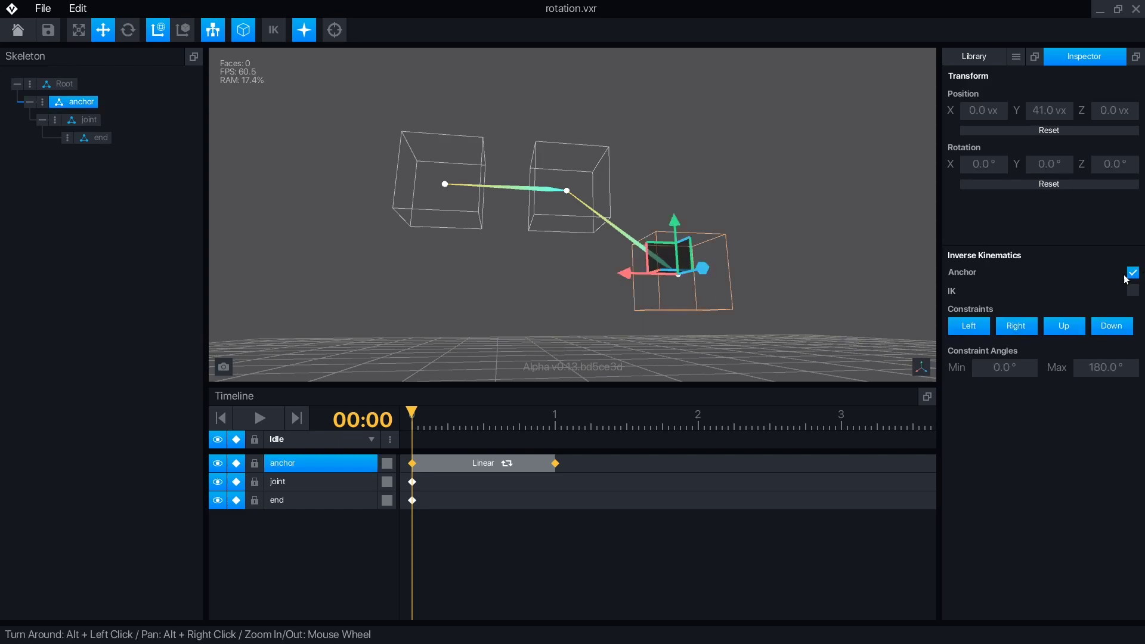
{"action": "left_click", "coordinate": [87, 120]}
{"action": "left_click", "coordinate": [1132, 291]}
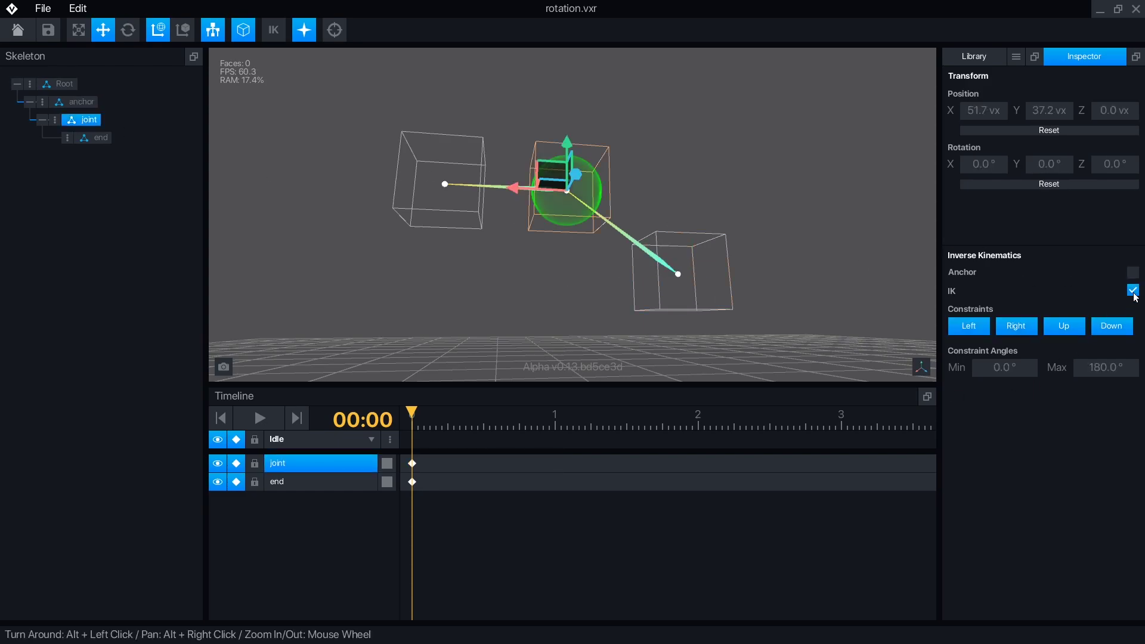
Step: Turn on Inverse Kinematics mode and move the end node to bend the whole chain
{"action": "left_click", "coordinate": [445, 183]}
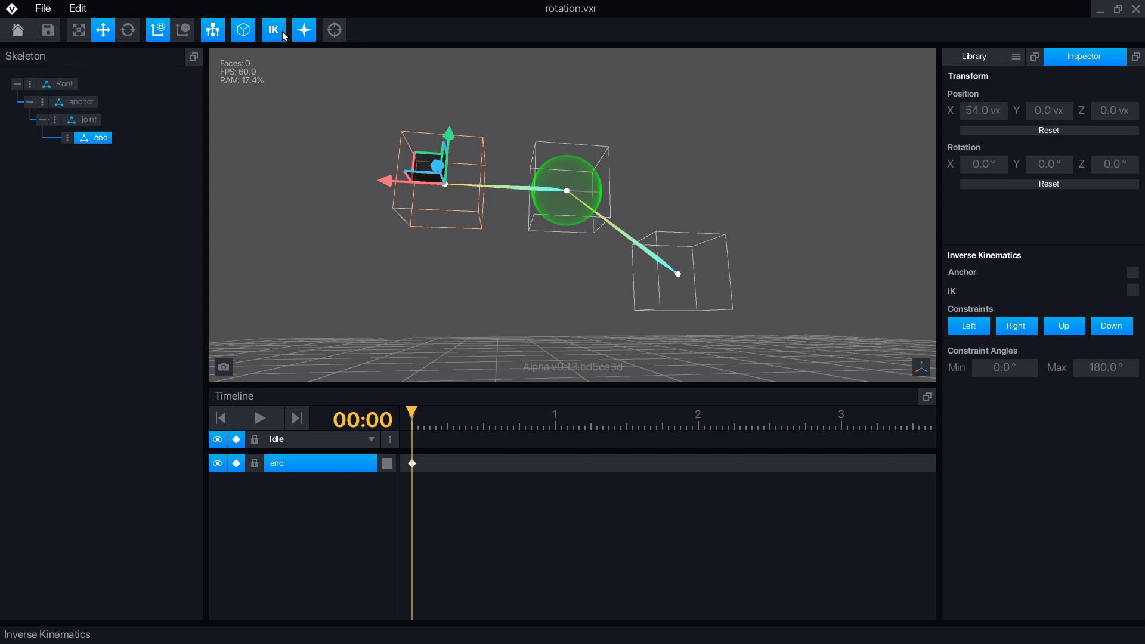
{"action": "mouse_move", "coordinate": [422, 163]}
{"action": "left_mouse_down"}
{"action": "mouse_move", "coordinate": [436, 144]}
{"action": "mouse_move", "coordinate": [528, 114]}
{"action": "mouse_move", "coordinate": [610, 161]}
{"action": "mouse_move", "coordinate": [528, 132]}
{"action": "mouse_move", "coordinate": [400, 170]}
{"action": "mouse_move", "coordinate": [385, 278]}
{"action": "mouse_move", "coordinate": [460, 353]}
{"action": "mouse_move", "coordinate": [388, 288]}
{"action": "mouse_move", "coordinate": [356, 239]}
{"action": "mouse_move", "coordinate": [460, 215]}
{"action": "mouse_move", "coordinate": [517, 258]}
{"action": "mouse_move", "coordinate": [509, 187]}
{"action": "mouse_move", "coordinate": [345, 120]}
{"action": "mouse_move", "coordinate": [427, 273]}
{"action": "mouse_move", "coordinate": [570, 221]}
{"action": "mouse_move", "coordinate": [514, 194]}
{"action": "mouse_move", "coordinate": [370, 212]}
{"action": "mouse_move", "coordinate": [413, 224]}
{"action": "mouse_move", "coordinate": [398, 154]}
{"action": "mouse_move", "coordinate": [411, 267]}
{"action": "mouse_move", "coordinate": [537, 161]}
{"action": "mouse_move", "coordinate": [765, 162]}
{"action": "mouse_move", "coordinate": [771, 325]}
{"action": "mouse_move", "coordinate": [561, 335]}
{"action": "mouse_move", "coordinate": [540, 167]}
{"action": "mouse_move", "coordinate": [454, 170]}
{"action": "mouse_move", "coordinate": [384, 240]}
{"action": "mouse_move", "coordinate": [417, 217]}
{"action": "mouse_move", "coordinate": [459, 144]}
{"action": "mouse_move", "coordinate": [457, 194]}
{"action": "mouse_move", "coordinate": [687, 264]}
{"action": "mouse_move", "coordinate": [479, 288]}
{"action": "left_mouse_up"}
Step: Disable the joint node's Right constraint and move the end node to test the limited bending
{"action": "left_click", "coordinate": [90, 120]}
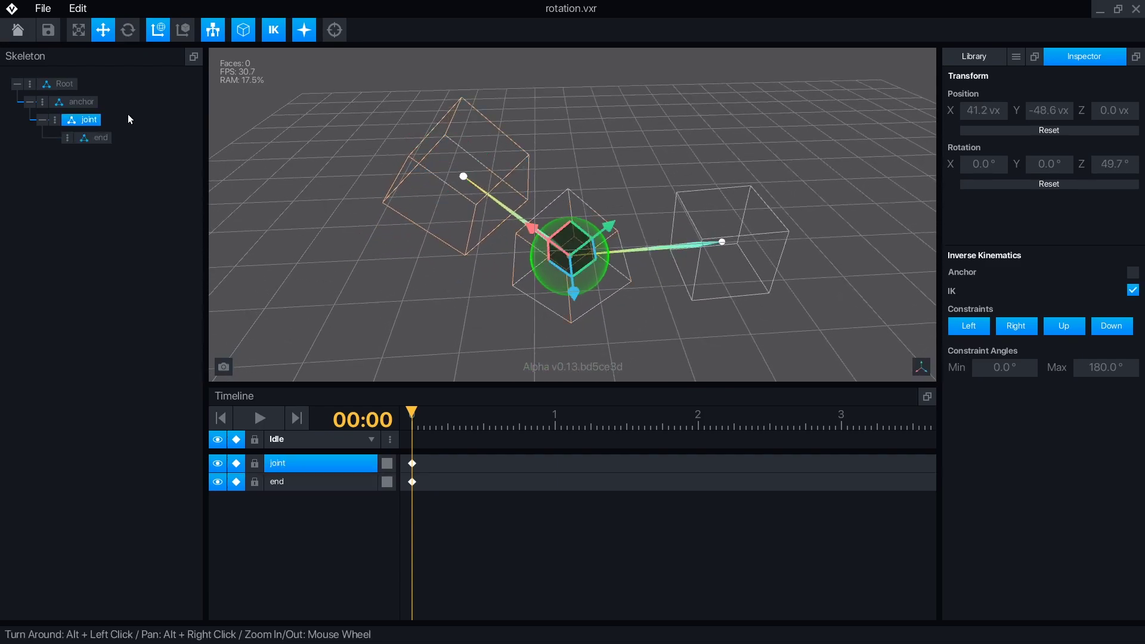
{"action": "left_click", "coordinate": [1016, 326]}
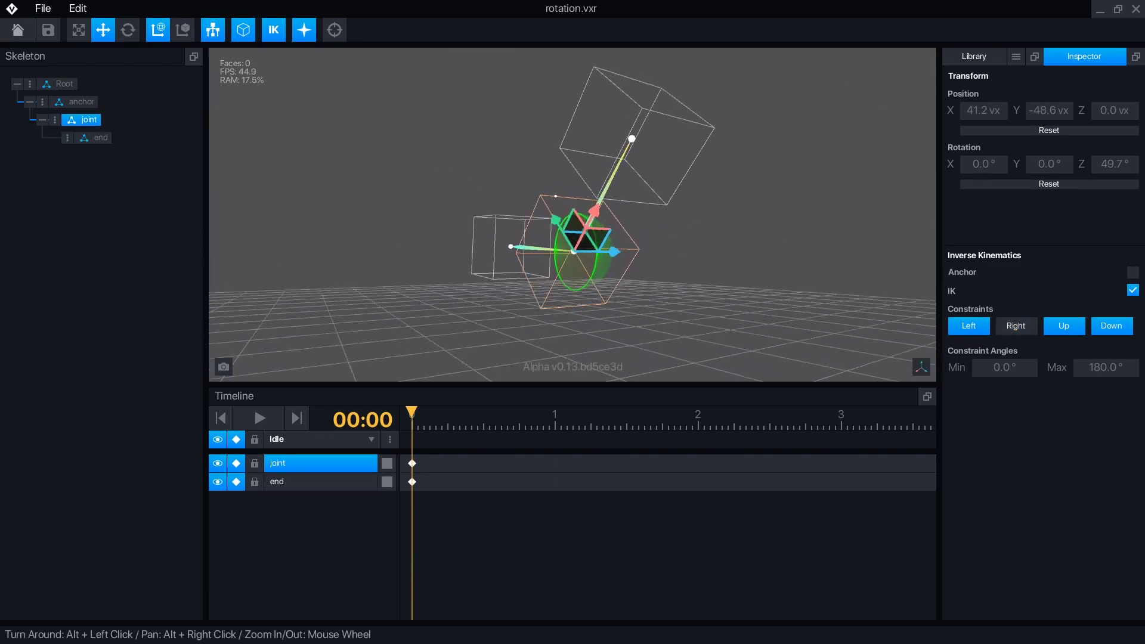
{"action": "left_click", "coordinate": [101, 137]}
{"action": "left_click_drag", "start_coordinate": [678, 148], "coordinate": [602, 244]}
Step: Disable the joint node's Up and Down constraints and move the end node to test the remaining Left bending
{"action": "left_click", "coordinate": [88, 120]}
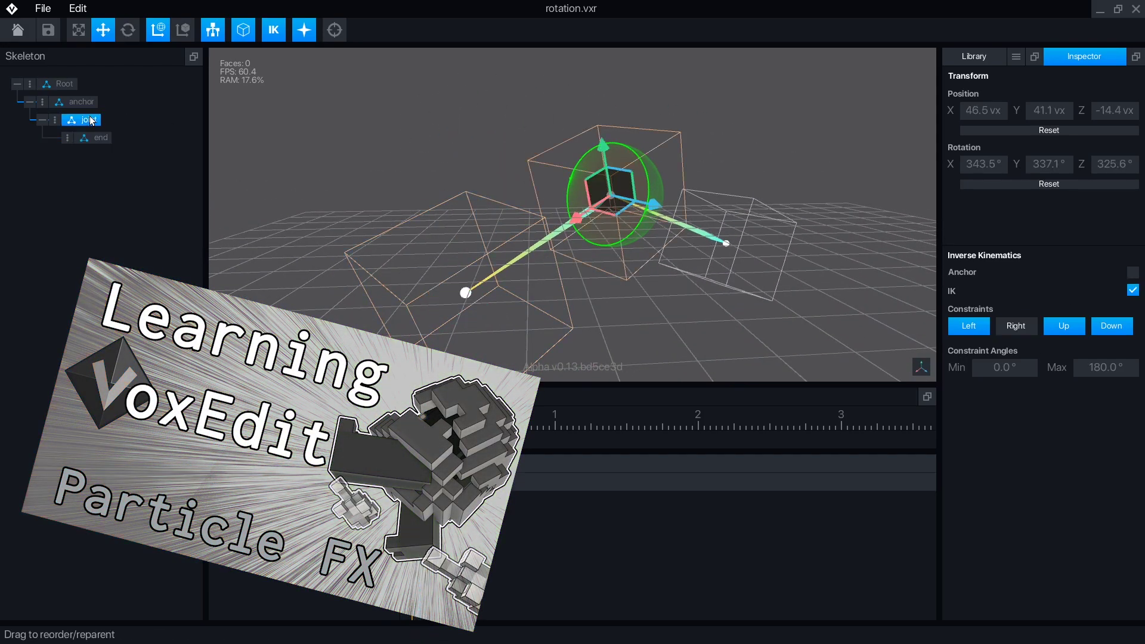
{"action": "left_click", "coordinate": [1063, 328]}
{"action": "left_click", "coordinate": [1111, 326]}
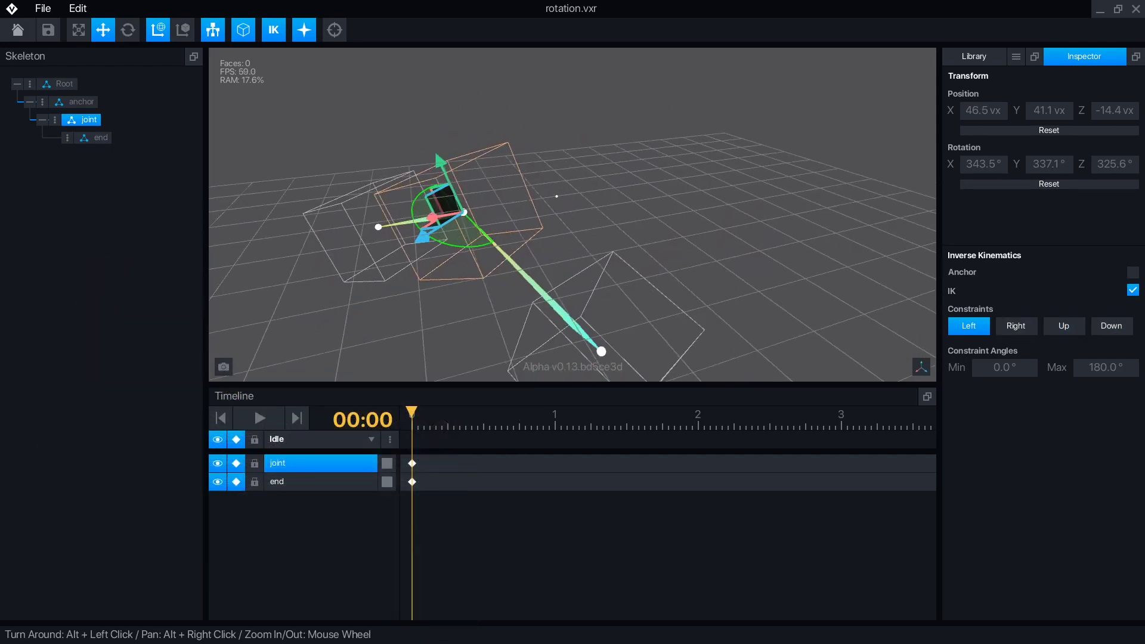
{"action": "left_click_drag", "start_coordinate": [555, 196], "coordinate": [579, 182], "text": "alt"}
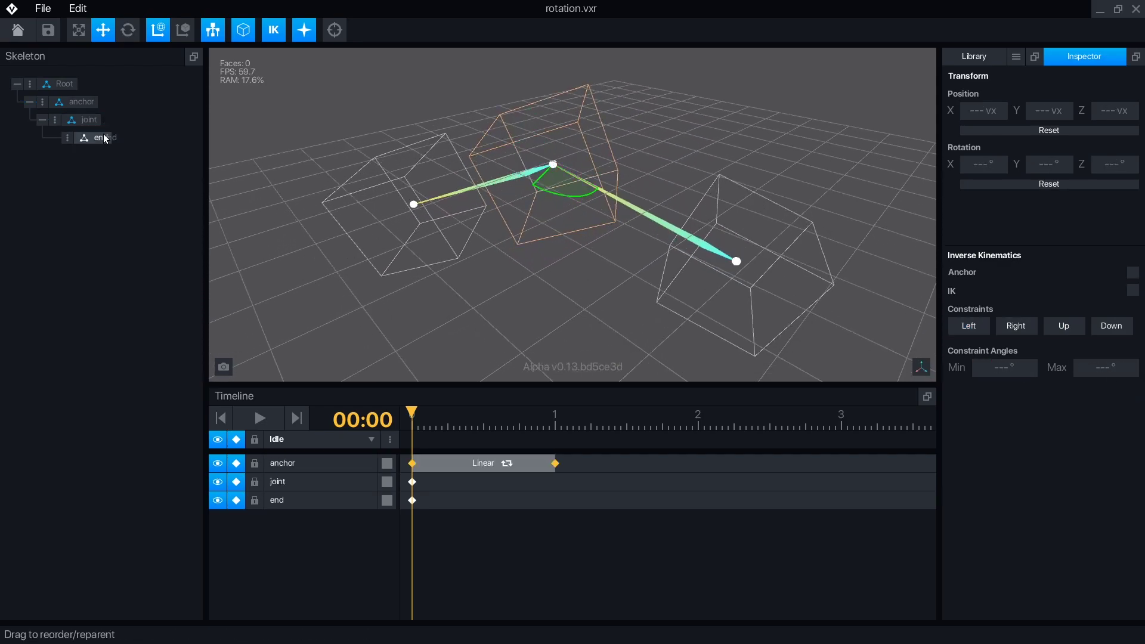
{"action": "left_click", "coordinate": [103, 138]}
{"action": "left_click_drag", "start_coordinate": [415, 222], "coordinate": [489, 192]}
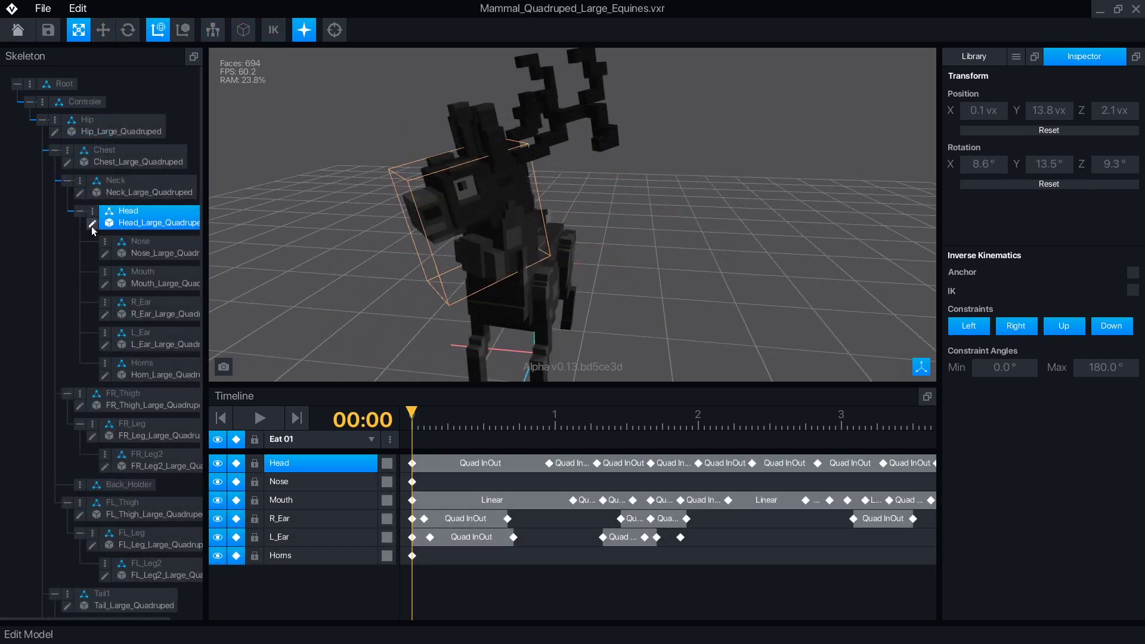
Step: Open the equine template's Head model for editing and hide the surrounding body models
{"action": "left_click", "coordinate": [91, 225]}
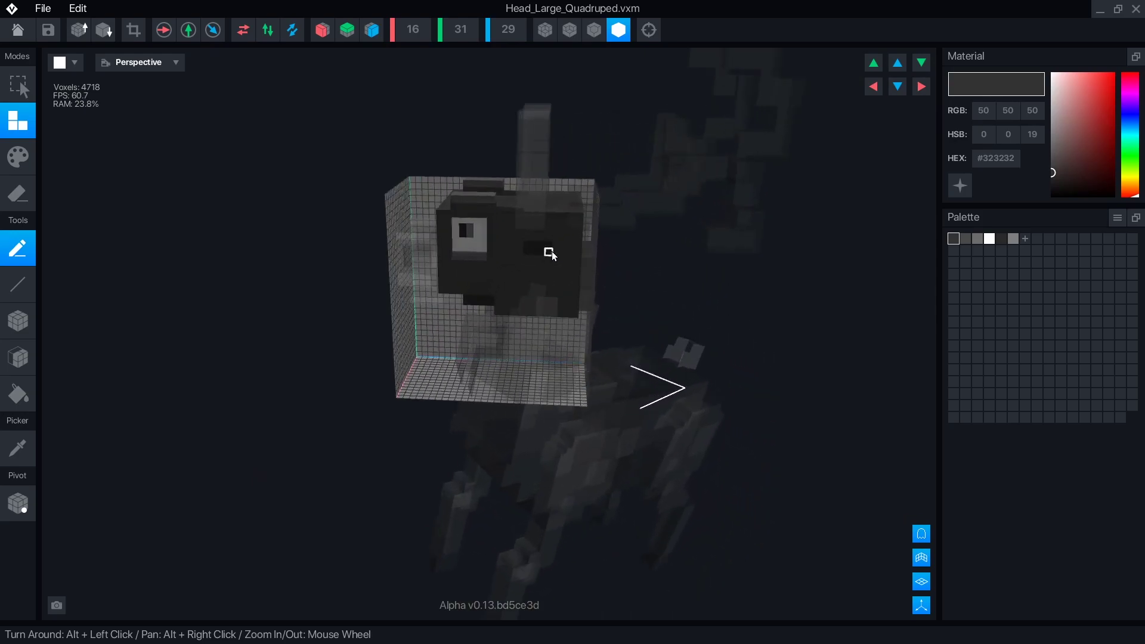
{"action": "left_click", "coordinate": [921, 534]}
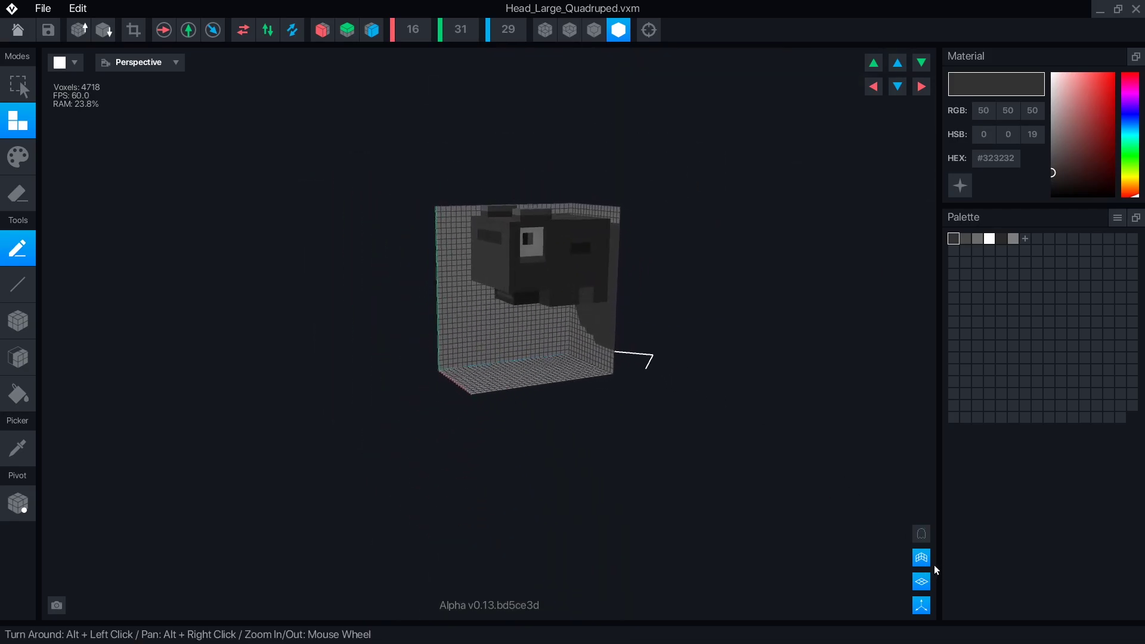
{"action": "left_click", "coordinate": [923, 535]}
{"action": "left_click", "coordinate": [923, 536]}
{"action": "left_click", "coordinate": [923, 537]}
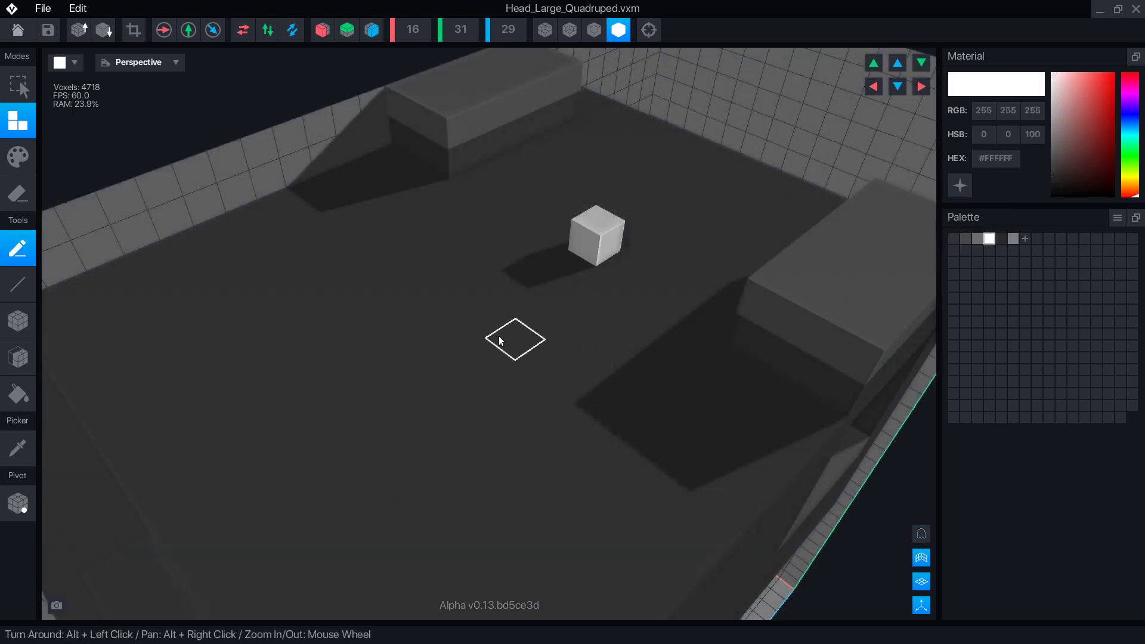
Step: Place separate white (#FFFFFF) voxels on the dark flat surface of the head model
{"action": "left_click", "coordinate": [515, 339]}
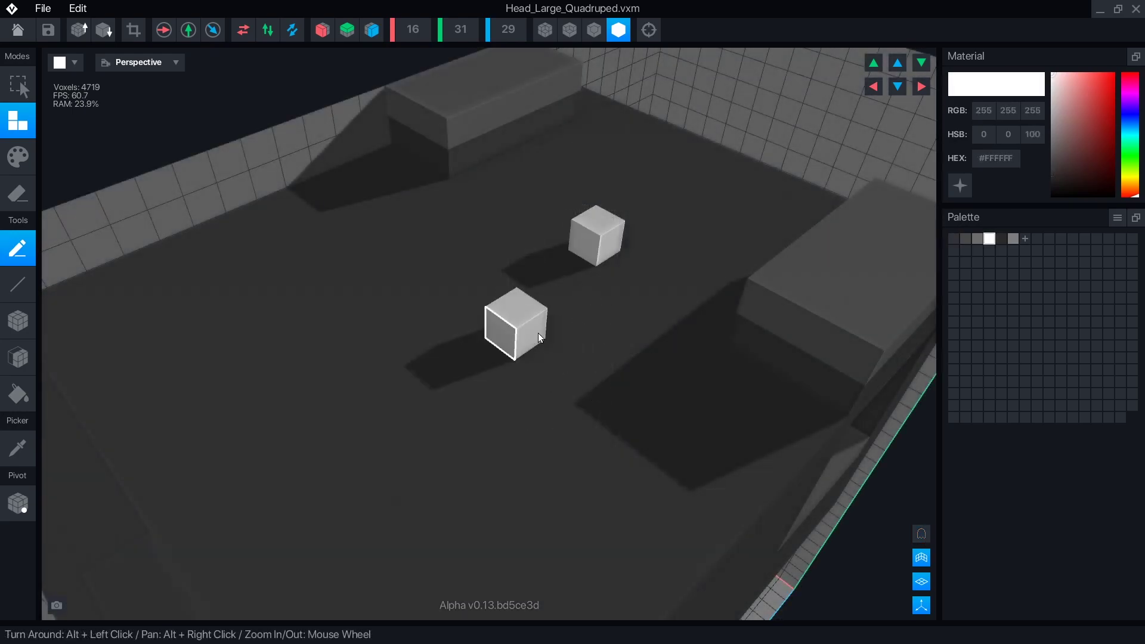
{"action": "left_click", "coordinate": [437, 259]}
{"action": "left_click", "coordinate": [352, 364]}
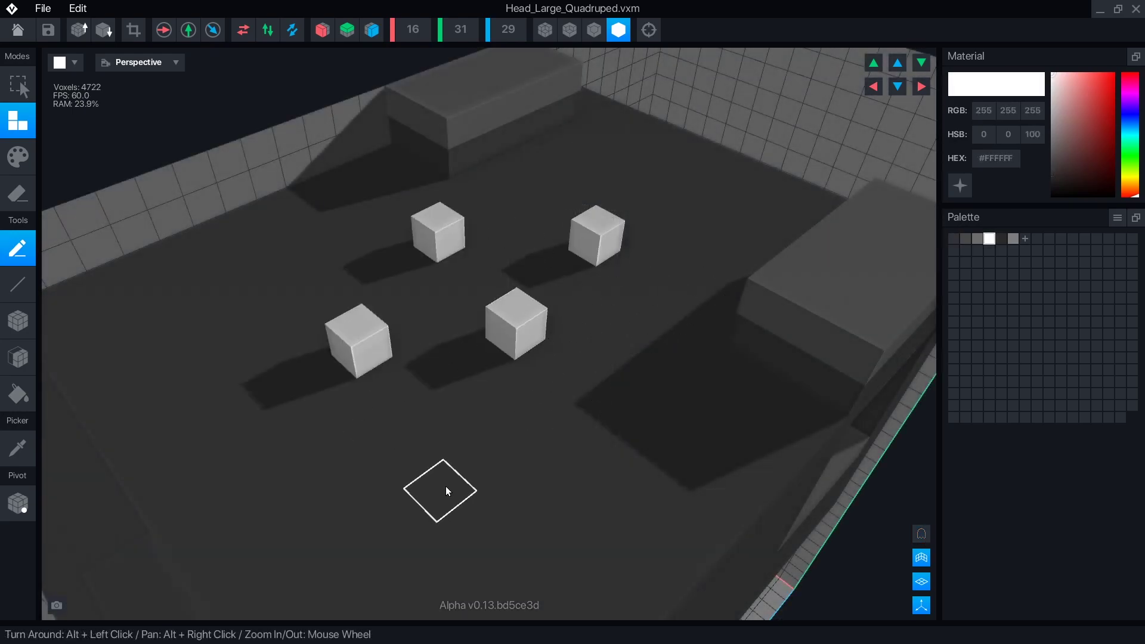
Step: Place one more white voxel on the head model's dark flat surface
{"action": "left_click", "coordinate": [446, 486]}
{"action": "left_click_drag", "start_coordinate": [700, 530], "coordinate": [690, 472], "text": "alt"}
{"action": "scroll", "coordinate": [690, 471], "scroll_direction": "down", "scroll_amount": 5}
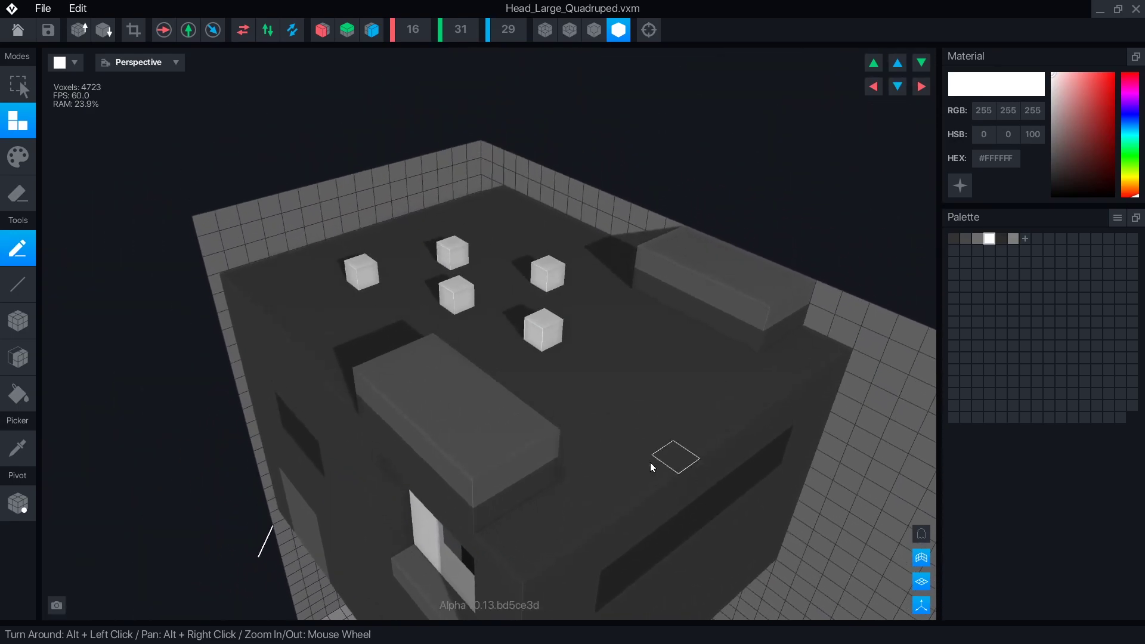
Step: Undo all the white voxel placements on the head model
{"action": "key", "text": "ctrl+z"}
{"action": "key", "text": "ctrl+z"}
{"action": "key", "text": "ctrl+z"}
{"action": "key", "text": "ctrl+z"}
{"action": "key", "text": "ctrl+z"}
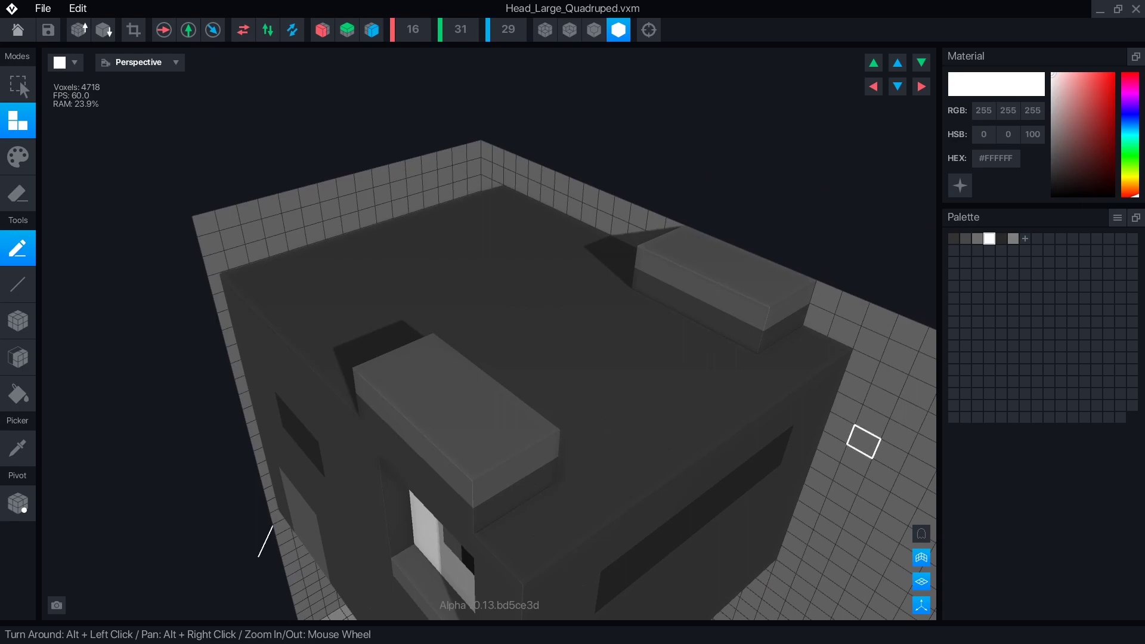
{"action": "scroll", "coordinate": [584, 431], "scroll_direction": "down", "scroll_amount": 8}
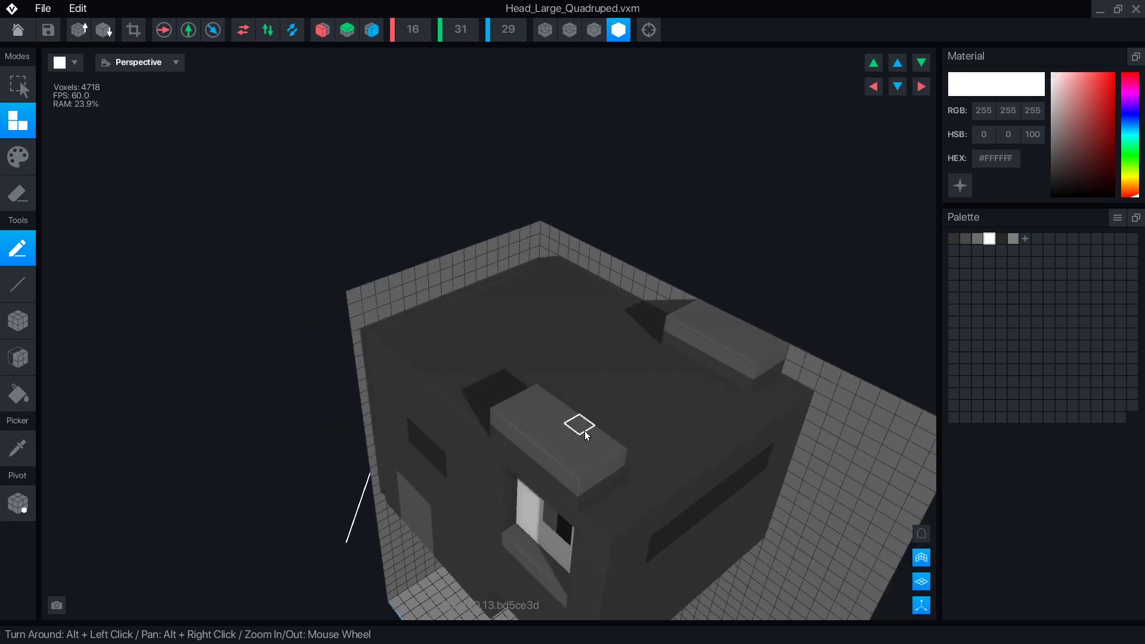
{"action": "left_click_drag", "start_coordinate": [558, 480], "coordinate": [568, 488], "text": "alt"}
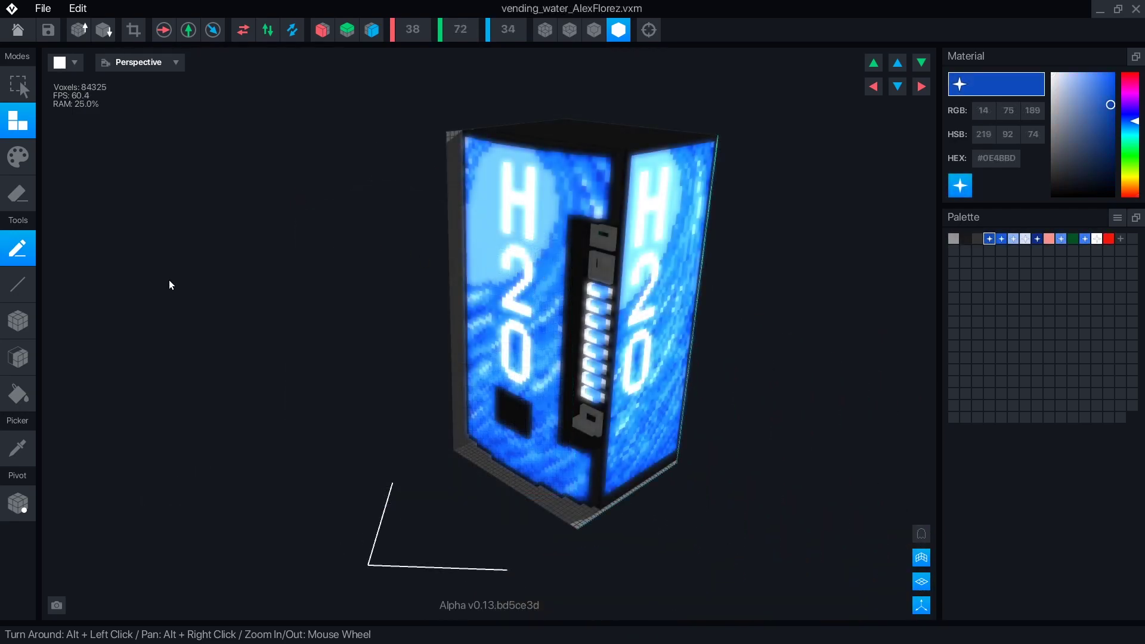
Step: Show the vending machine model in the two-view layout, and switch to the four-view layout
{"action": "left_click", "coordinate": [63, 66]}
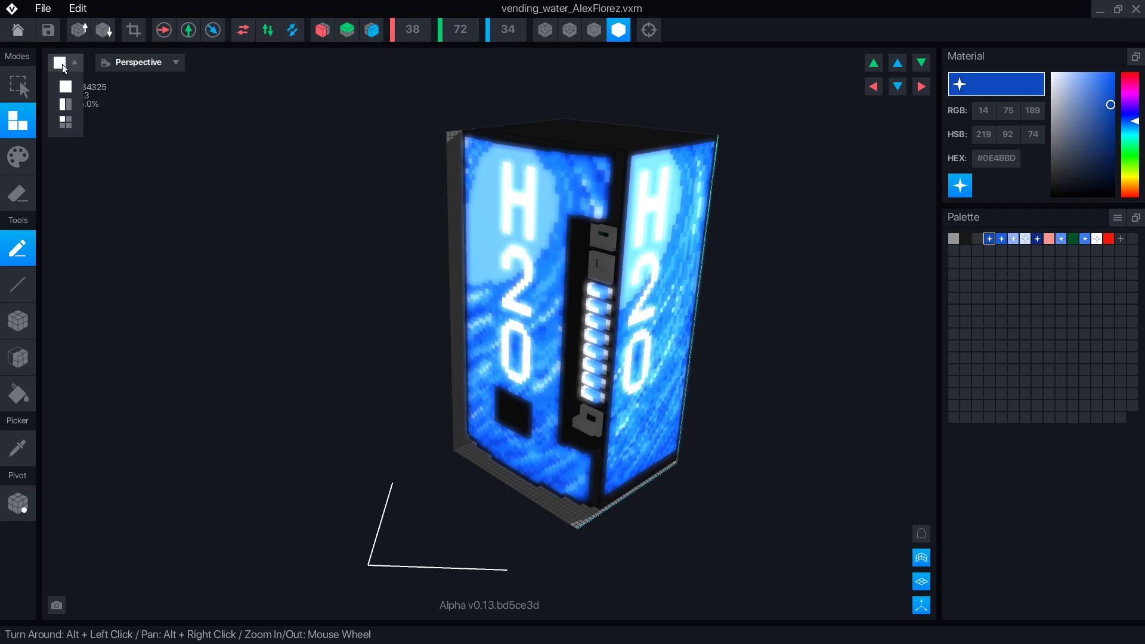
{"action": "left_click", "coordinate": [62, 107]}
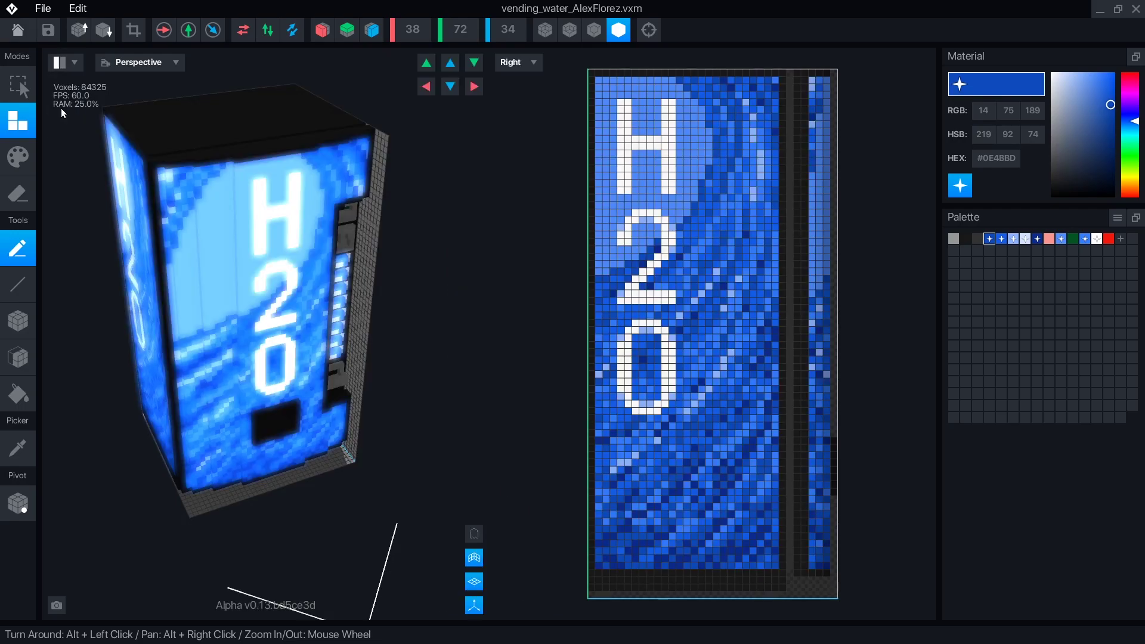
{"action": "left_click", "coordinate": [63, 67]}
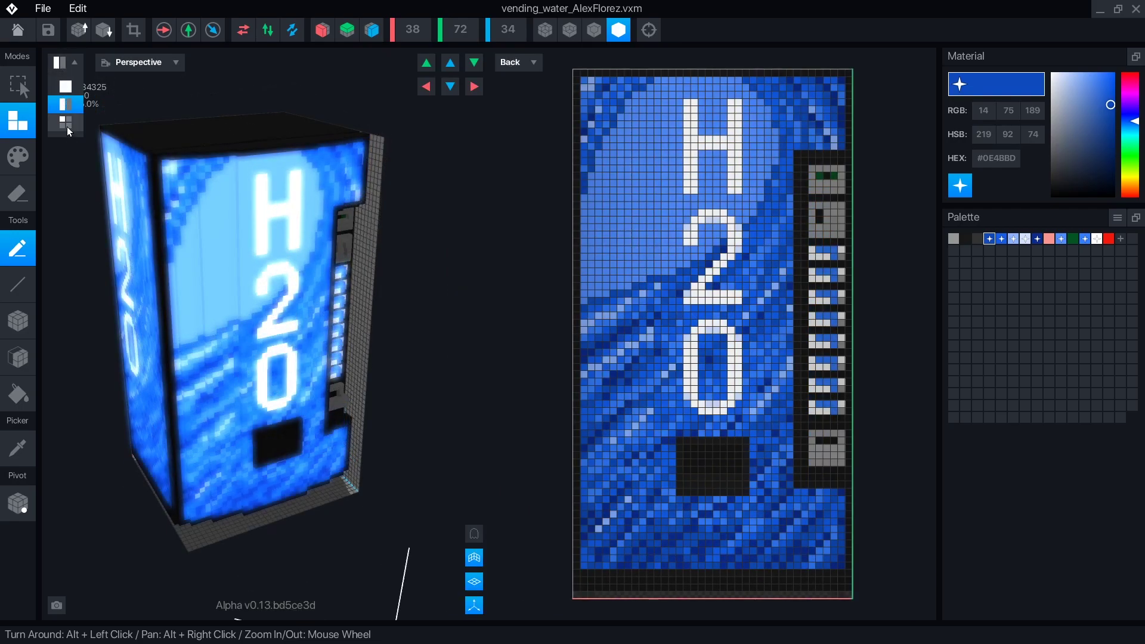
{"action": "left_click", "coordinate": [67, 127]}
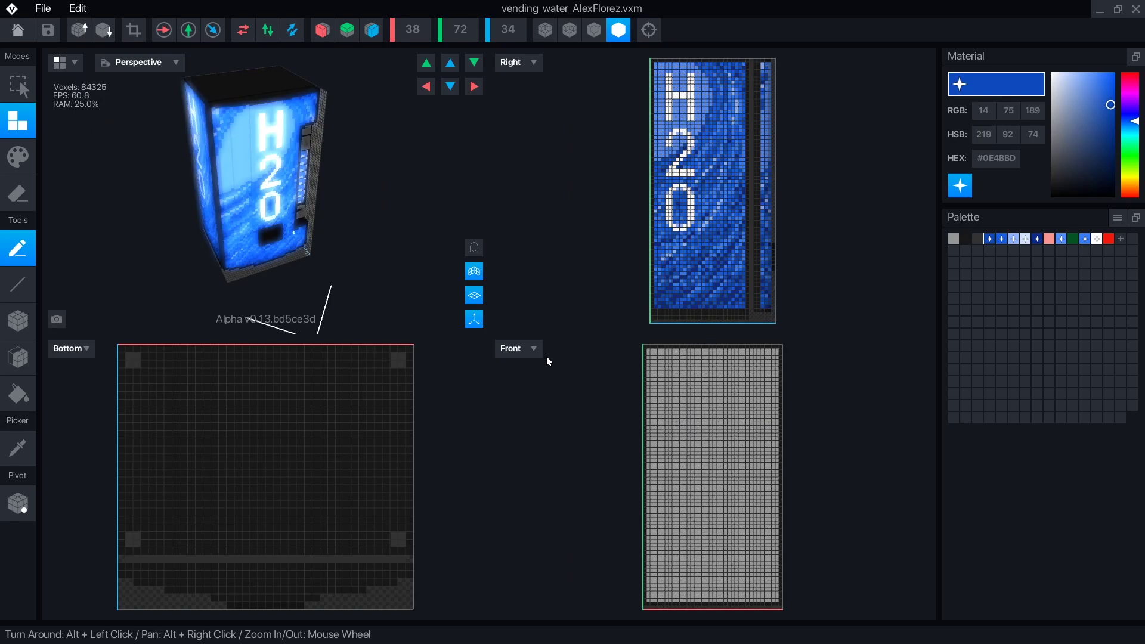
Step: Change the four-view layout's Front view to Left and its Bottom view to Back, and fit the model in the views
{"action": "left_click", "coordinate": [523, 352]}
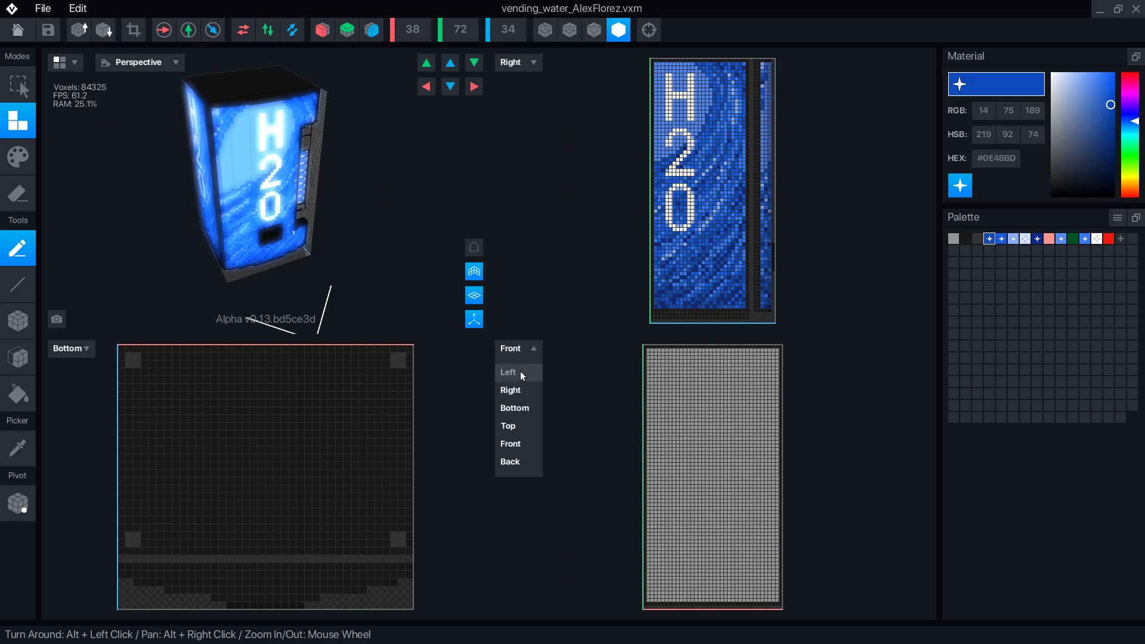
{"action": "left_click", "coordinate": [516, 372]}
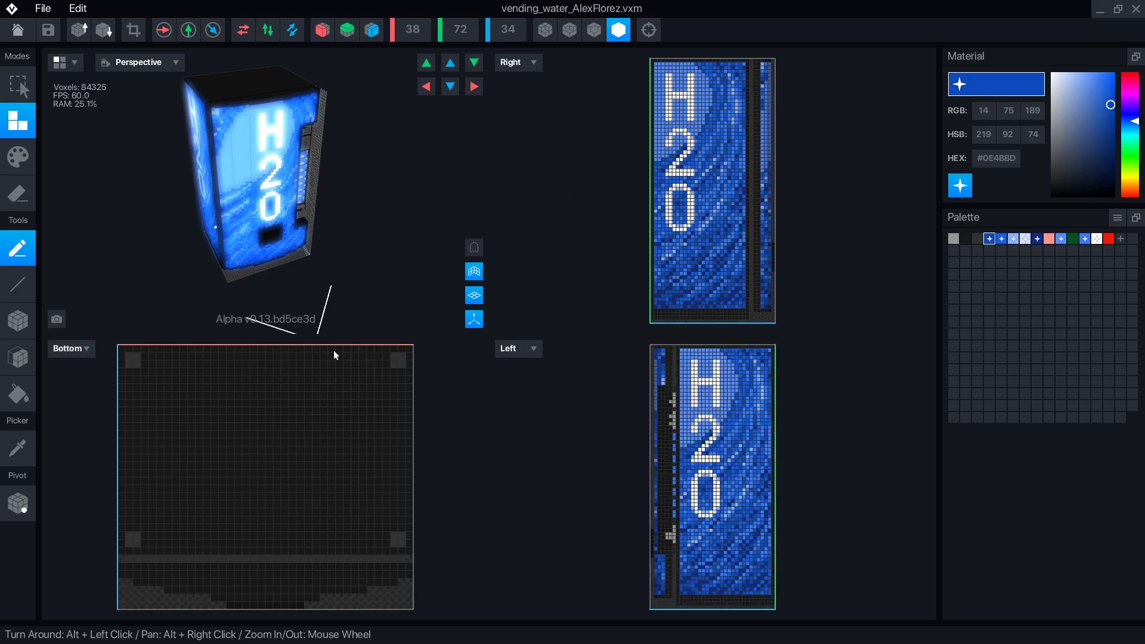
{"action": "left_click", "coordinate": [70, 347]}
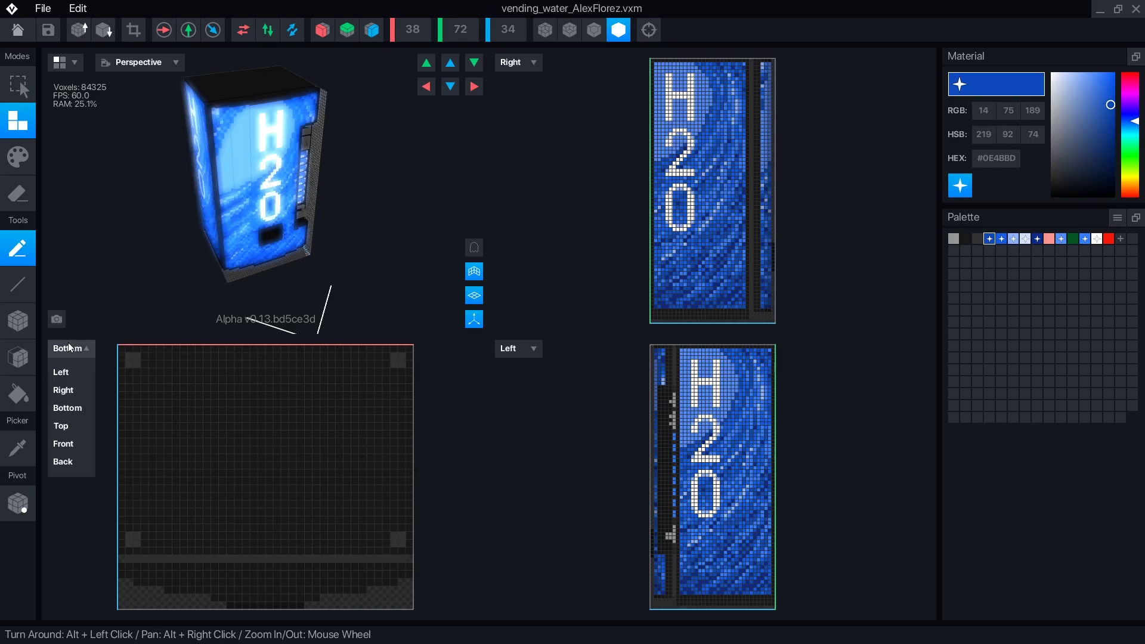
{"action": "left_click", "coordinate": [85, 447]}
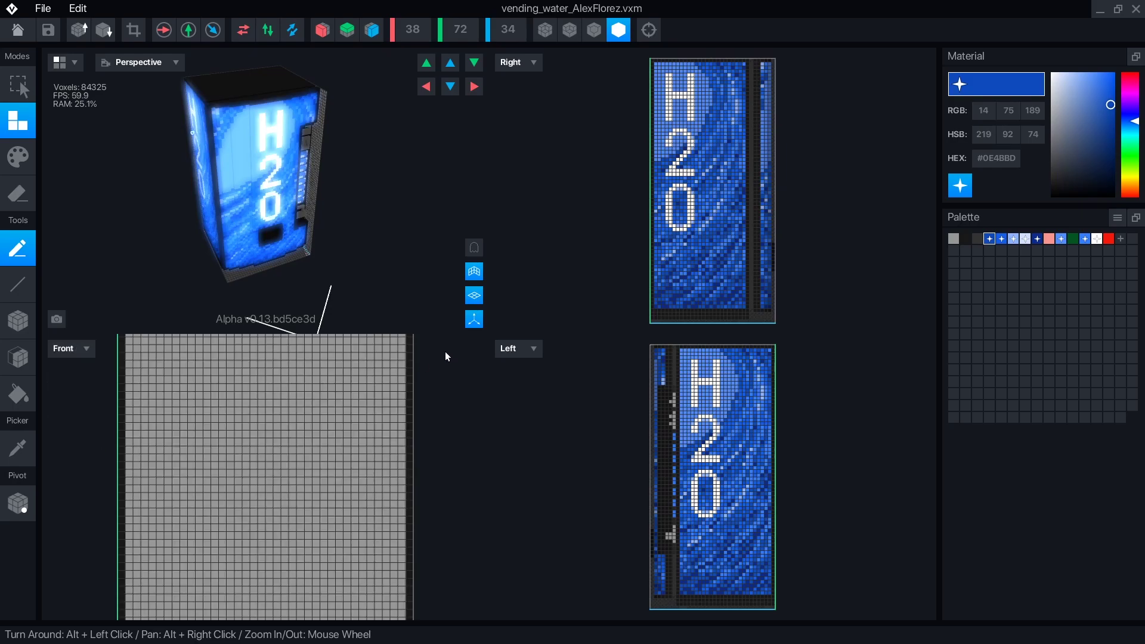
{"action": "left_click", "coordinate": [81, 353]}
{"action": "left_click", "coordinate": [88, 464]}
{"action": "scroll", "coordinate": [306, 438], "scroll_direction": "down", "scroll_amount": 5}
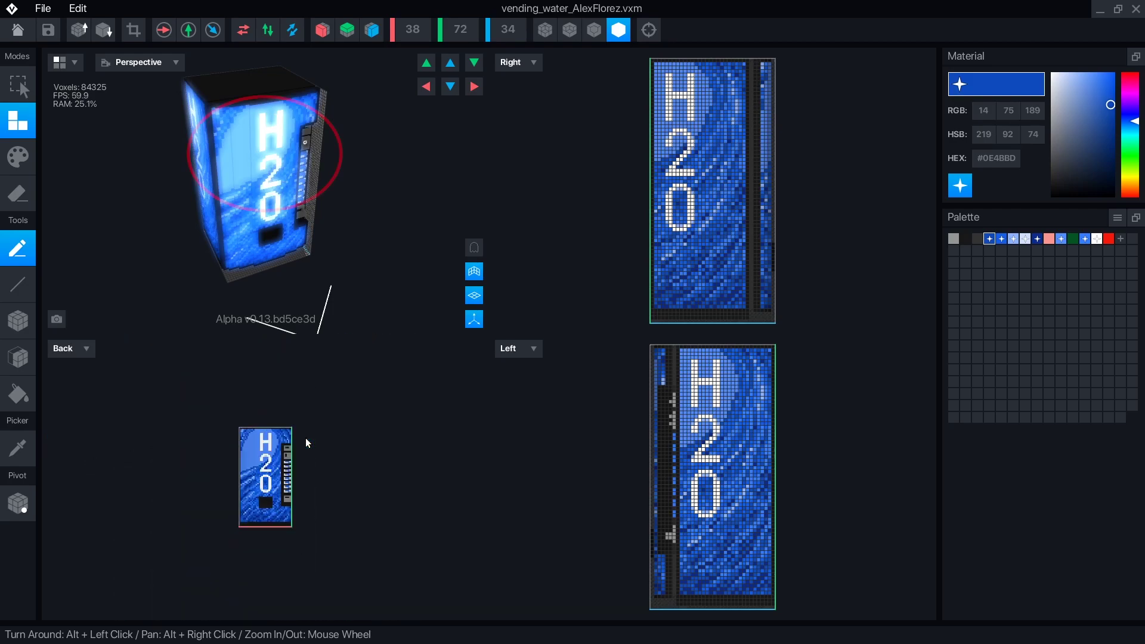
{"action": "scroll", "coordinate": [256, 483], "scroll_direction": "up", "scroll_amount": 3}
{"action": "scroll", "coordinate": [729, 450], "scroll_direction": "down", "scroll_amount": 4}
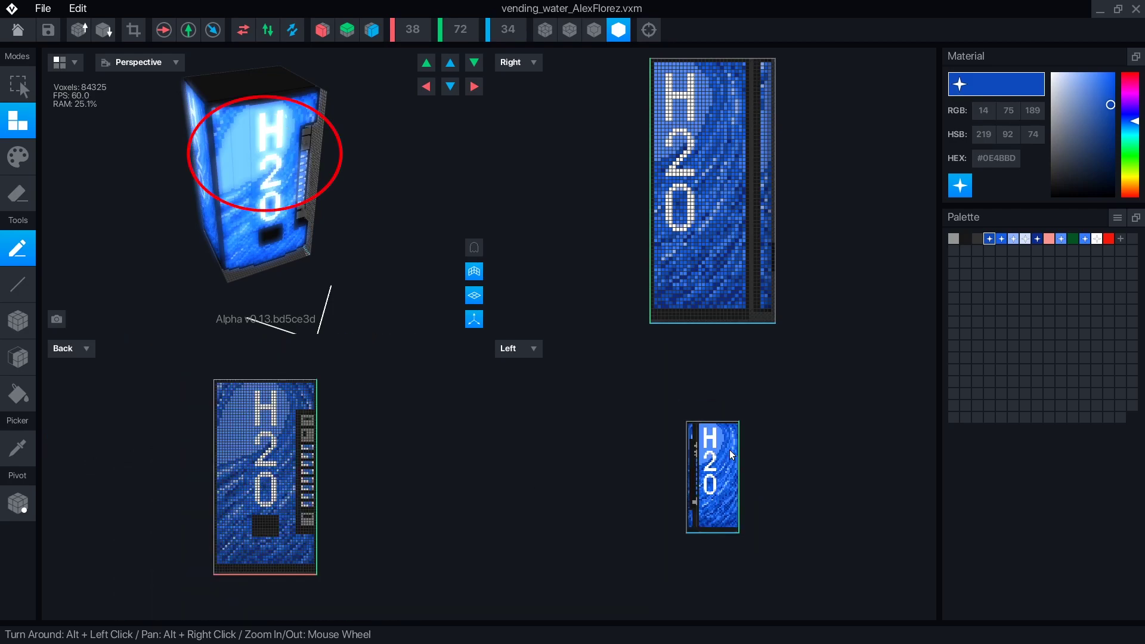
{"action": "scroll", "coordinate": [733, 455], "scroll_direction": "up", "scroll_amount": 2}
{"action": "scroll", "coordinate": [725, 158], "scroll_direction": "up", "scroll_amount": 4}
{"action": "right_click_drag", "start_coordinate": [723, 157], "coordinate": [606, 280], "text": "alt"}
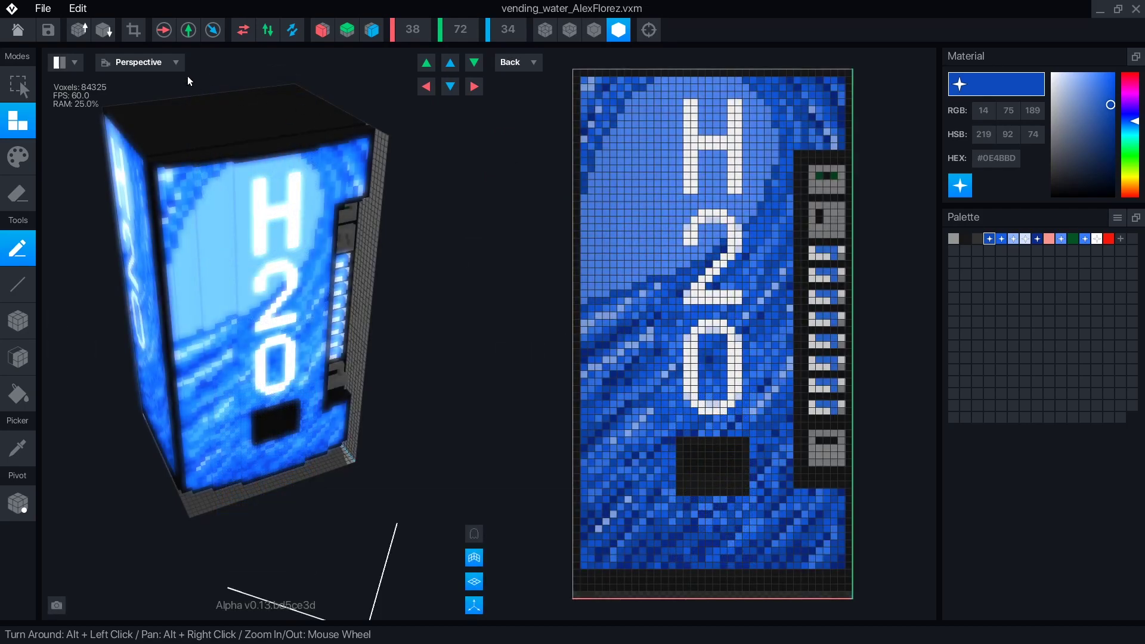
Step: Switch the vending machine's 3D view to Orthographic projection and inspect the model from another angle
{"action": "left_click", "coordinate": [166, 63]}
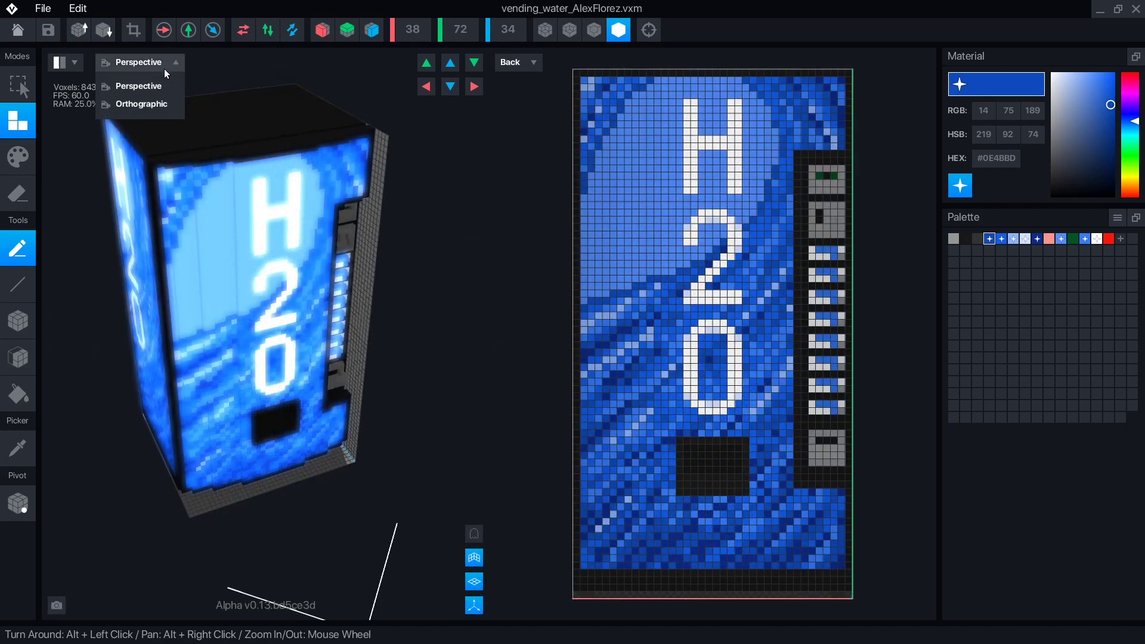
{"action": "left_click", "coordinate": [134, 102]}
{"action": "left_click_drag", "start_coordinate": [406, 287], "coordinate": [278, 251], "text": "alt"}
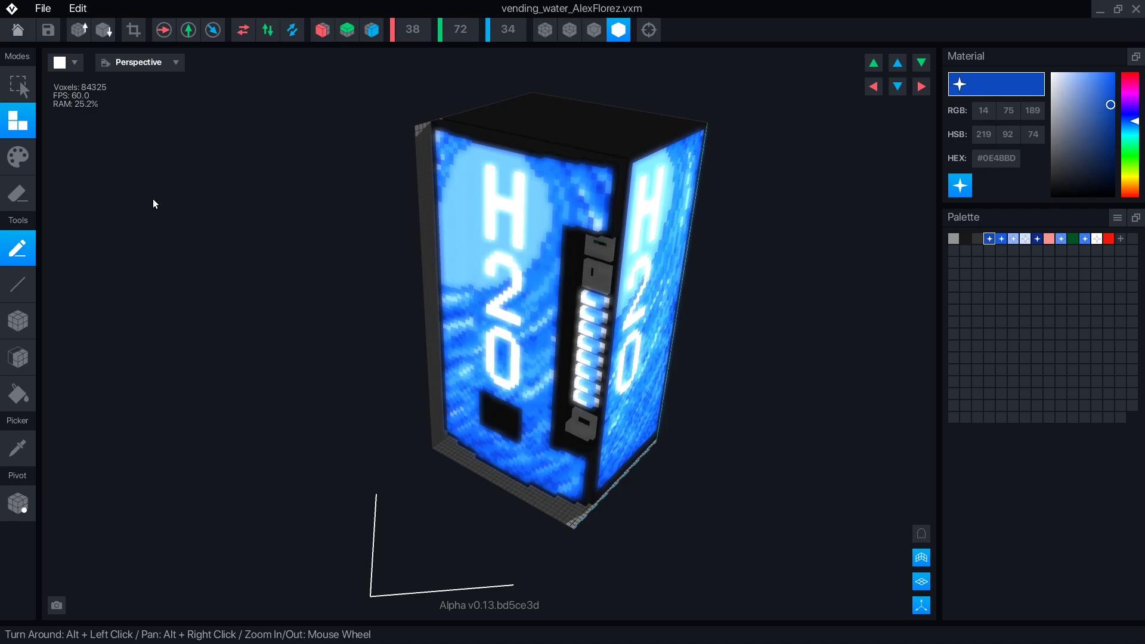
Step: In Select Mode, box-select the upper part of the vending machine's front around the letter H
{"action": "left_click", "coordinate": [29, 77]}
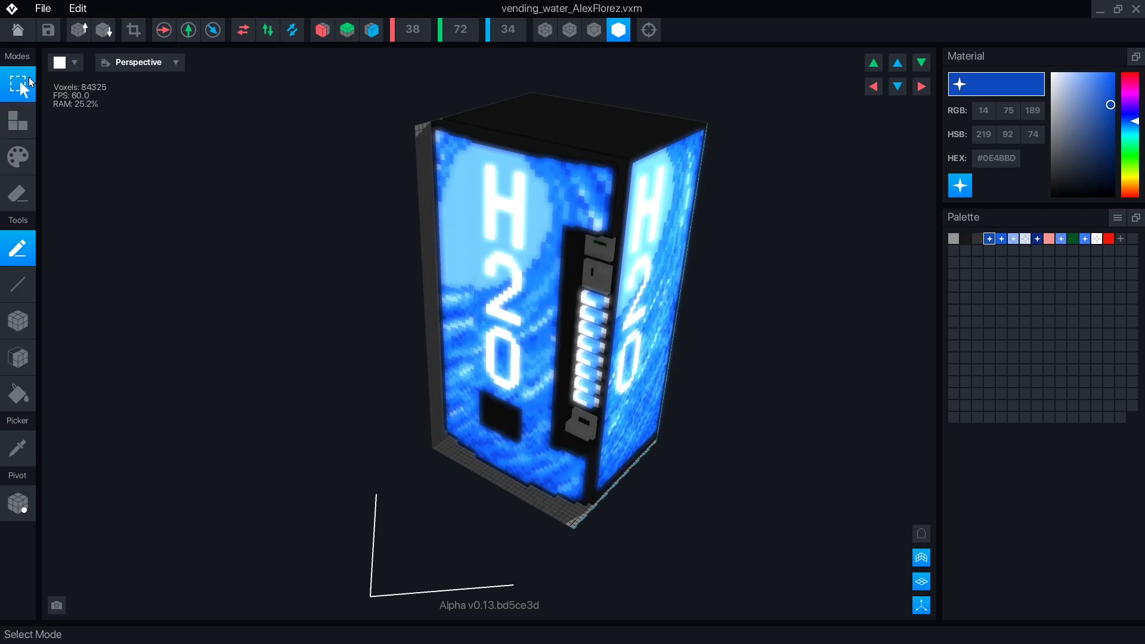
{"action": "left_click", "coordinate": [21, 322]}
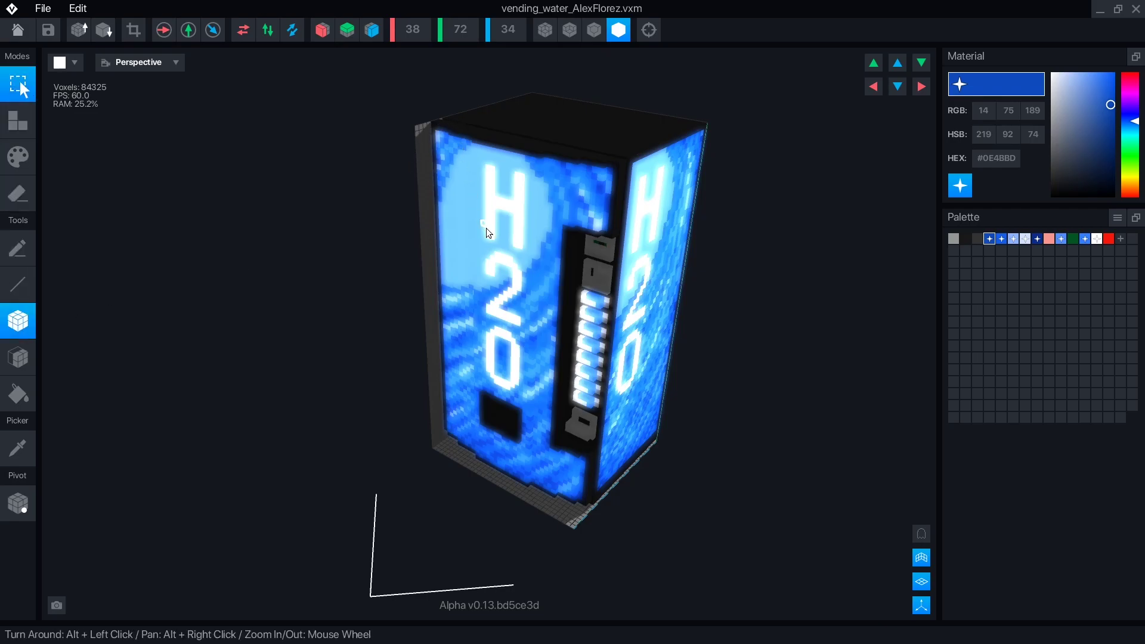
{"action": "left_click_drag", "start_coordinate": [486, 228], "coordinate": [532, 285]}
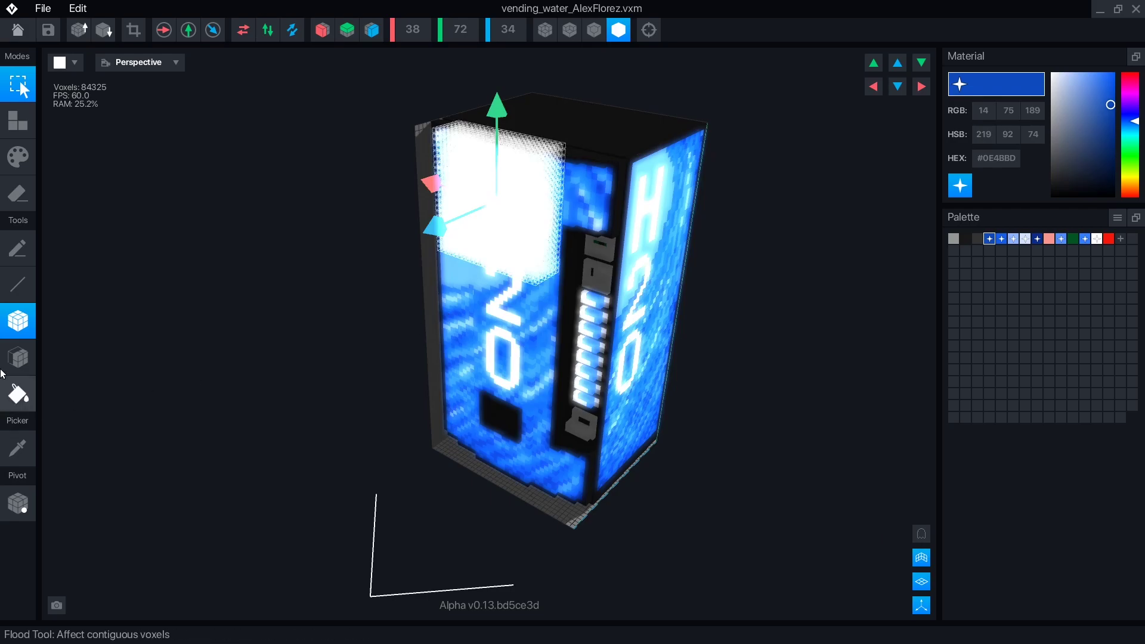
{"action": "left_click_drag", "start_coordinate": [388, 358], "coordinate": [536, 216], "text": "alt"}
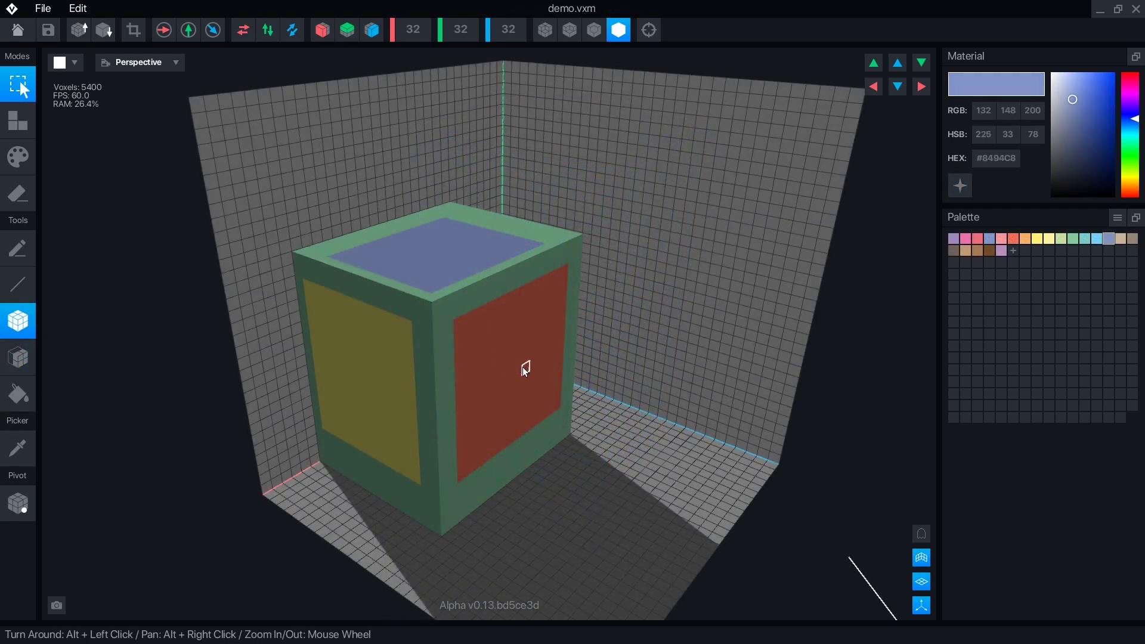
Step: Box-select the near upper corner of the demo cube and move it up and outward along the blue axis
{"action": "left_click_drag", "start_coordinate": [522, 367], "coordinate": [357, 276]}
{"action": "left_click_drag", "start_coordinate": [442, 246], "coordinate": [507, 57]}
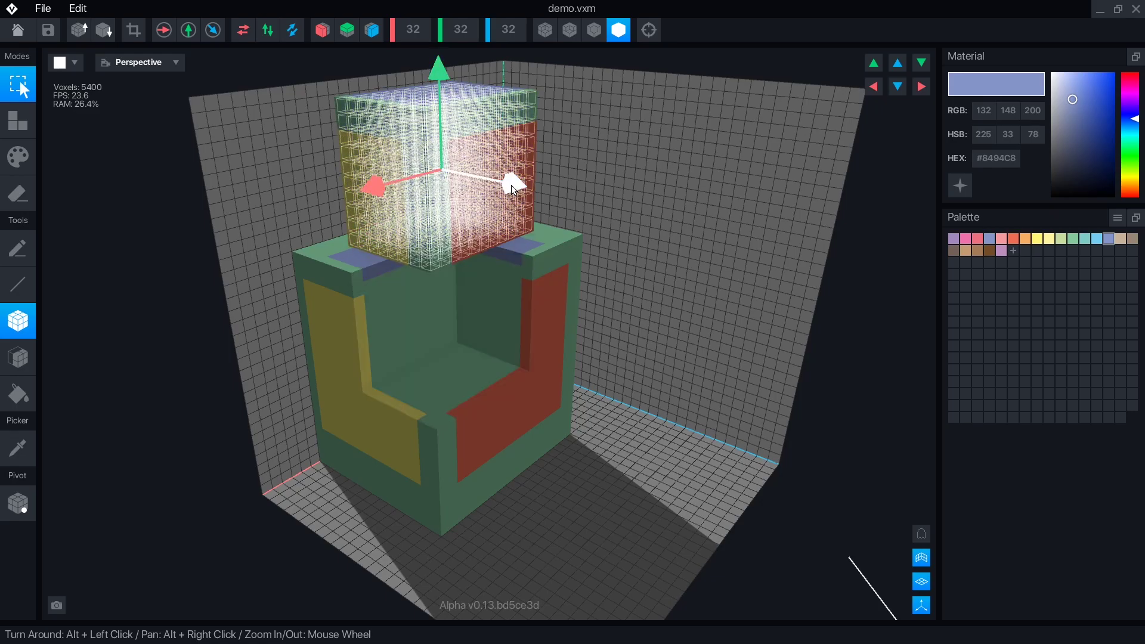
{"action": "left_click_drag", "start_coordinate": [514, 189], "coordinate": [711, 249]}
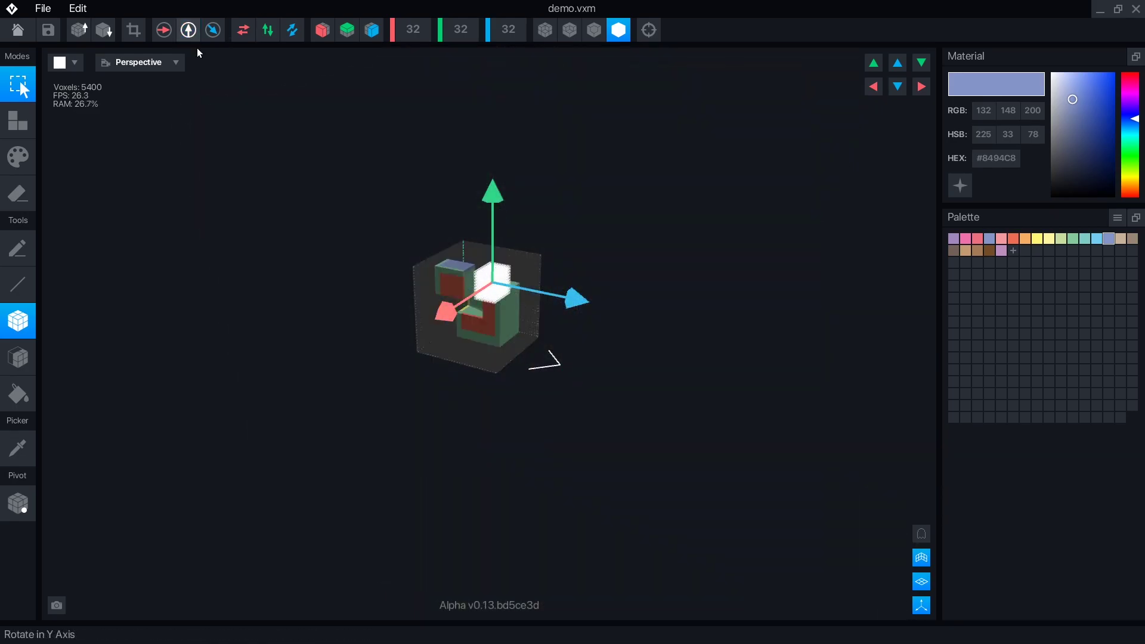
Step: Try another shift of the selected corner block, undo it, and clear the selection
{"action": "mouse_move", "coordinate": [506, 259]}
{"action": "left_mouse_down", "text": "alt"}
{"action": "mouse_move", "coordinate": [572, 263]}
{"action": "mouse_move", "coordinate": [510, 260]}
{"action": "left_mouse_up", "text": "alt"}
{"action": "left_click_drag", "start_coordinate": [477, 294], "coordinate": [531, 305]}
{"action": "key", "text": "ctrl+z"}
{"action": "scroll", "coordinate": [531, 305], "scroll_direction": "up", "scroll_amount": 3}
{"action": "scroll", "coordinate": [531, 305], "scroll_direction": "up", "scroll_amount": 4}
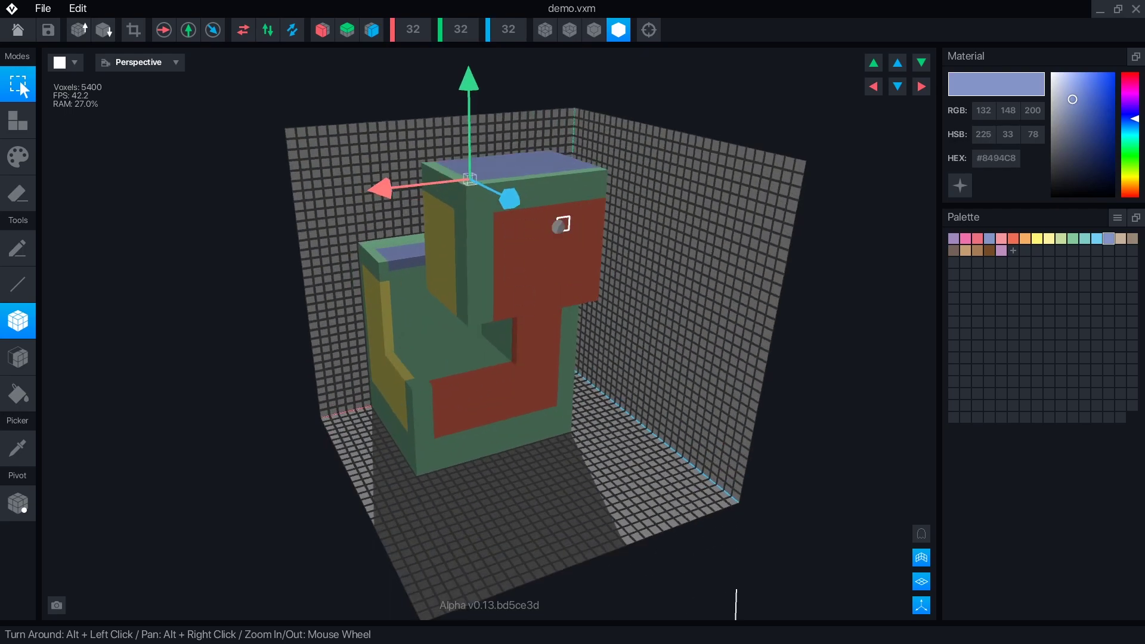
{"action": "left_click_drag", "start_coordinate": [560, 221], "coordinate": [518, 137], "text": "alt"}
{"action": "key", "text": "Escape"}
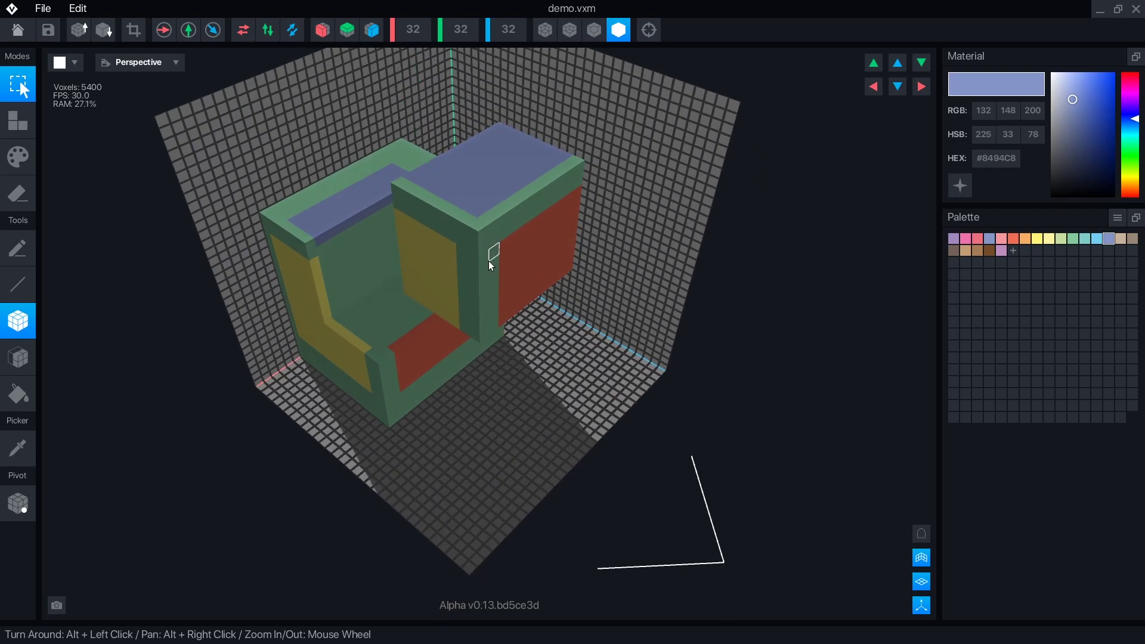
Step: Cut the displaced corner block out of the model and rotate the remaining voxels around the Y axis
{"action": "left_click", "coordinate": [484, 337]}
{"action": "left_click", "coordinate": [87, 14]}
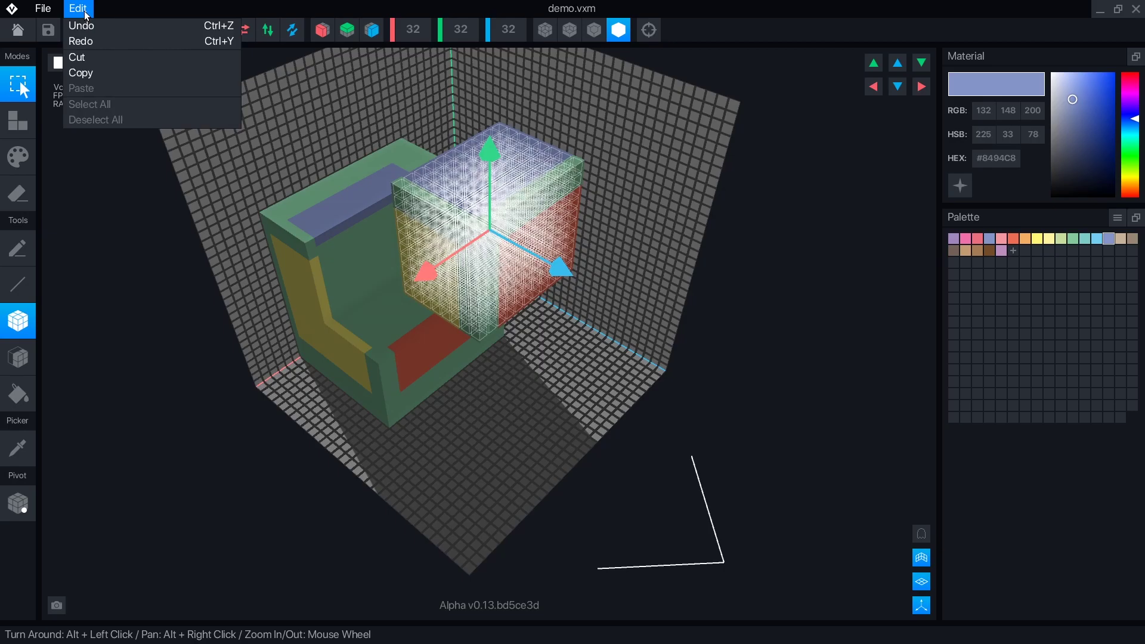
{"action": "left_click", "coordinate": [85, 58]}
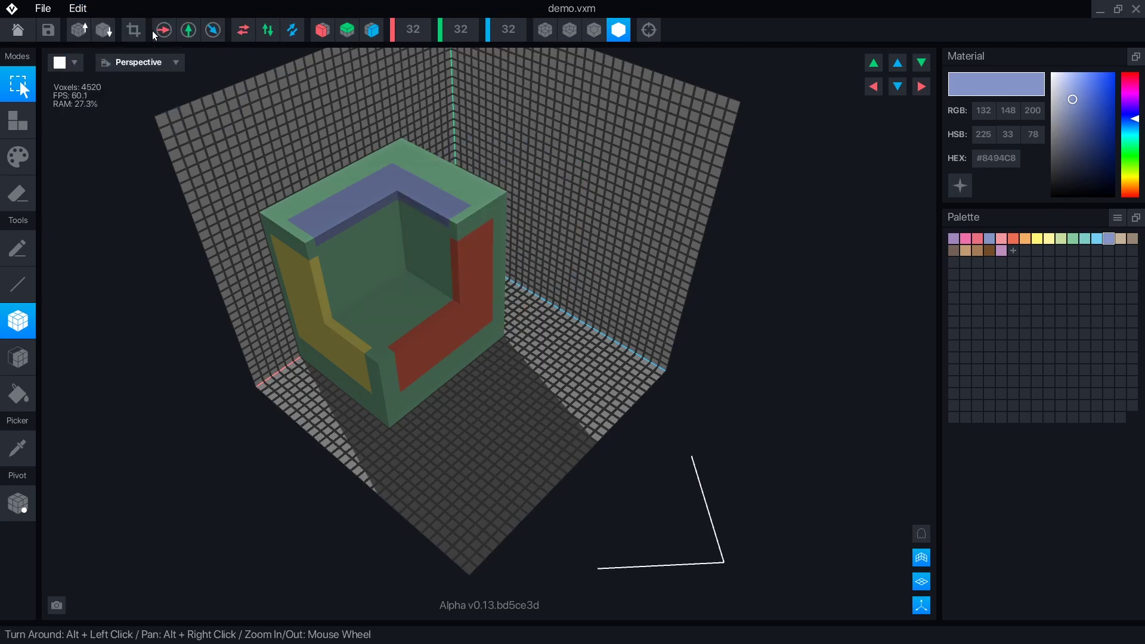
{"action": "left_click", "coordinate": [189, 30]}
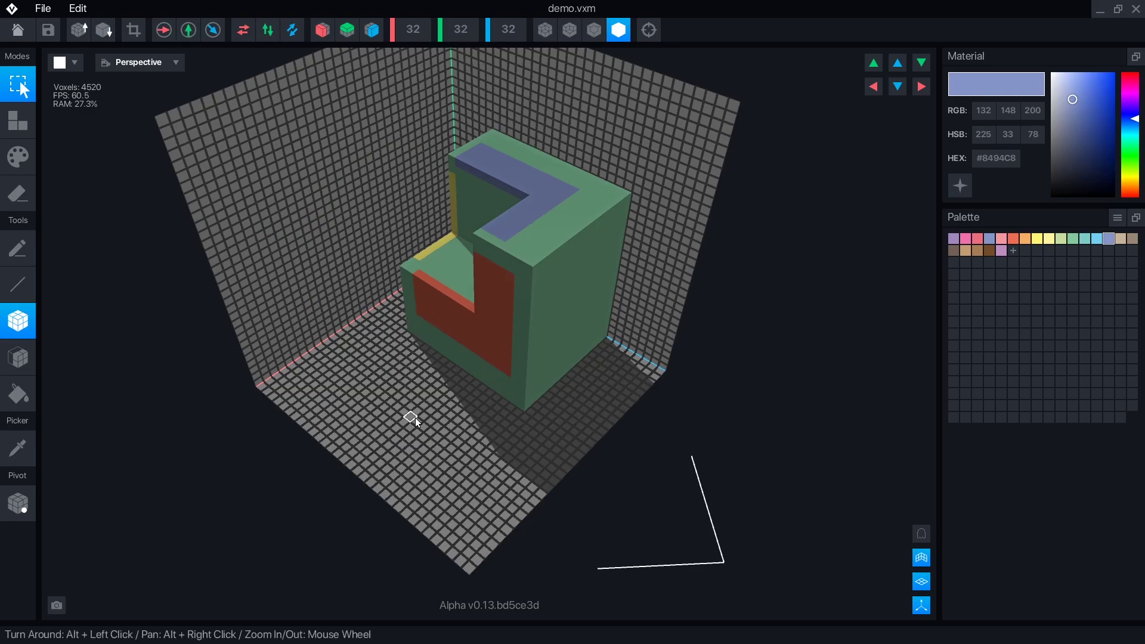
{"action": "left_click_drag", "start_coordinate": [532, 273], "coordinate": [566, 236], "text": "alt"}
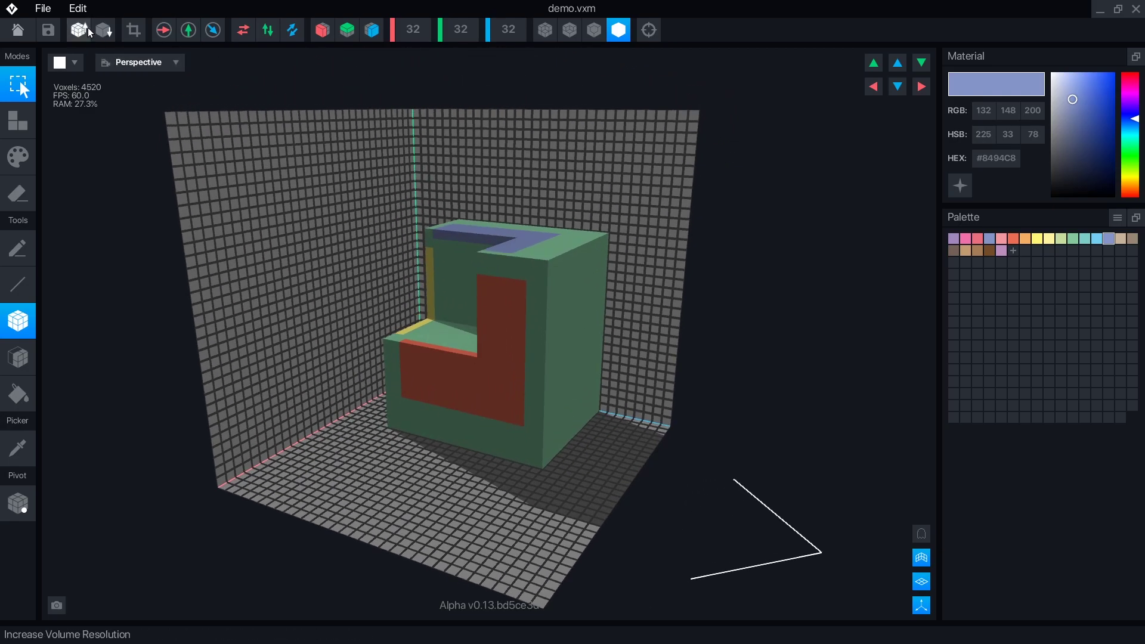
Step: Paste the cut block above the rotated model and drop it in place
{"action": "left_click", "coordinate": [78, 9]}
{"action": "left_click", "coordinate": [105, 89]}
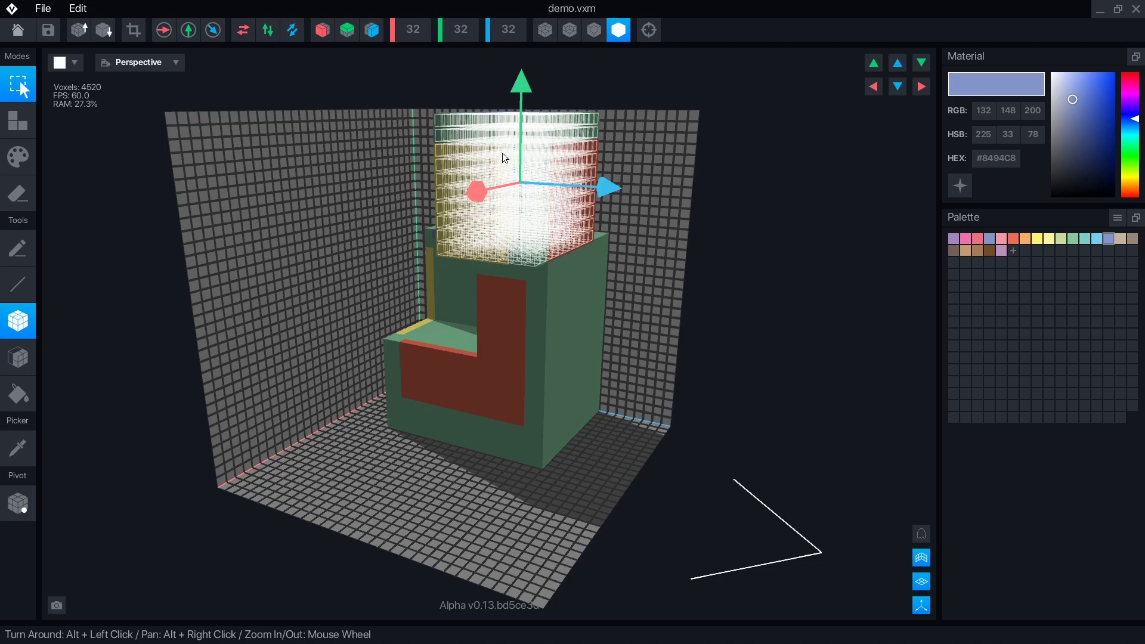
{"action": "mouse_move", "coordinate": [502, 153]}
{"action": "left_mouse_down", "text": "alt"}
{"action": "mouse_move", "coordinate": [451, 150]}
{"action": "mouse_move", "coordinate": [596, 194]}
{"action": "mouse_move", "coordinate": [495, 172]}
{"action": "left_mouse_up", "text": "alt"}
{"action": "left_click", "coordinate": [577, 411]}
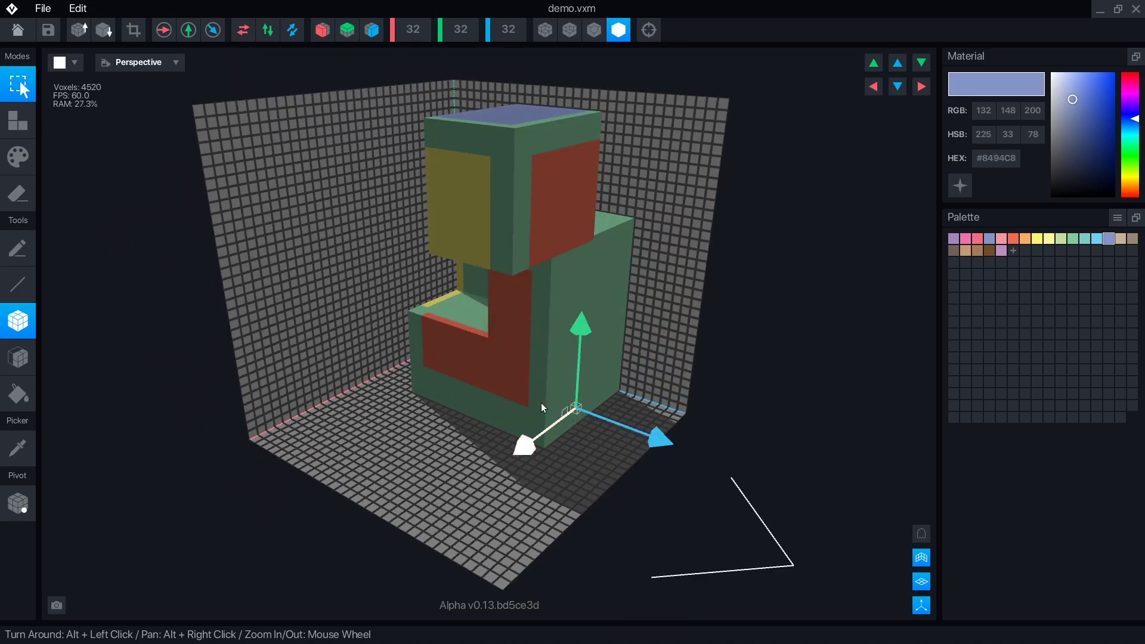
{"action": "mouse_move", "coordinate": [456, 394]}
{"action": "left_mouse_down", "text": "alt"}
{"action": "mouse_move", "coordinate": [471, 394]}
{"action": "mouse_move", "coordinate": [450, 396]}
{"action": "mouse_move", "coordinate": [461, 395]}
{"action": "left_mouse_up", "text": "alt"}
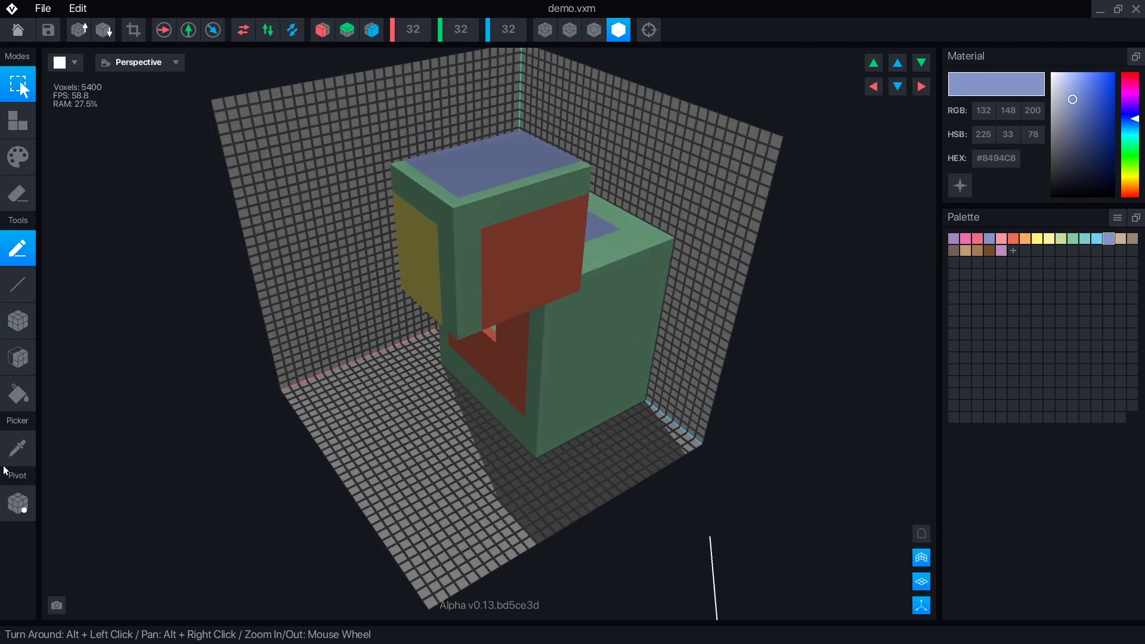
Step: Sample the yellow and the orange-red colours from the raised block's faces with the colour picker
{"action": "left_click", "coordinate": [16, 451]}
{"action": "left_click_drag", "start_coordinate": [514, 405], "coordinate": [521, 386], "text": "alt"}
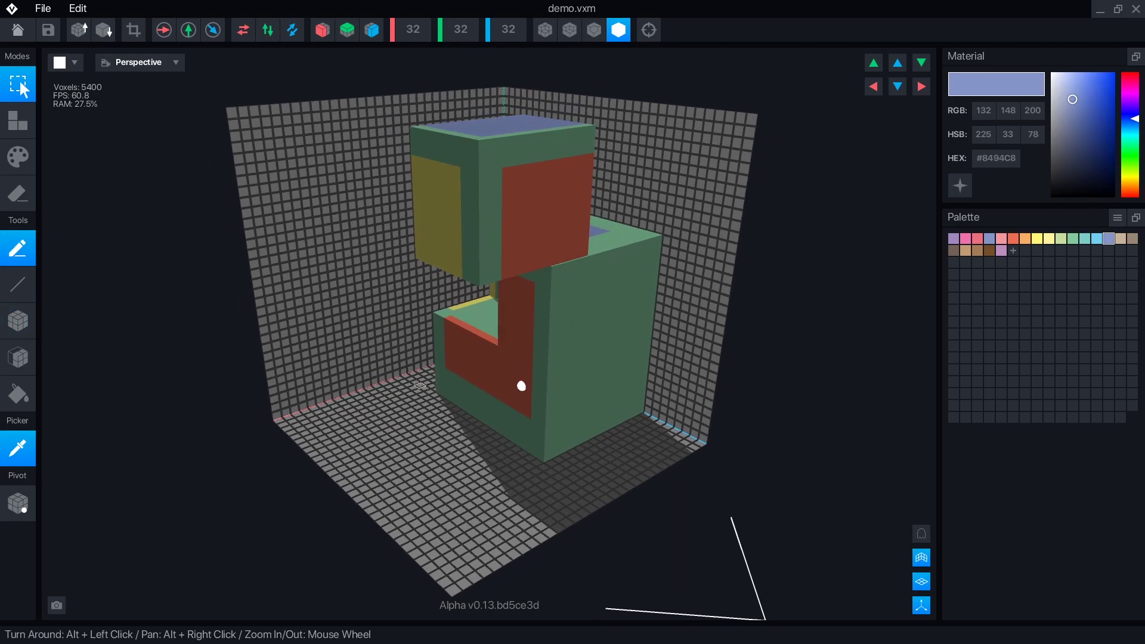
{"action": "left_click", "coordinate": [438, 211]}
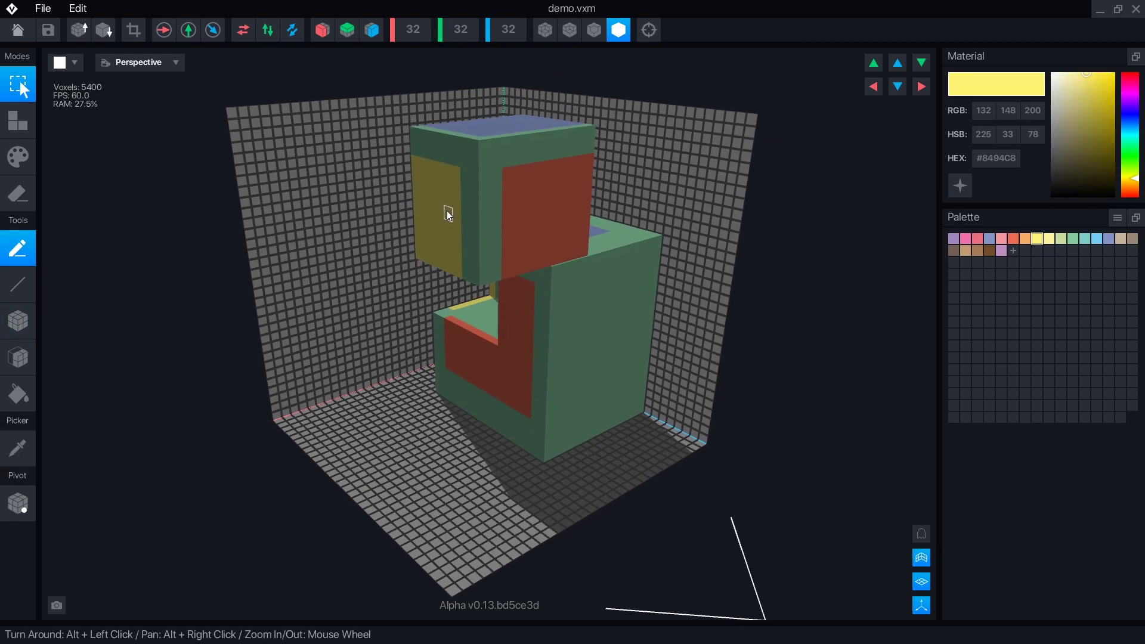
{"action": "left_click", "coordinate": [543, 213]}
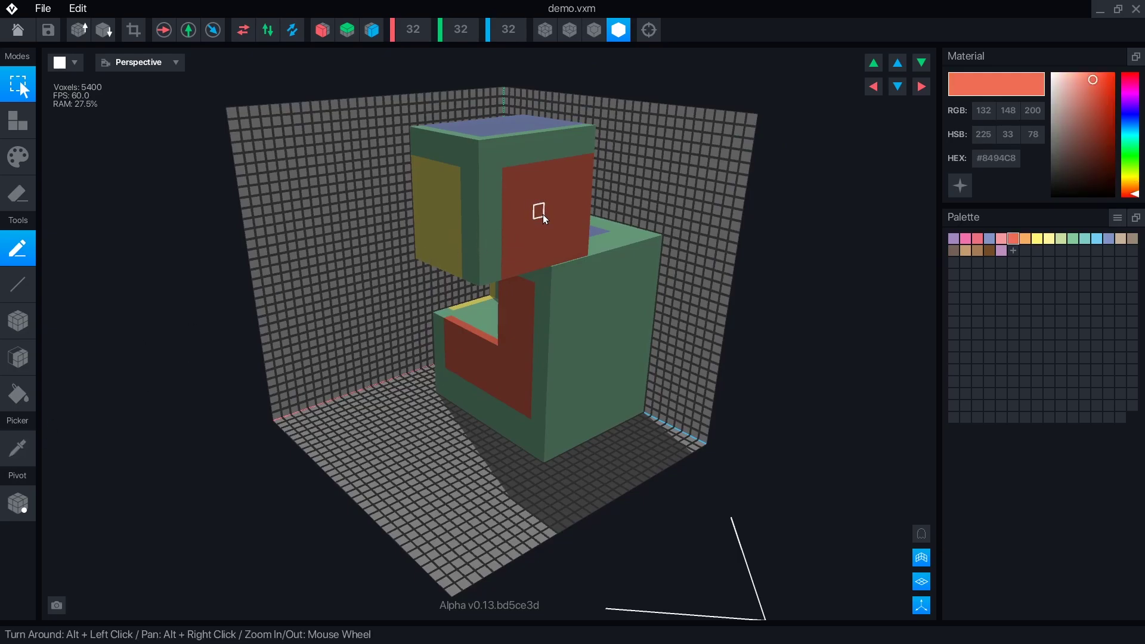
Step: Sample the green colour from the model's large side face with the colour picker and open the palette options
{"action": "left_click", "coordinate": [18, 448]}
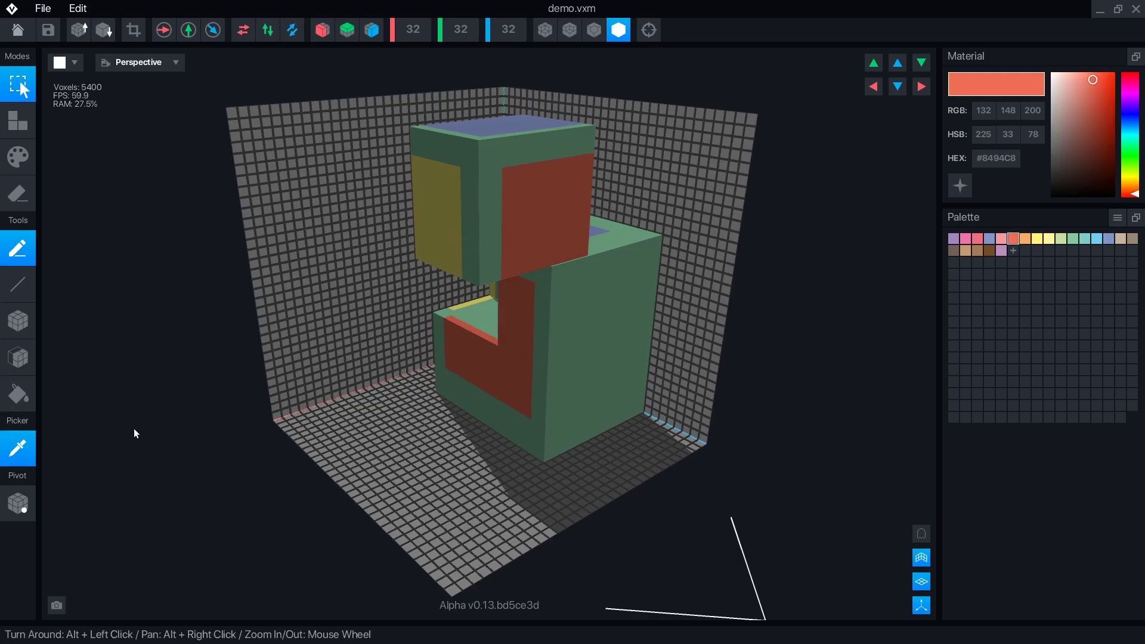
{"action": "left_click", "coordinate": [576, 339]}
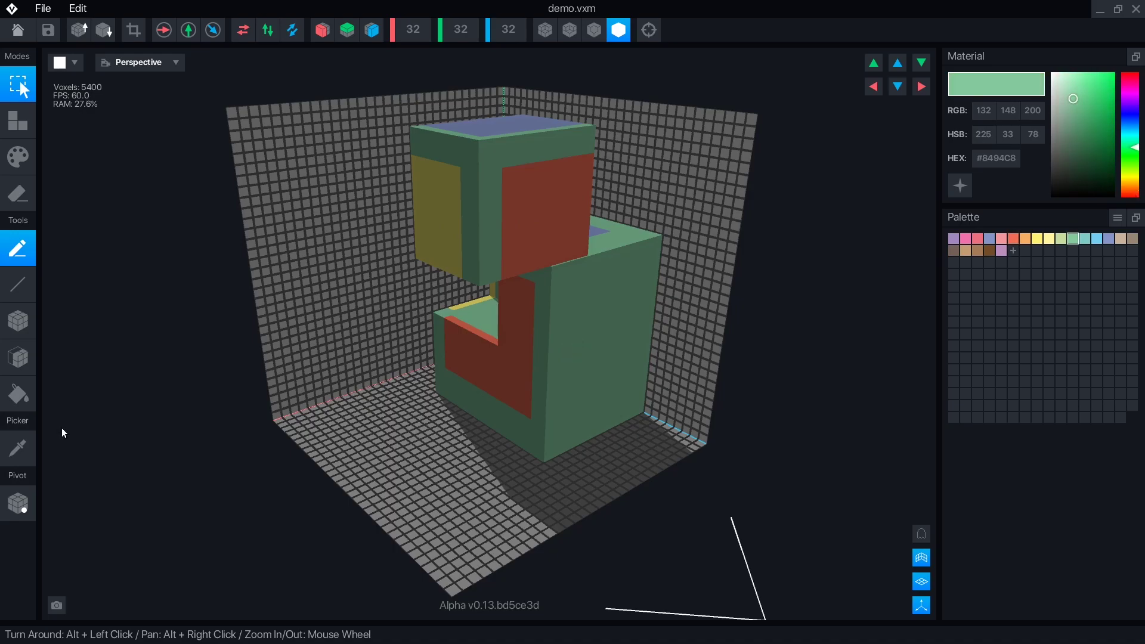
{"action": "left_click", "coordinate": [1117, 218]}
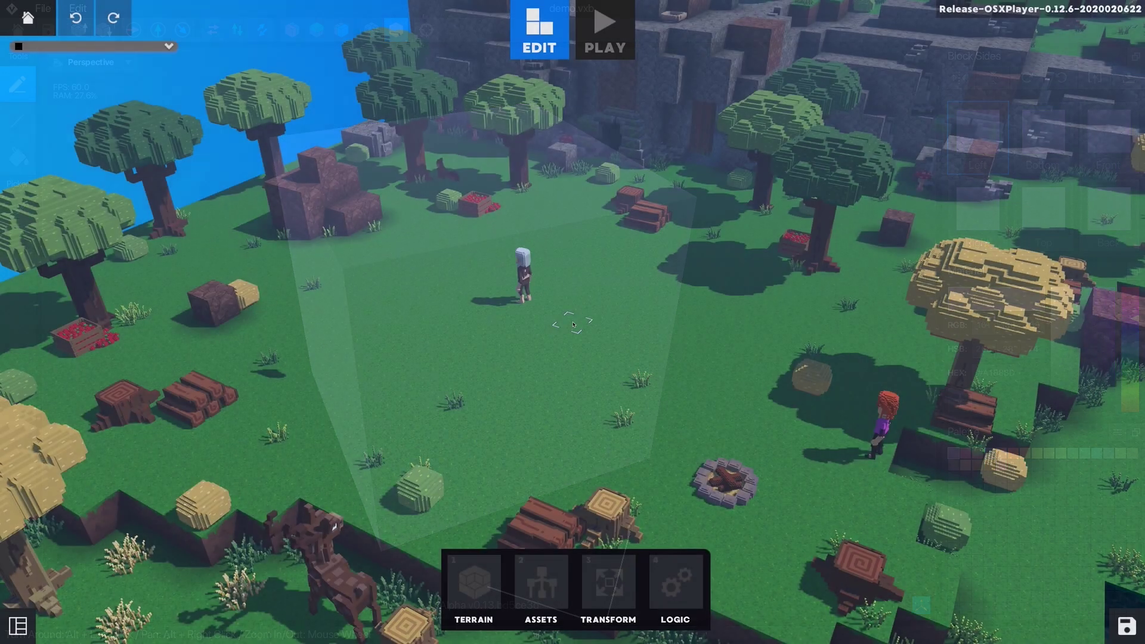
Step: Flip the block's Top side texture horizontally four times
{"action": "scroll", "coordinate": [569, 320], "scroll_direction": "down", "scroll_amount": 8}
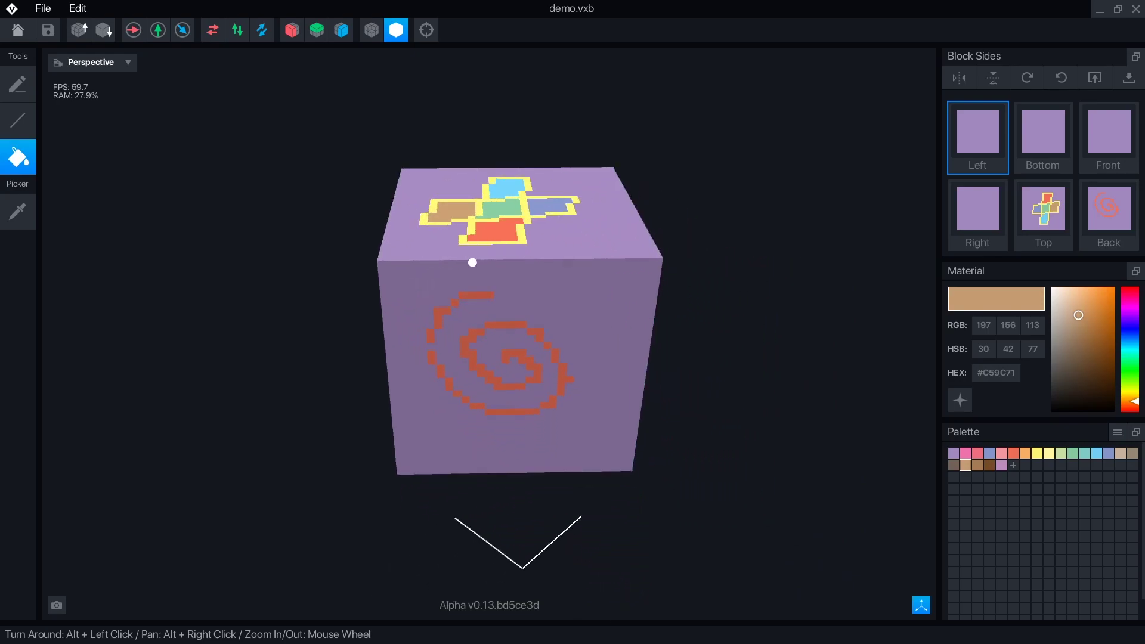
{"action": "left_click_drag", "start_coordinate": [472, 262], "coordinate": [478, 262], "text": "alt"}
{"action": "right_click_drag", "start_coordinate": [479, 262], "coordinate": [500, 263], "text": "alt"}
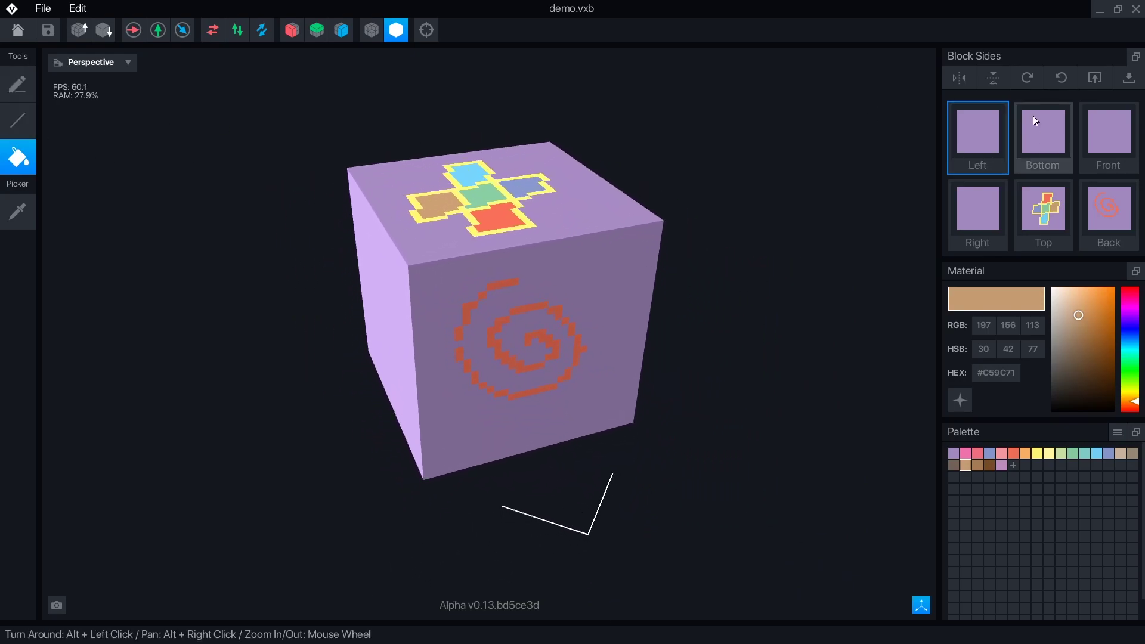
{"action": "left_click", "coordinate": [1044, 214]}
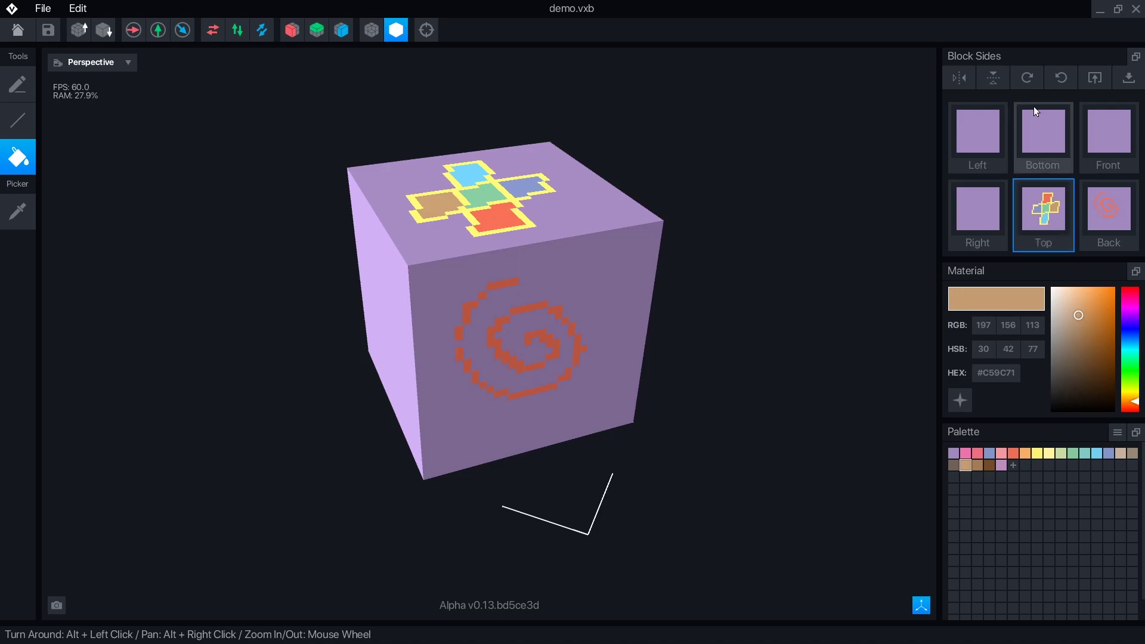
{"action": "left_click", "coordinate": [968, 78]}
{"action": "left_click", "coordinate": [968, 76]}
{"action": "left_click", "coordinate": [967, 76]}
{"action": "left_click", "coordinate": [967, 76]}
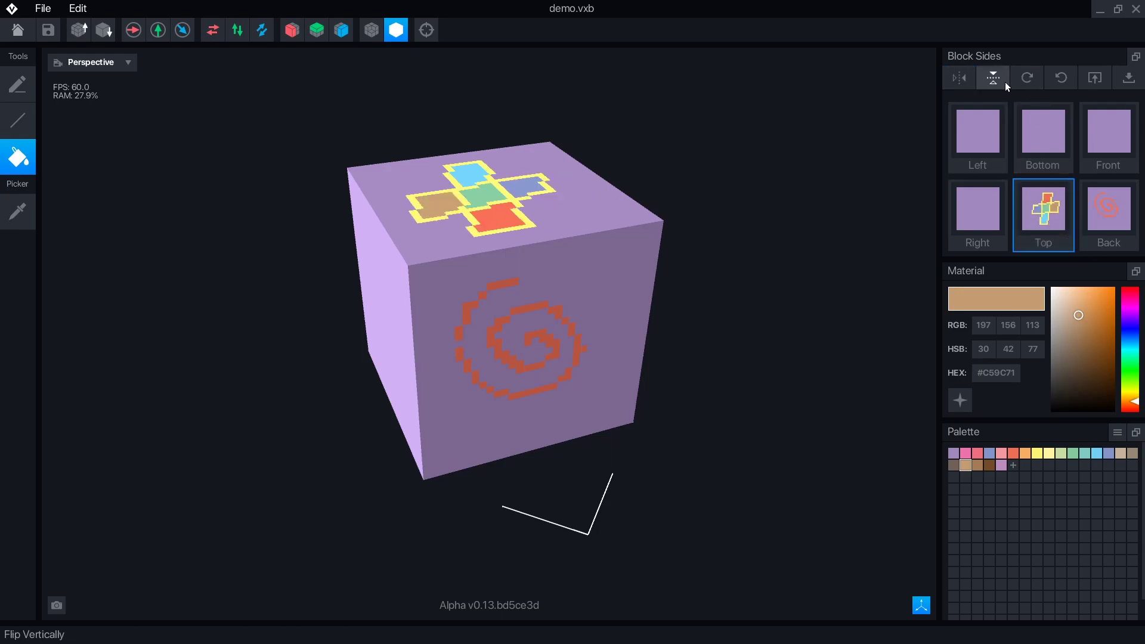
Step: Rotate the Top side texture clockwise by six quarter turns
{"action": "left_click", "coordinate": [1029, 79]}
{"action": "left_click", "coordinate": [1029, 78]}
{"action": "left_click", "coordinate": [1029, 79]}
{"action": "left_click", "coordinate": [1029, 78]}
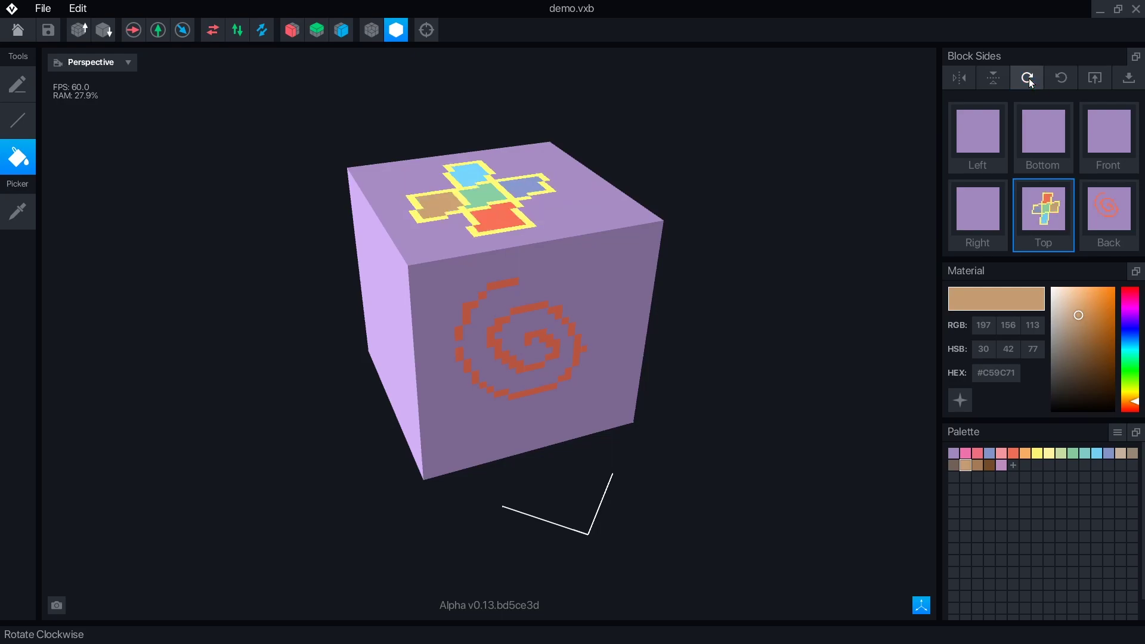
{"action": "left_click", "coordinate": [1029, 78]}
{"action": "left_click", "coordinate": [1029, 78]}
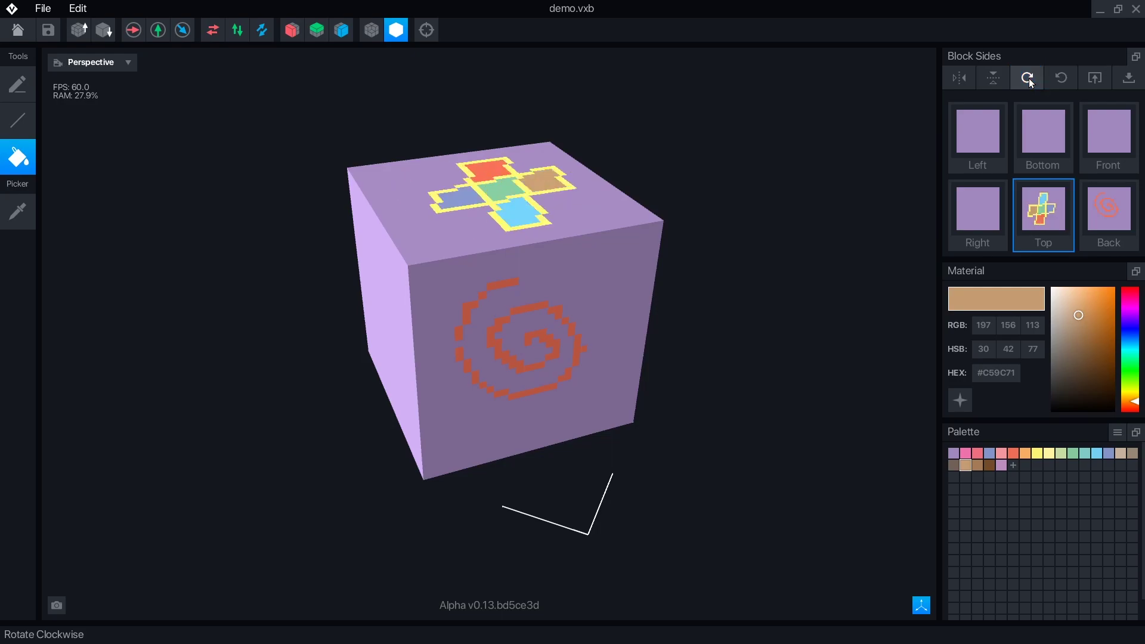
Step: Rotate the whole block around the Y axis through one full turn of four quarter steps
{"action": "left_click", "coordinate": [164, 34]}
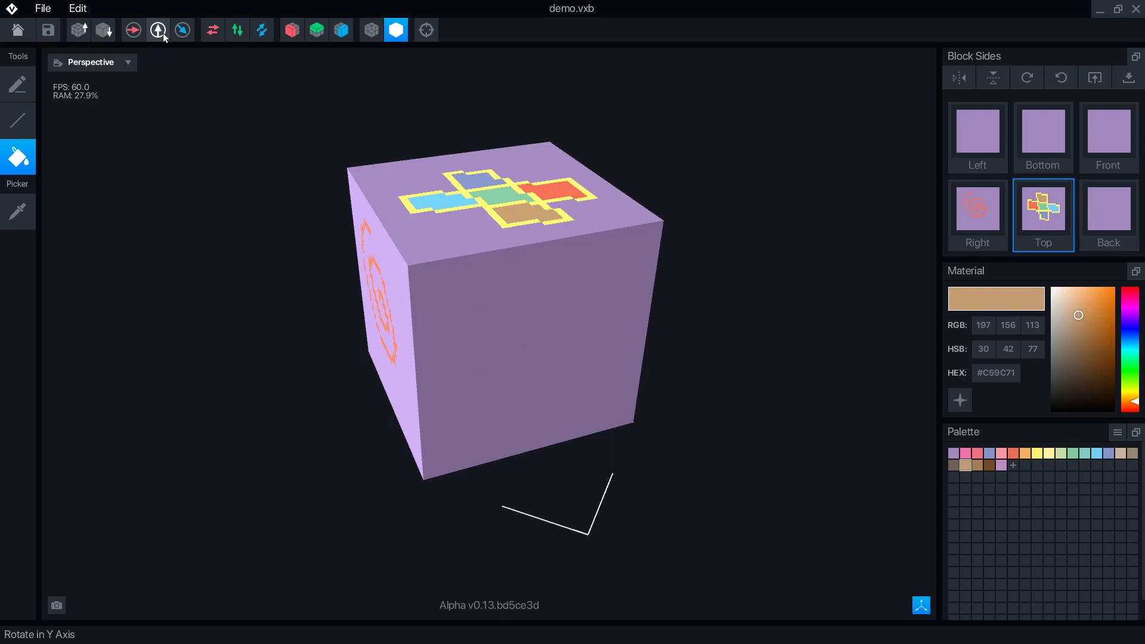
{"action": "left_click", "coordinate": [163, 34]}
{"action": "left_click", "coordinate": [164, 34]}
{"action": "left_click", "coordinate": [164, 34]}
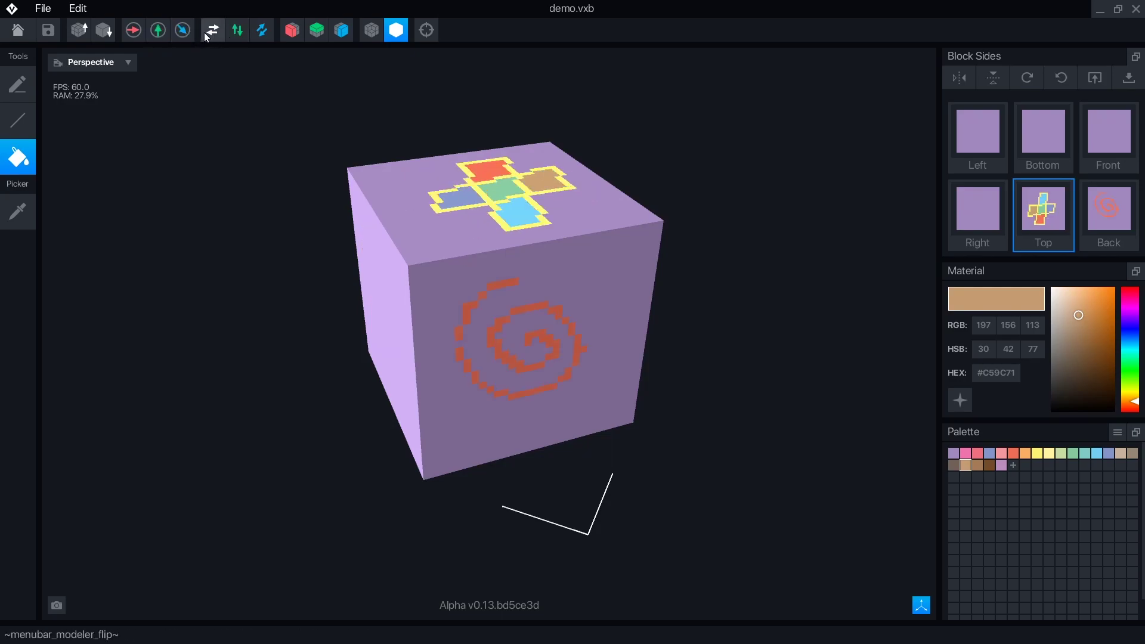
Step: Mirror the whole block along the X axis so its Top and Back textures are flipped horizontally
{"action": "left_click", "coordinate": [185, 35]}
{"action": "left_click", "coordinate": [183, 31]}
{"action": "left_click", "coordinate": [183, 31]}
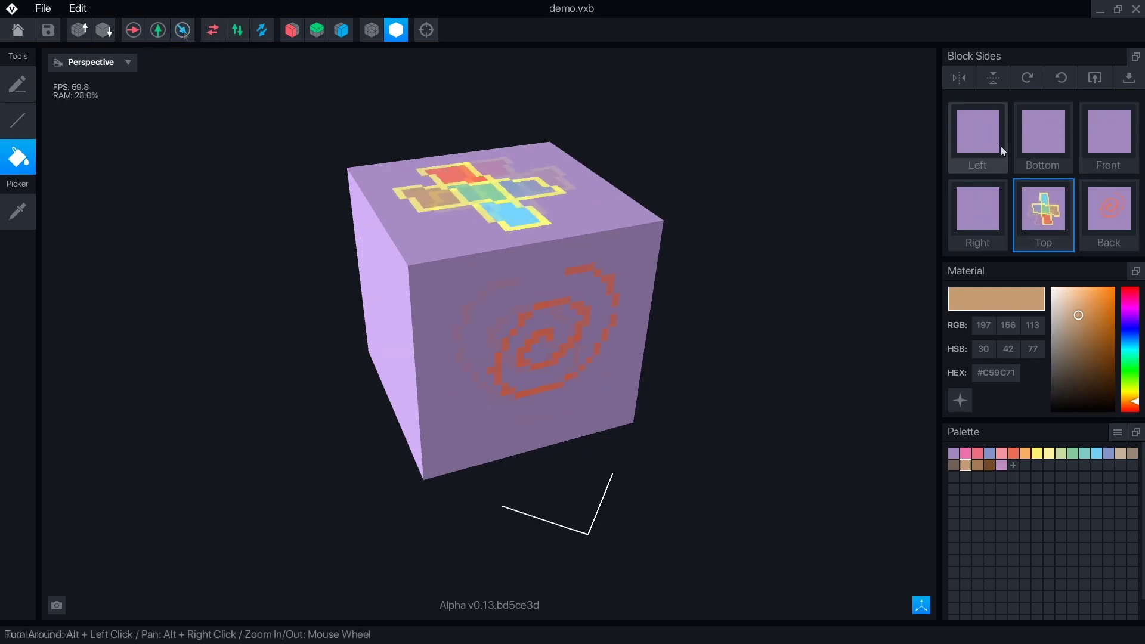
Step: Export the block's Top side texture to the Desktop as a PNG file and import it onto the Bottom side
{"action": "left_click", "coordinate": [1129, 78]}
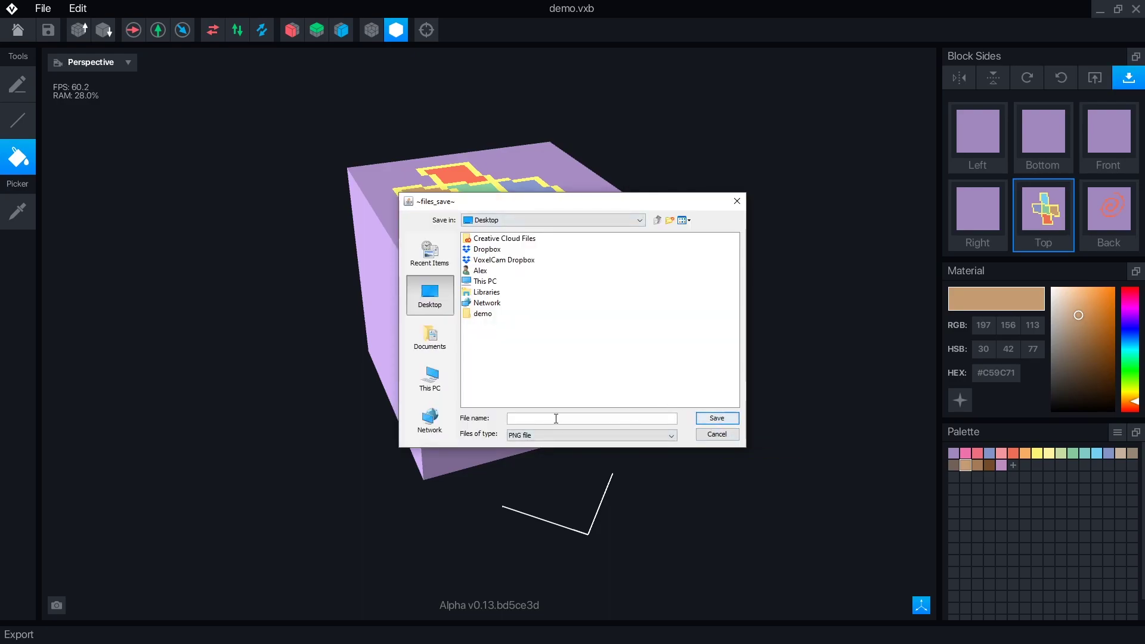
{"action": "key", "text": "Return"}
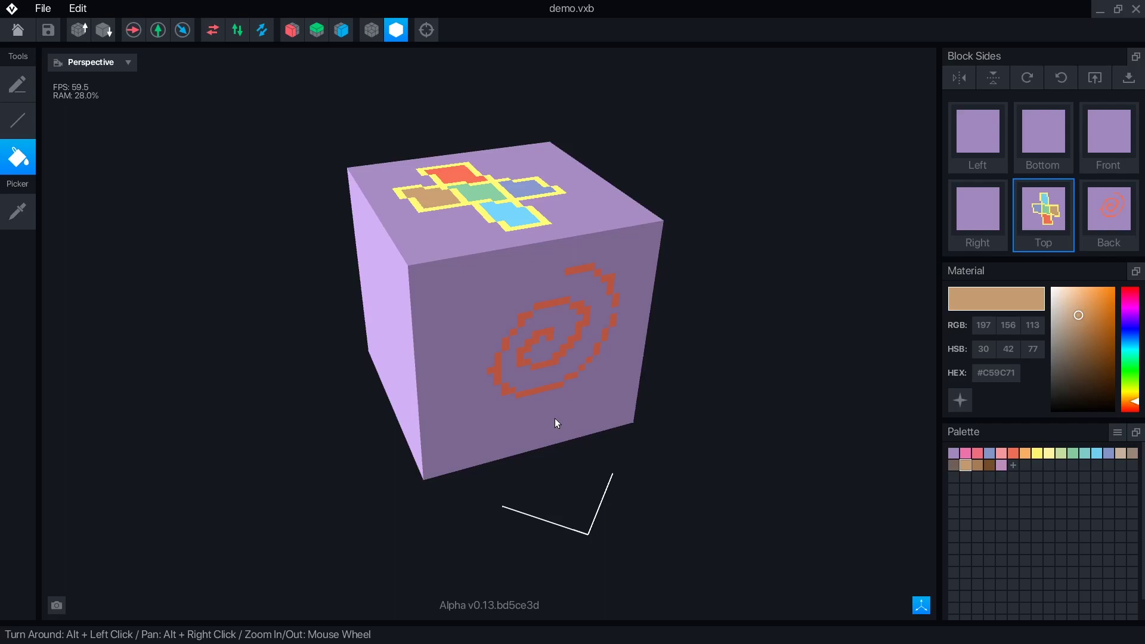
{"action": "left_click", "coordinate": [1043, 144]}
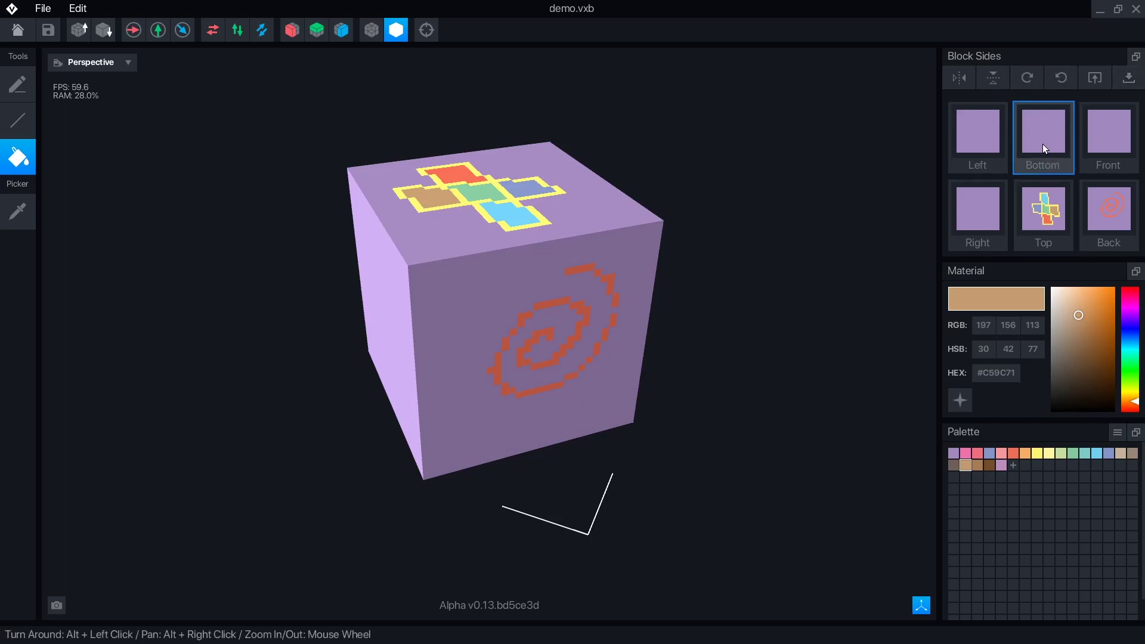
{"action": "left_click", "coordinate": [1109, 80]}
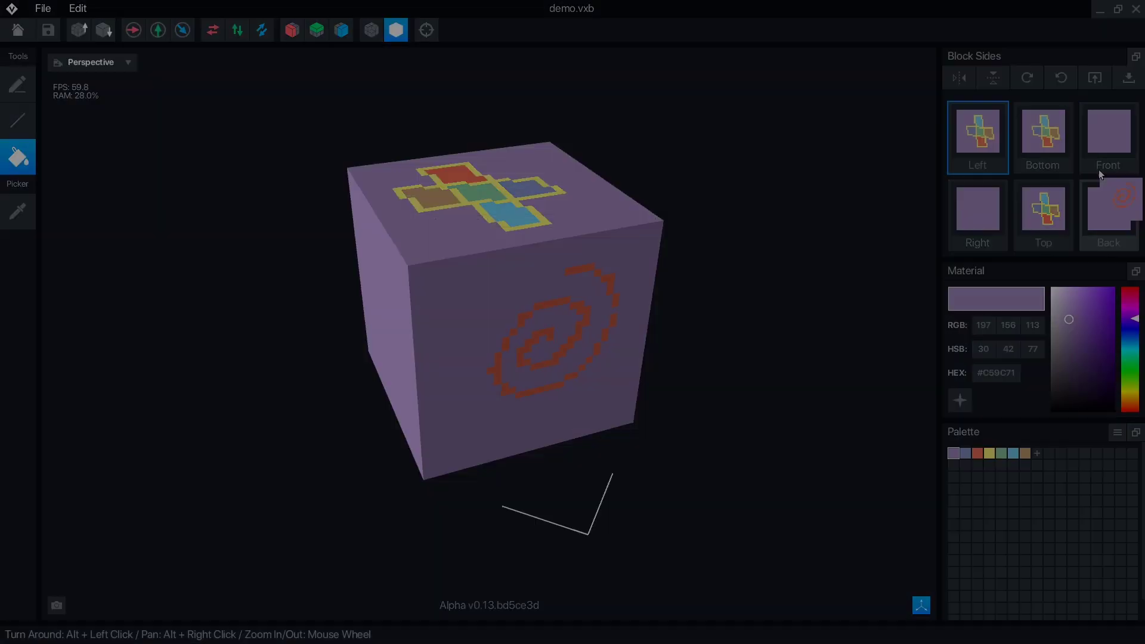
Step: Copy the Back side's spiral texture onto the Front and Right sides and check them on the block
{"action": "left_click_drag", "start_coordinate": [1100, 174], "coordinate": [954, 241]}
{"action": "left_click_drag", "start_coordinate": [503, 314], "coordinate": [793, 429], "text": "alt"}
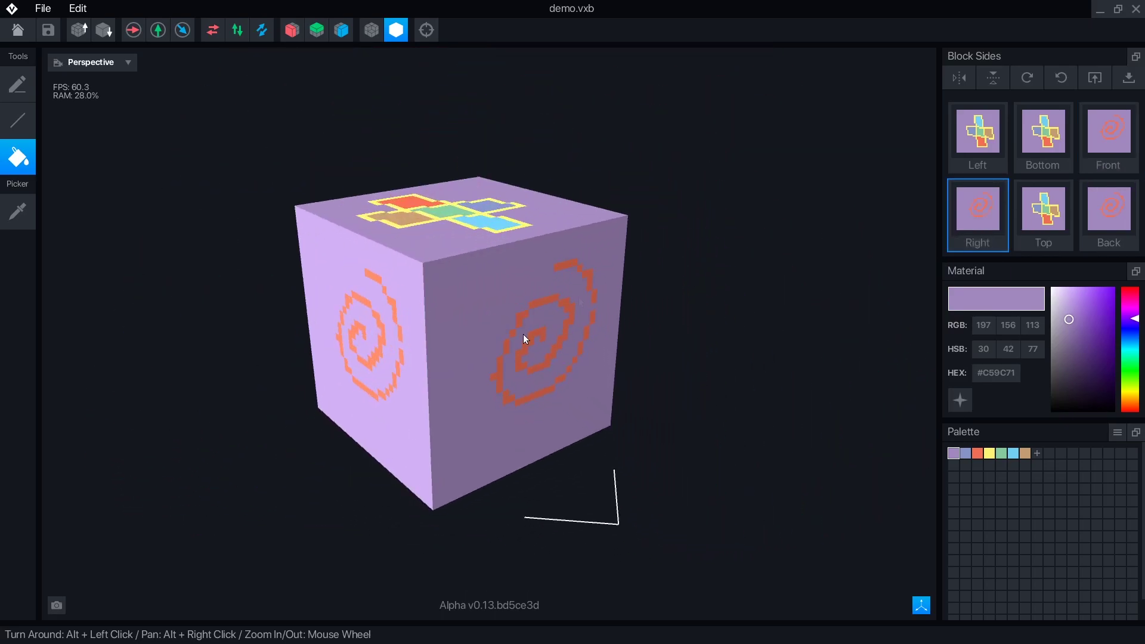
Step: Change the block view from perspective to Orthographic and on to the Left view with its tiled texture preview
{"action": "left_click", "coordinate": [91, 54]}
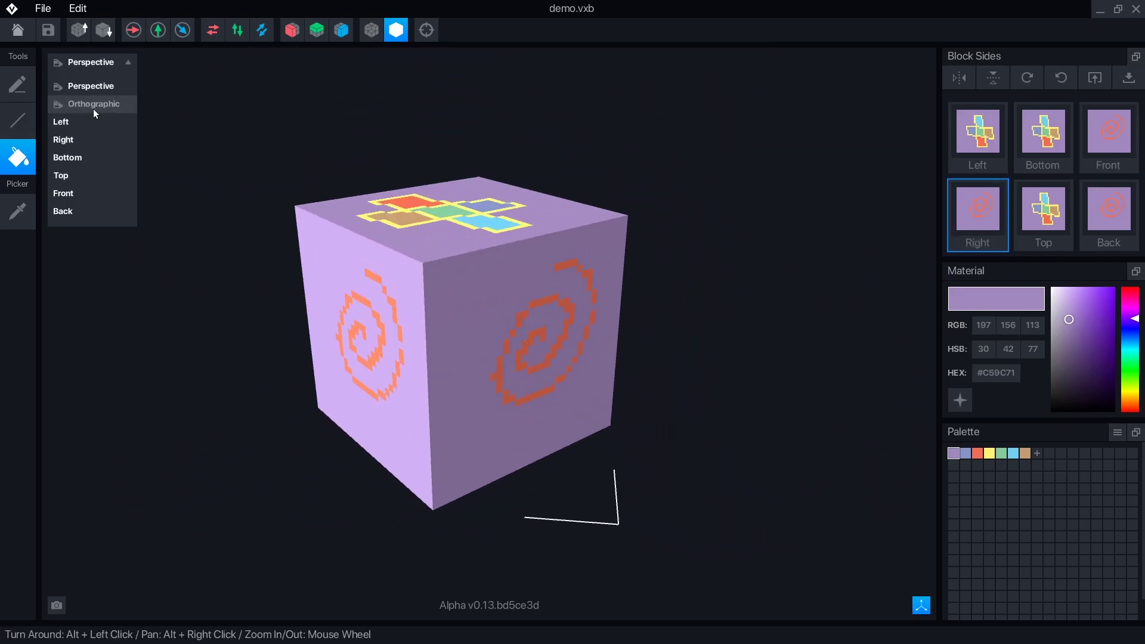
{"action": "left_click", "coordinate": [93, 107]}
{"action": "left_click", "coordinate": [90, 60]}
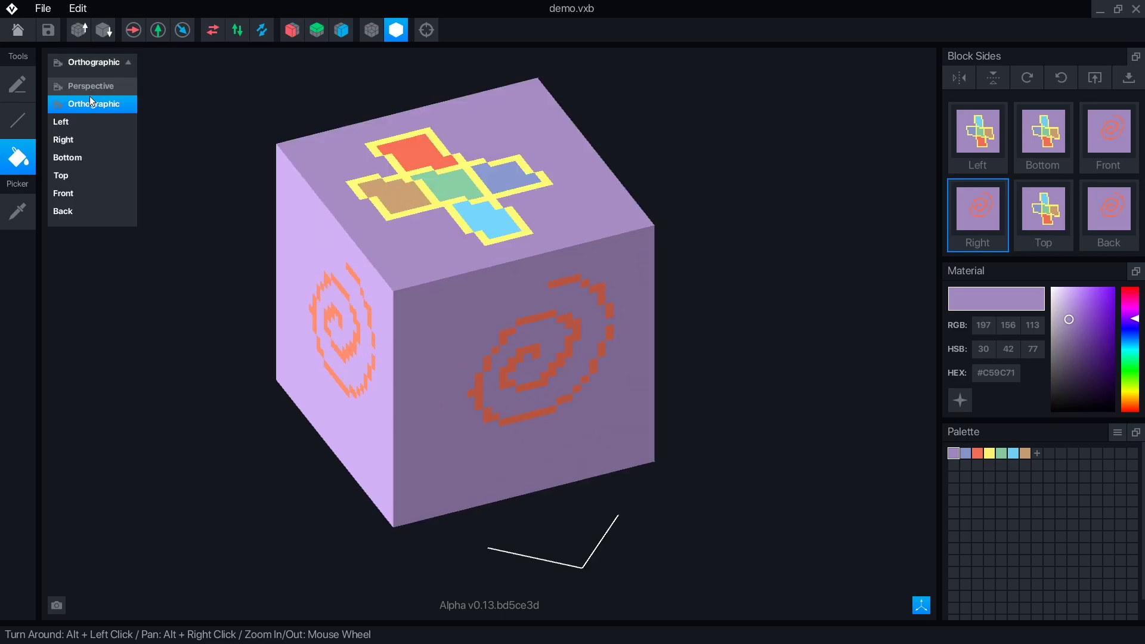
{"action": "left_click", "coordinate": [88, 121]}
{"action": "scroll", "coordinate": [427, 252], "scroll_direction": "down", "scroll_amount": 5}
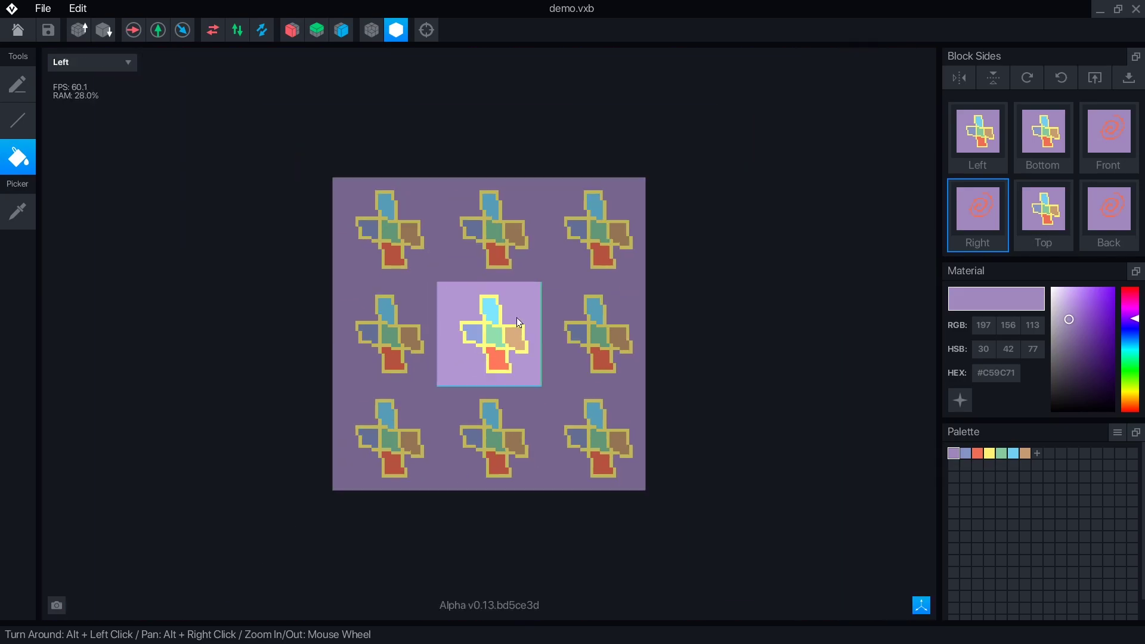
{"action": "scroll", "coordinate": [509, 332], "scroll_direction": "up", "scroll_amount": 3}
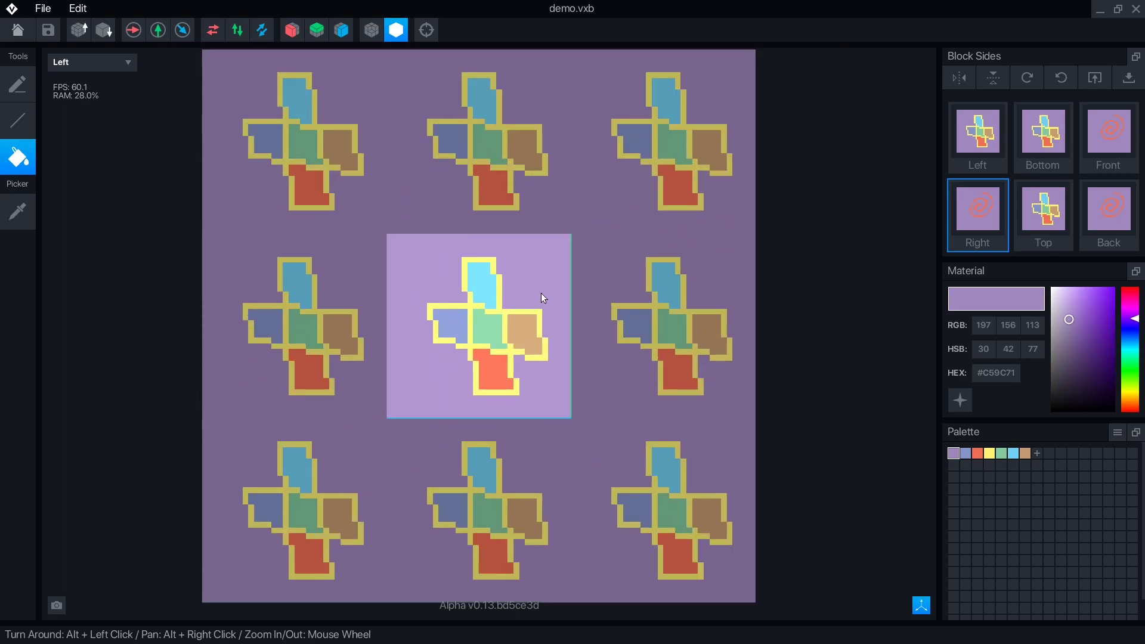
Step: Choose the Line tool and the orange-red palette colour for drawing on the Left side
{"action": "left_click", "coordinate": [18, 121]}
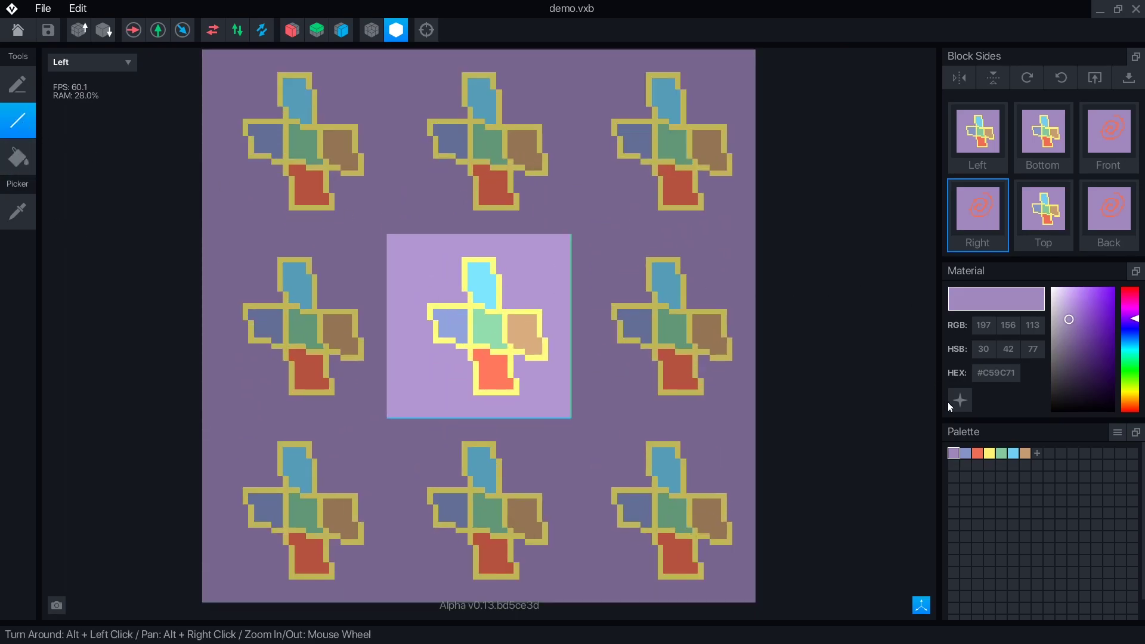
{"action": "left_click", "coordinate": [979, 455]}
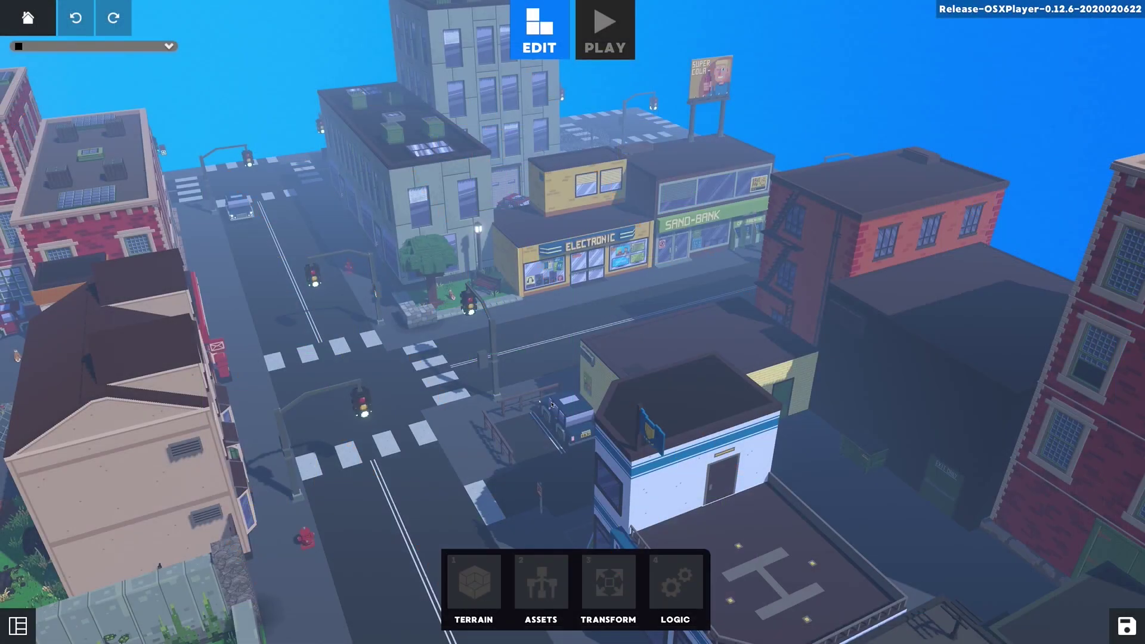
Step: Browse the Terrain block library in The Sandbox game editor, past the asphalt and Bedrock blocks, and close it
{"action": "key", "text": "1"}
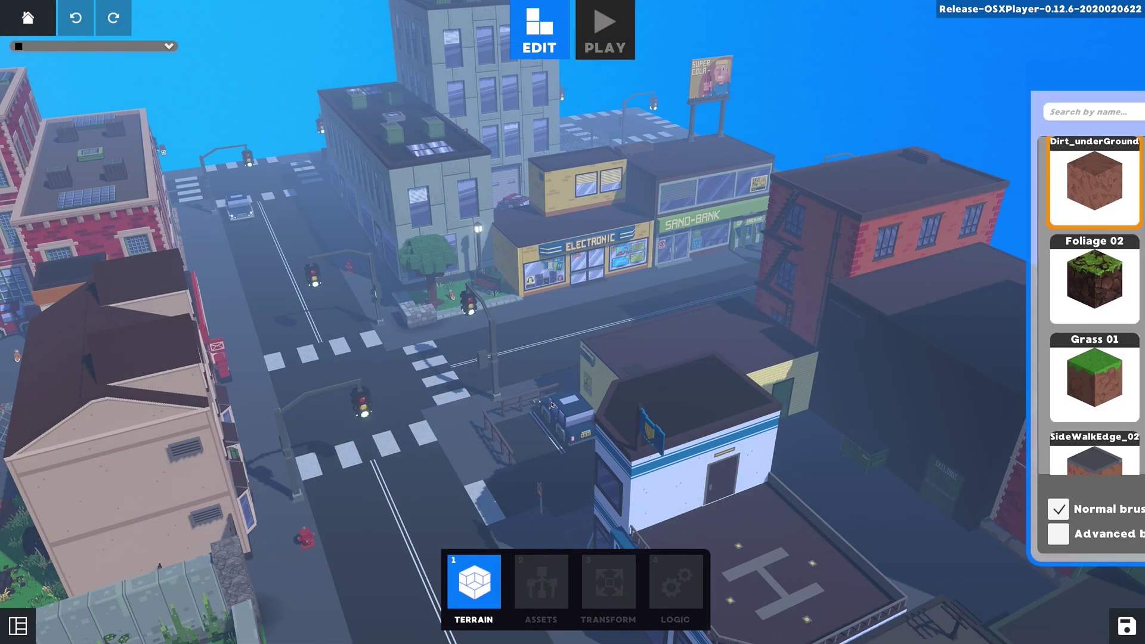
{"action": "scroll", "coordinate": [1001, 277], "scroll_direction": "down", "scroll_amount": 3}
{"action": "scroll", "coordinate": [1001, 277], "scroll_direction": "down", "scroll_amount": 5}
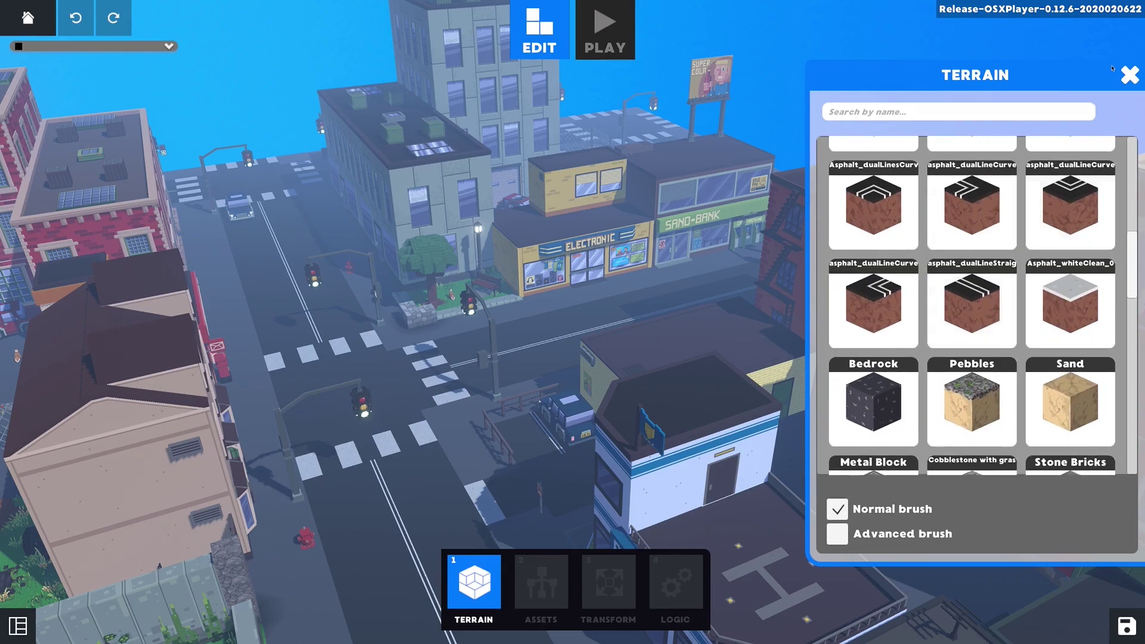
{"action": "left_click", "coordinate": [1128, 77]}
Step: Browse the Assets library through its creatures, street objects, vehicles, plants and NPCs, and close it
{"action": "key", "text": "2"}
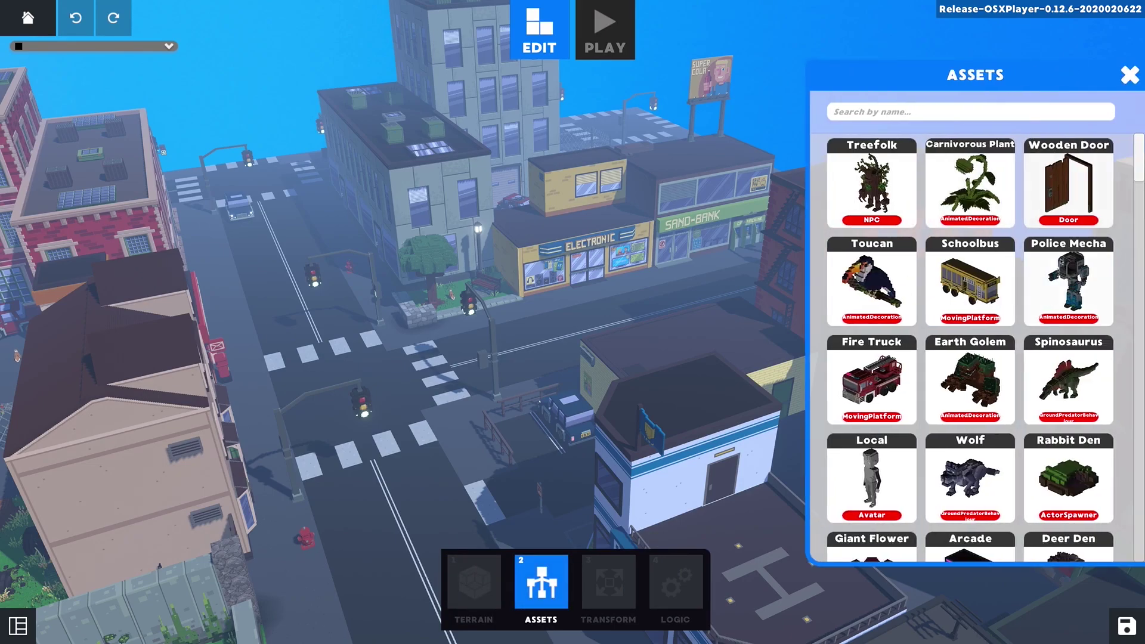
{"action": "scroll", "coordinate": [1061, 261], "scroll_direction": "down", "scroll_amount": 1}
{"action": "scroll", "coordinate": [1061, 261], "scroll_direction": "down", "scroll_amount": 10}
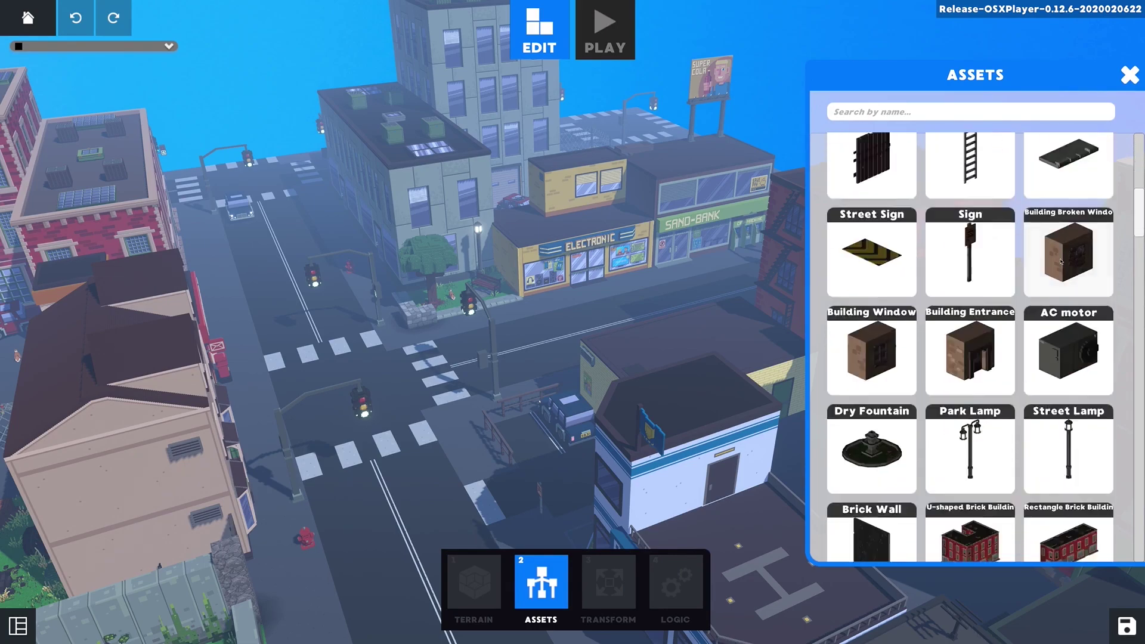
{"action": "scroll", "coordinate": [1061, 261], "scroll_direction": "down", "scroll_amount": 18}
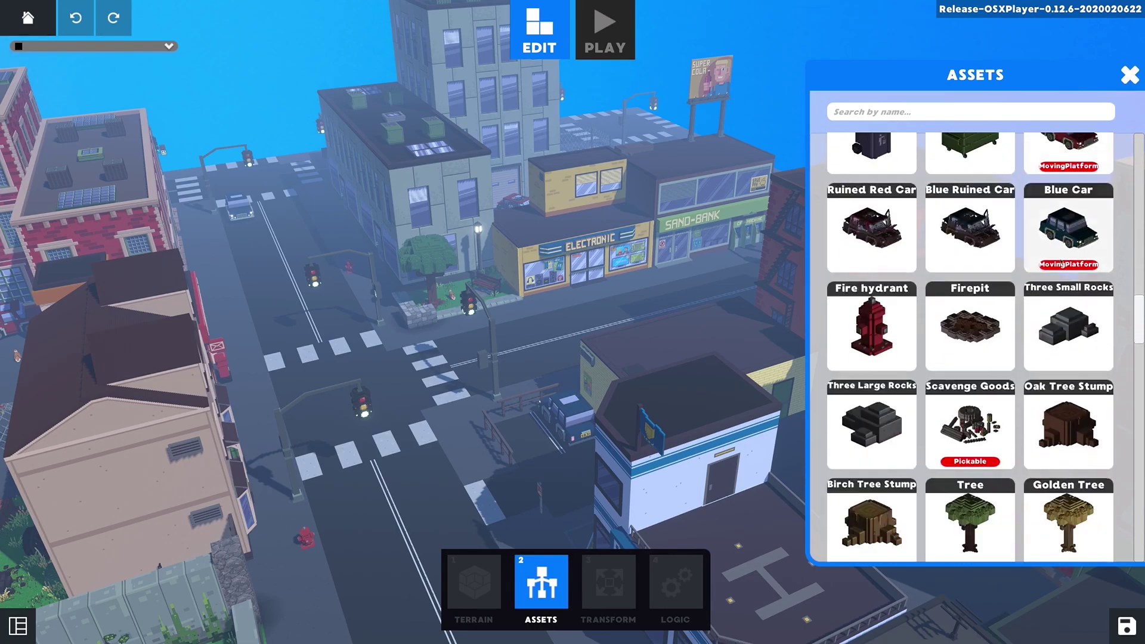
{"action": "scroll", "coordinate": [1061, 260], "scroll_direction": "down", "scroll_amount": 3}
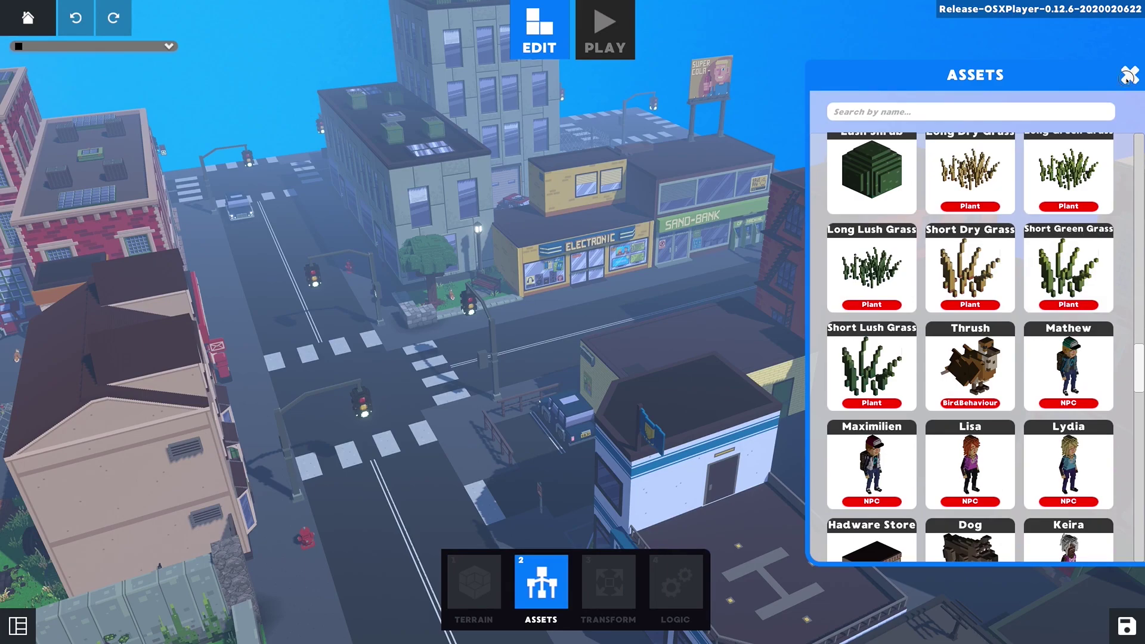
{"action": "left_click", "coordinate": [1128, 75]}
Step: View the Transform and Logic windows, close them, and run the city scene in Play mode
{"action": "key", "text": "3"}
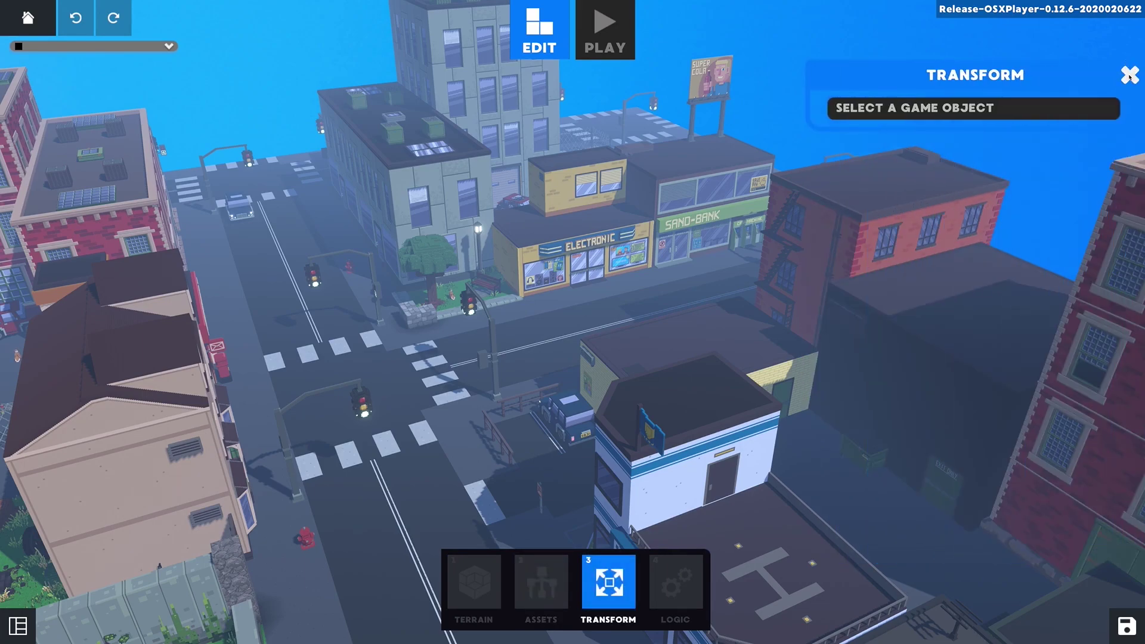
{"action": "key", "text": "4"}
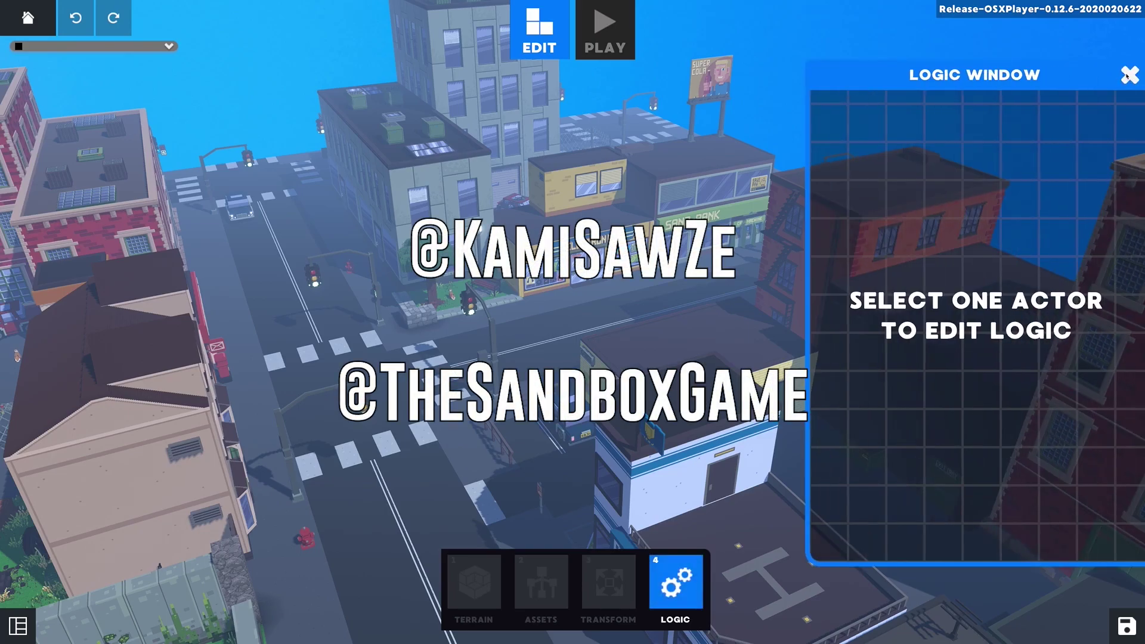
{"action": "left_click", "coordinate": [1128, 76]}
{"action": "key", "text": "Tab"}
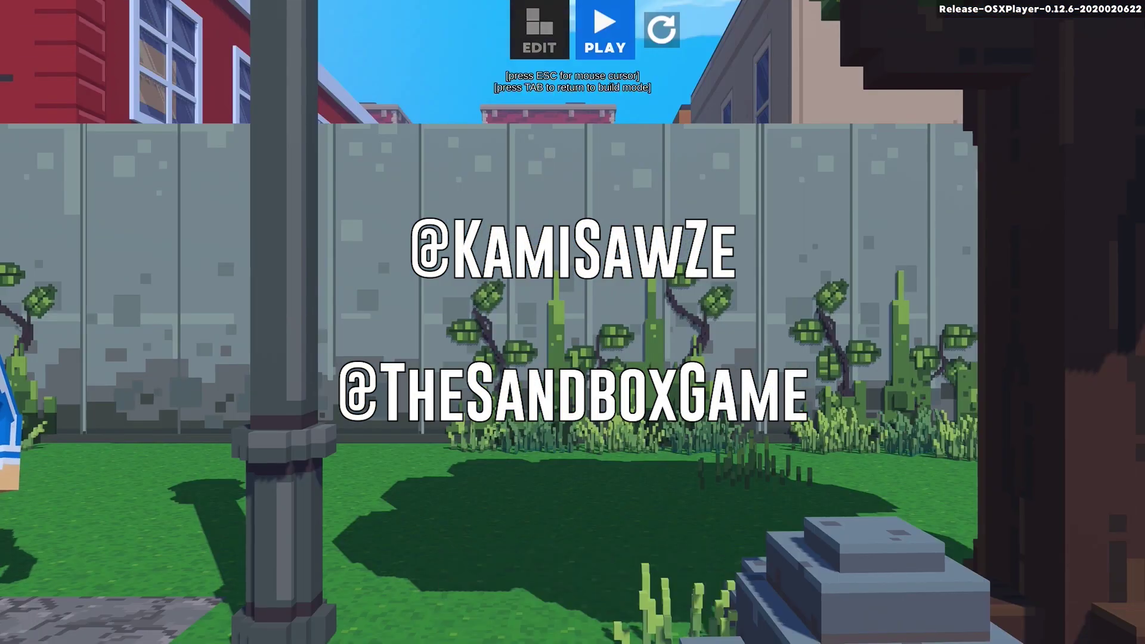